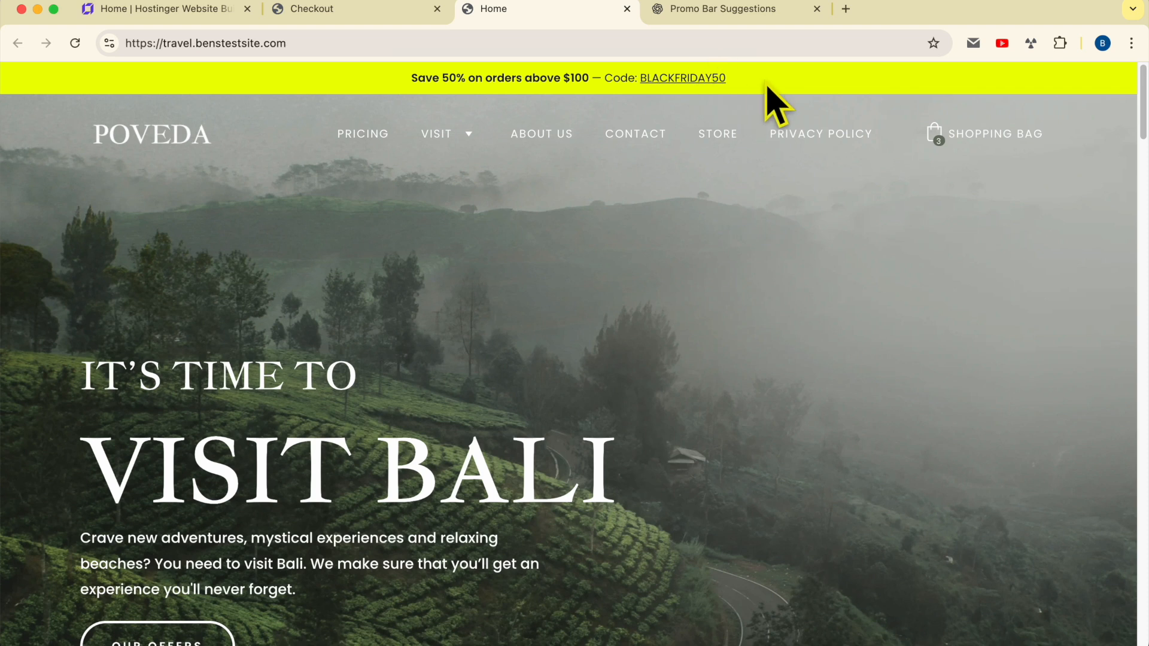
Step: Examine the promo bar with the discount offer while browsing the travel site's home page
scroll(798, 224, "down", 1)
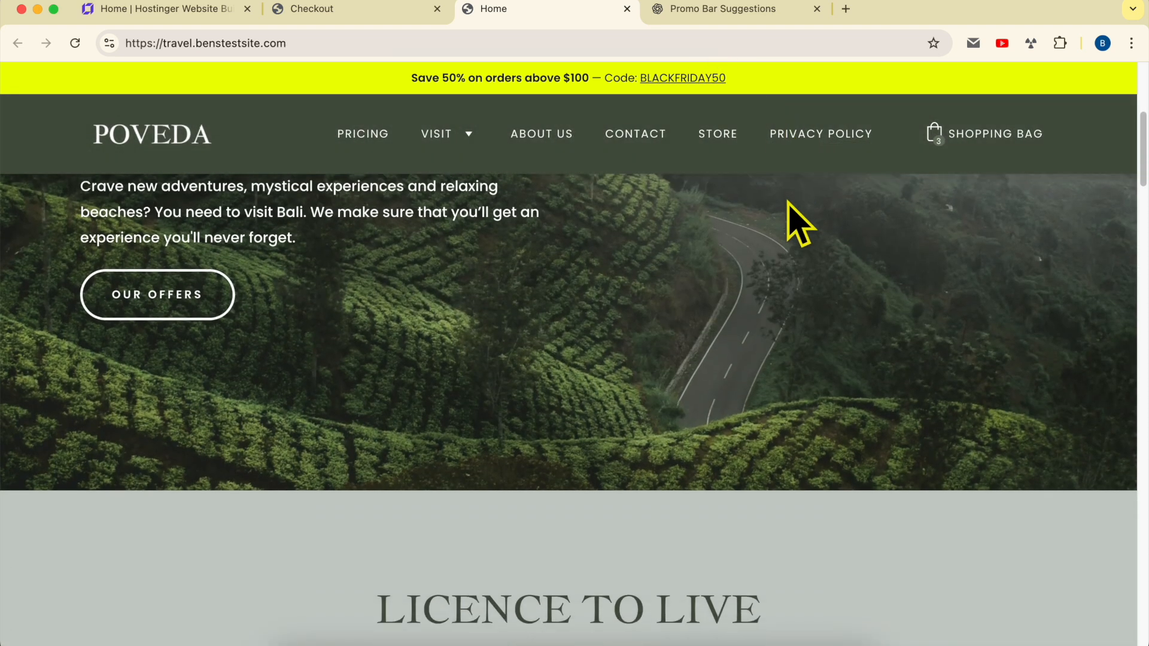
scroll(797, 223, "up", 5)
scroll(755, 243, "down", 8)
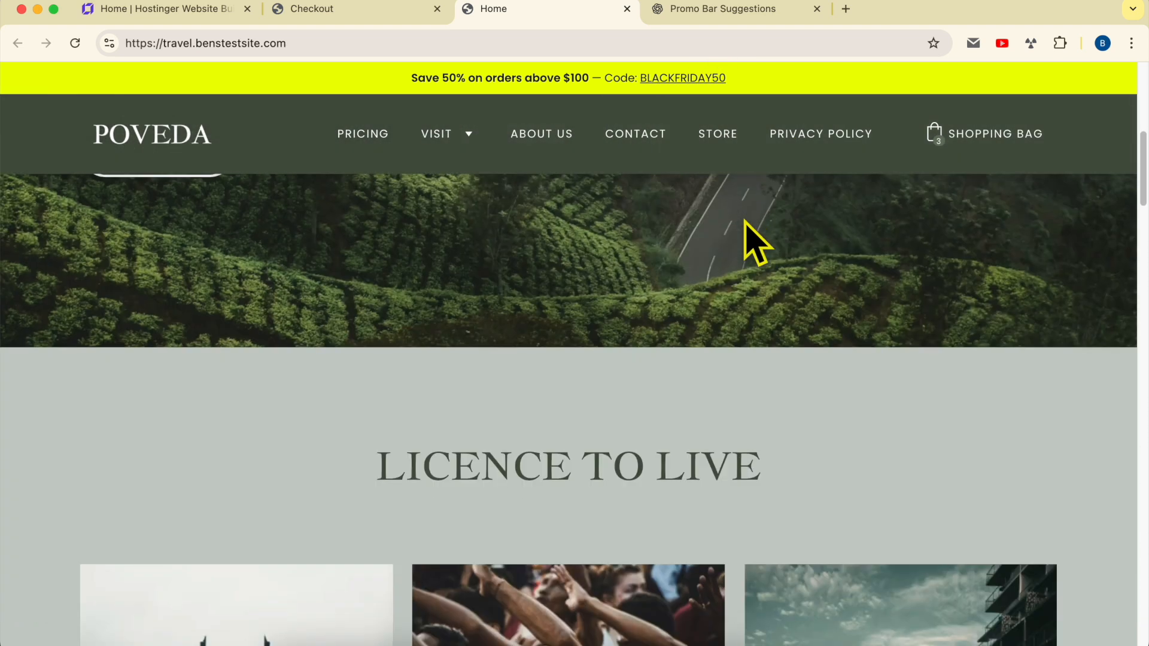
scroll(838, 214, "up", 2)
scroll(838, 227, "up", 6)
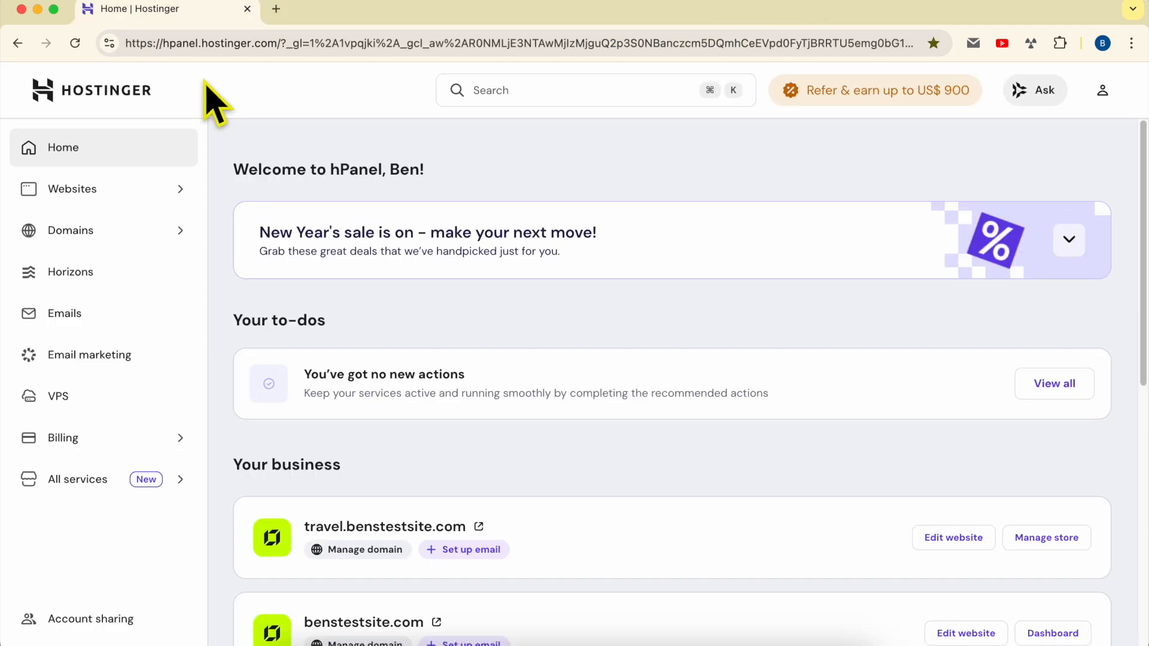
Step: Open the store management for travel.benstestsite.com from the Hostinger websites list
left_click_drag(163, 43, 276, 35)
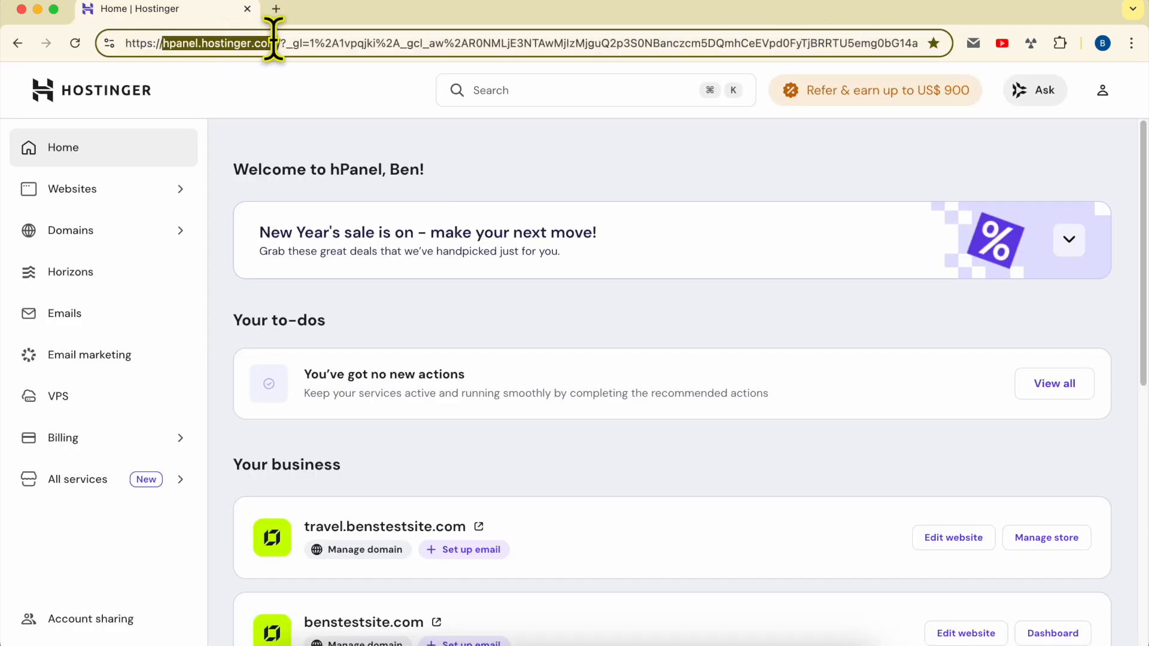
left_click(344, 130)
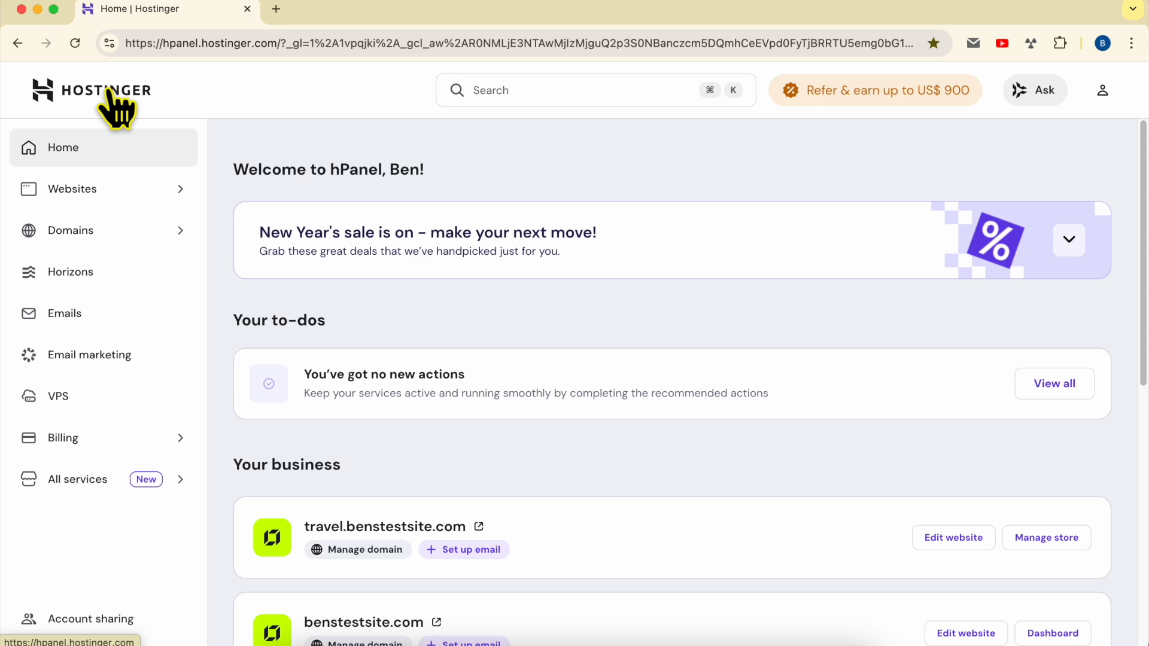
left_click(99, 194)
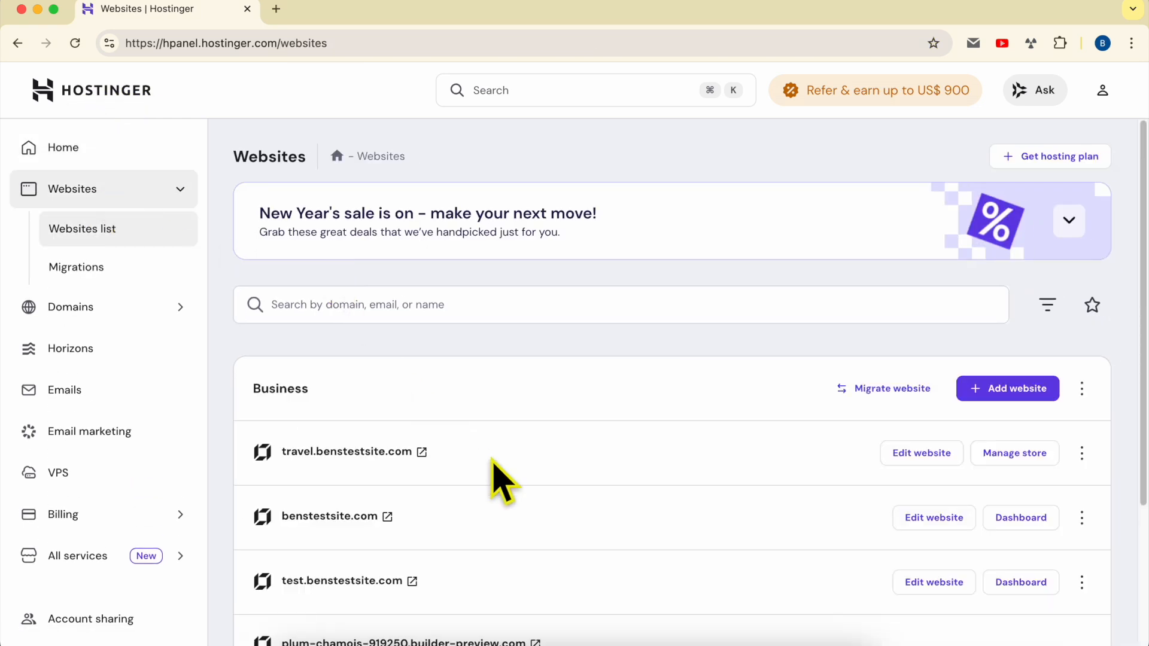
double_click(495, 447)
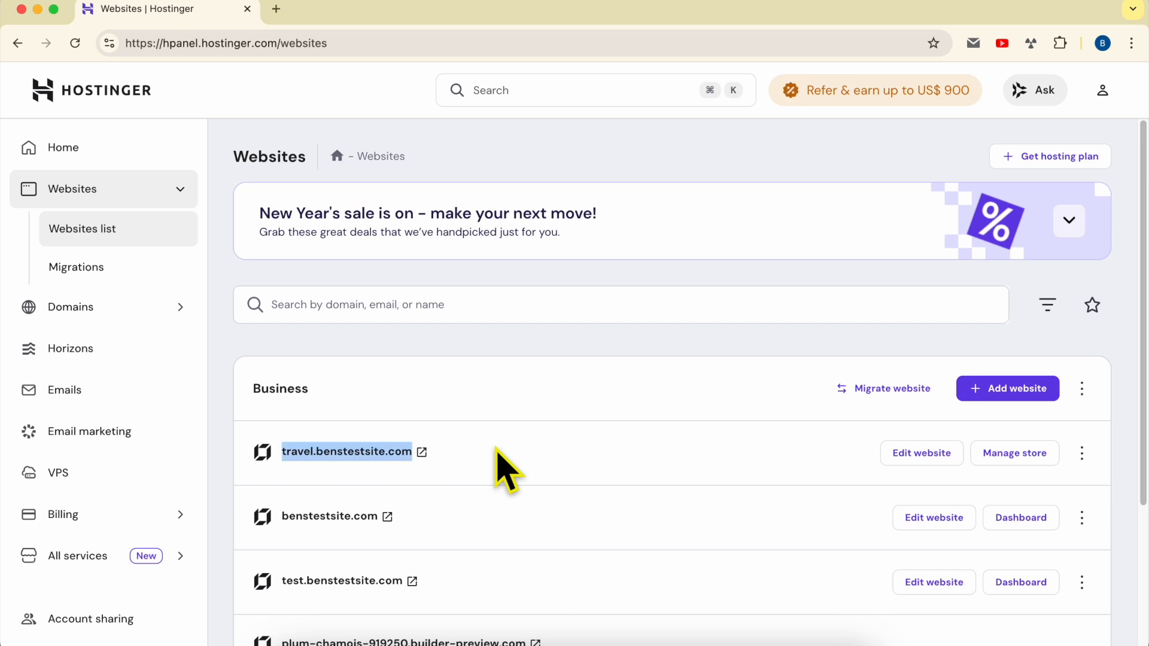
left_click(502, 449)
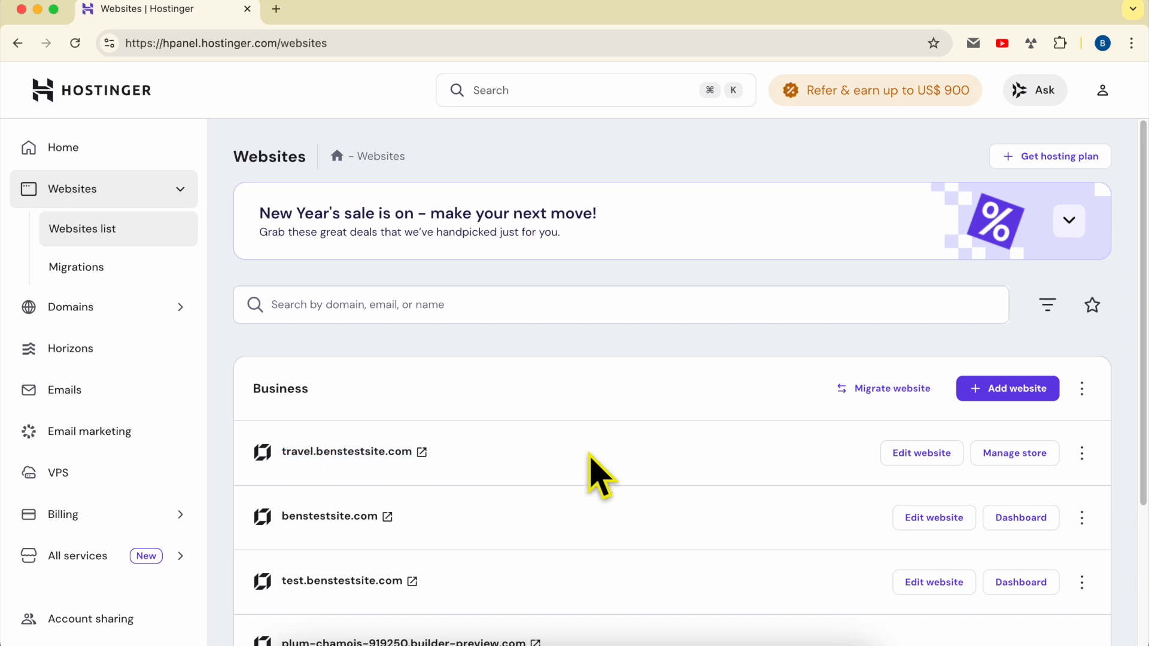
left_click(1015, 455)
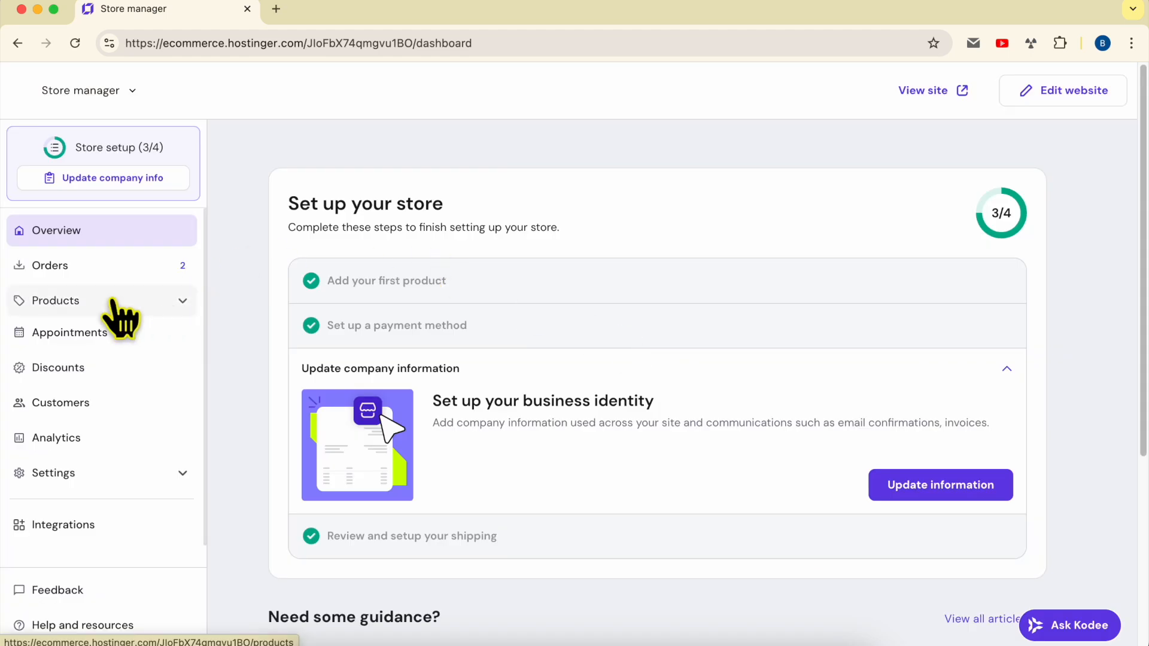
Step: Start a new percentage discount in the store and enter BLACKFRIDAY50 as its discount code
left_click(99, 375)
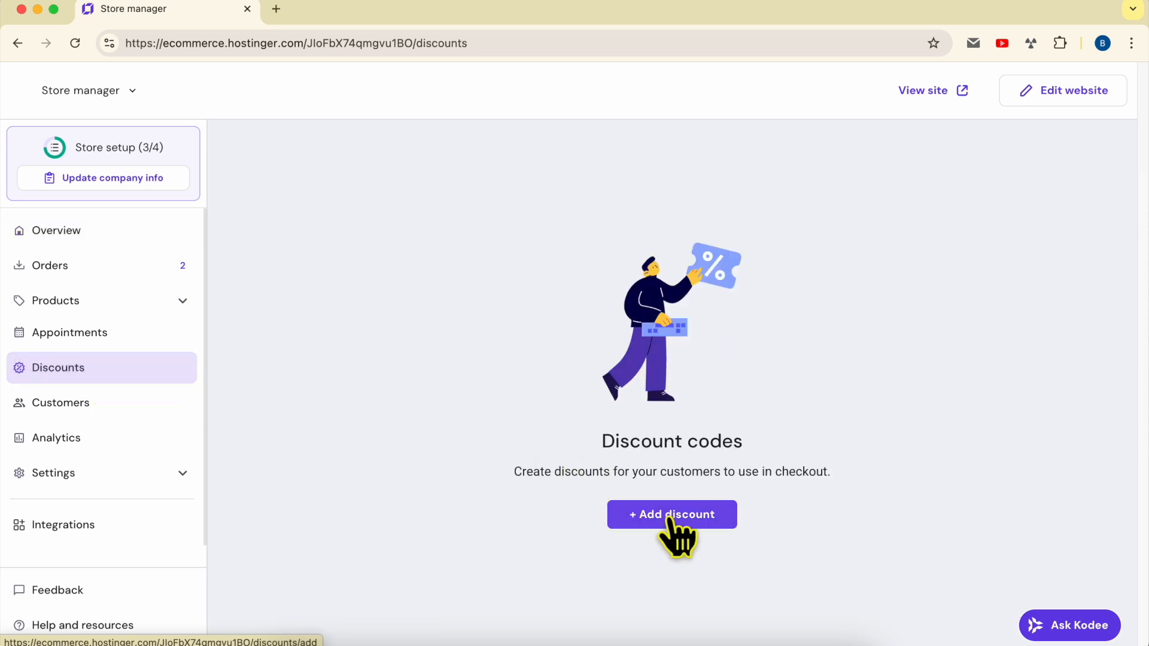
left_click(677, 518)
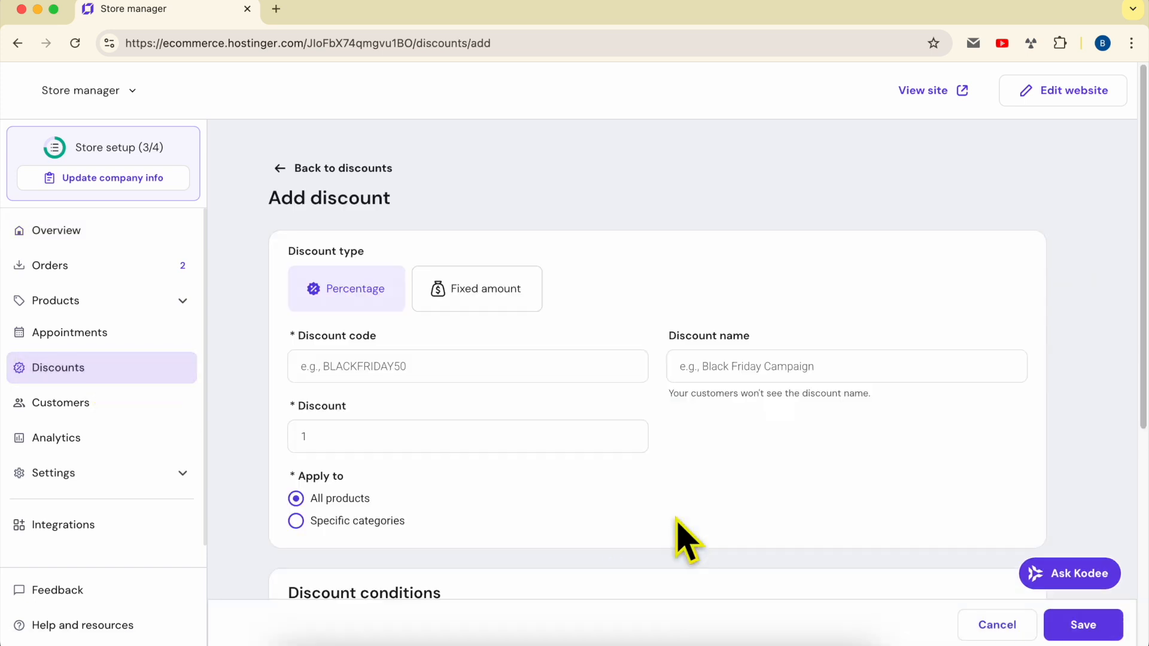
left_click_drag(294, 253, 395, 254)
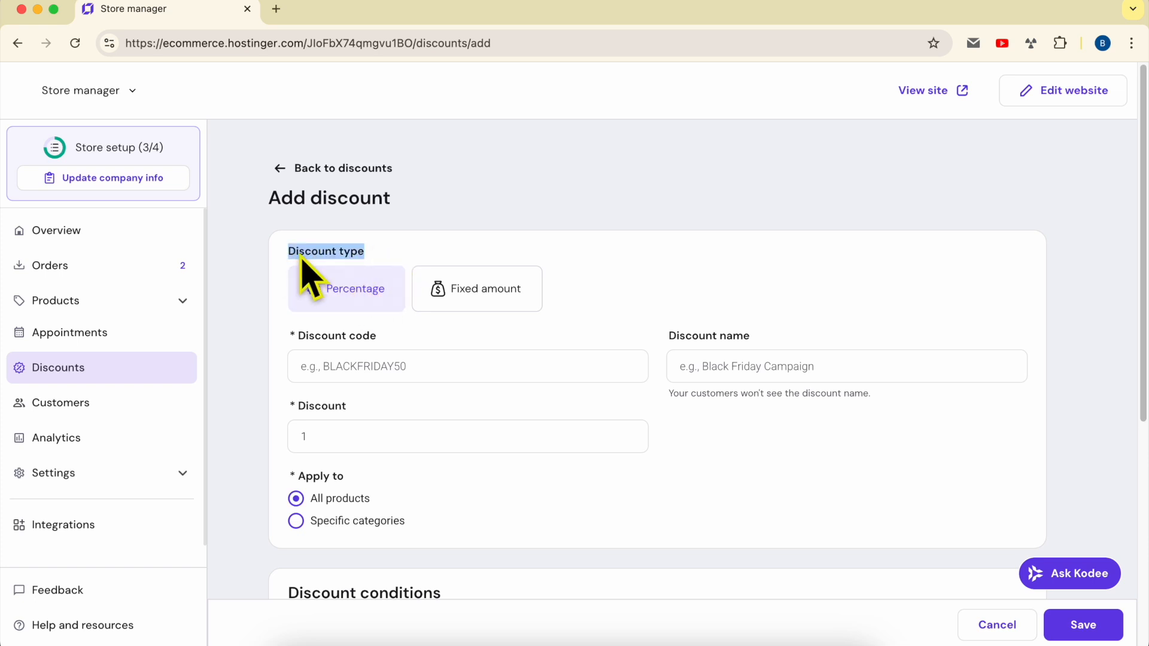
left_click(397, 256)
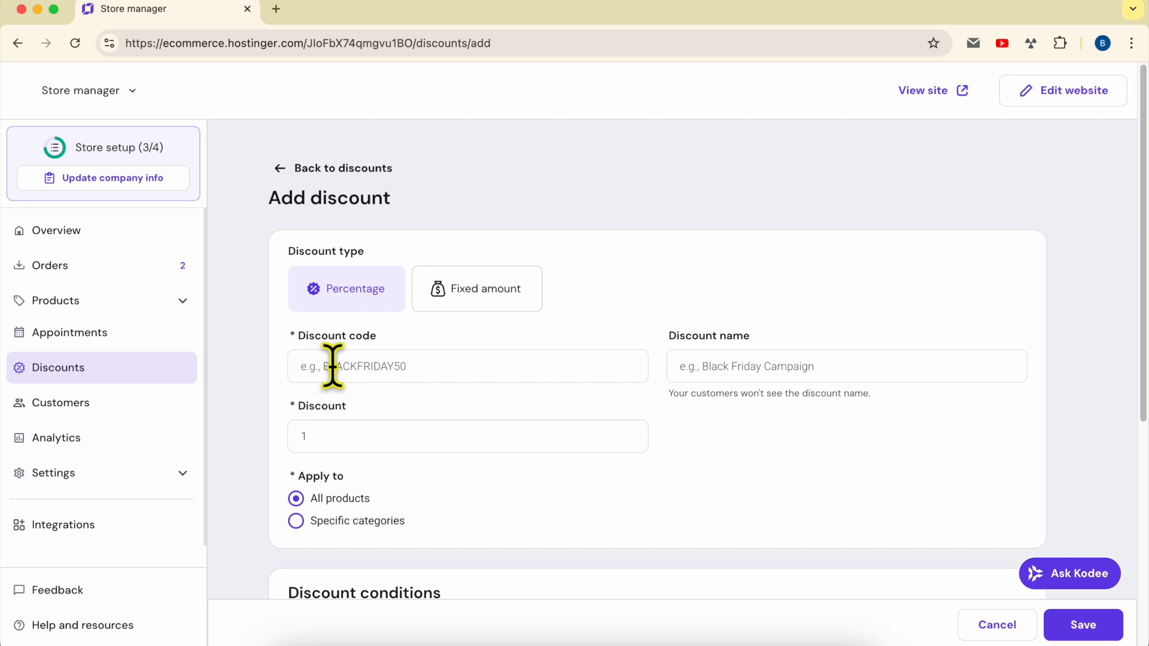
left_click(364, 363)
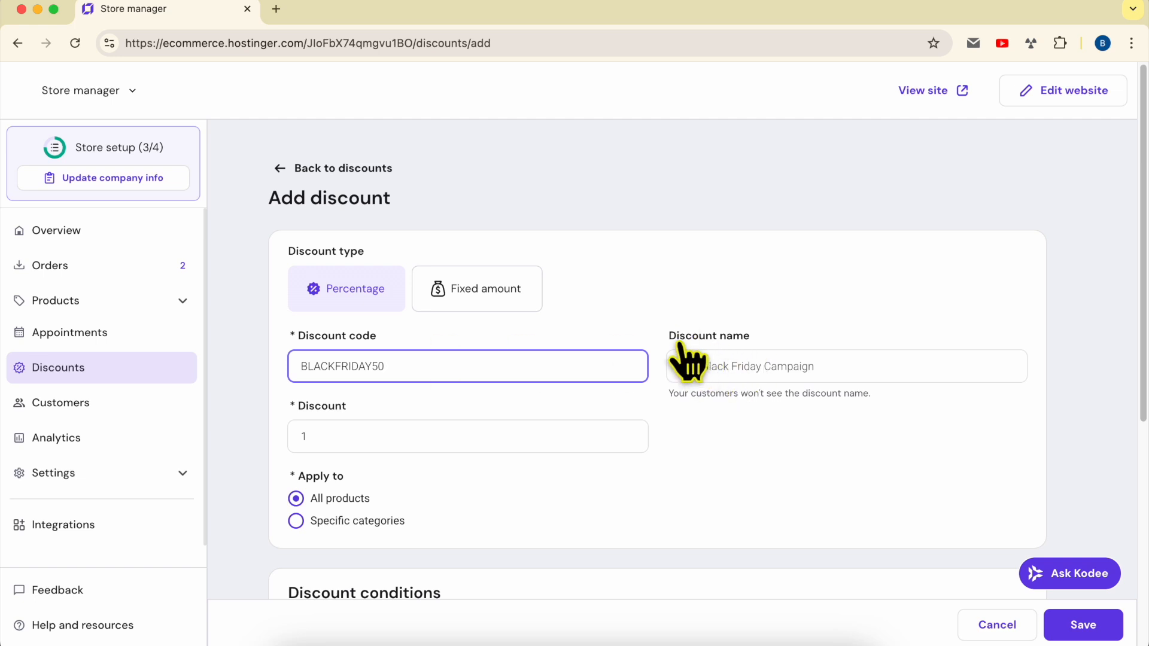
Step: Name the discount Black Friday Campaign
left_click_drag(671, 338, 789, 336)
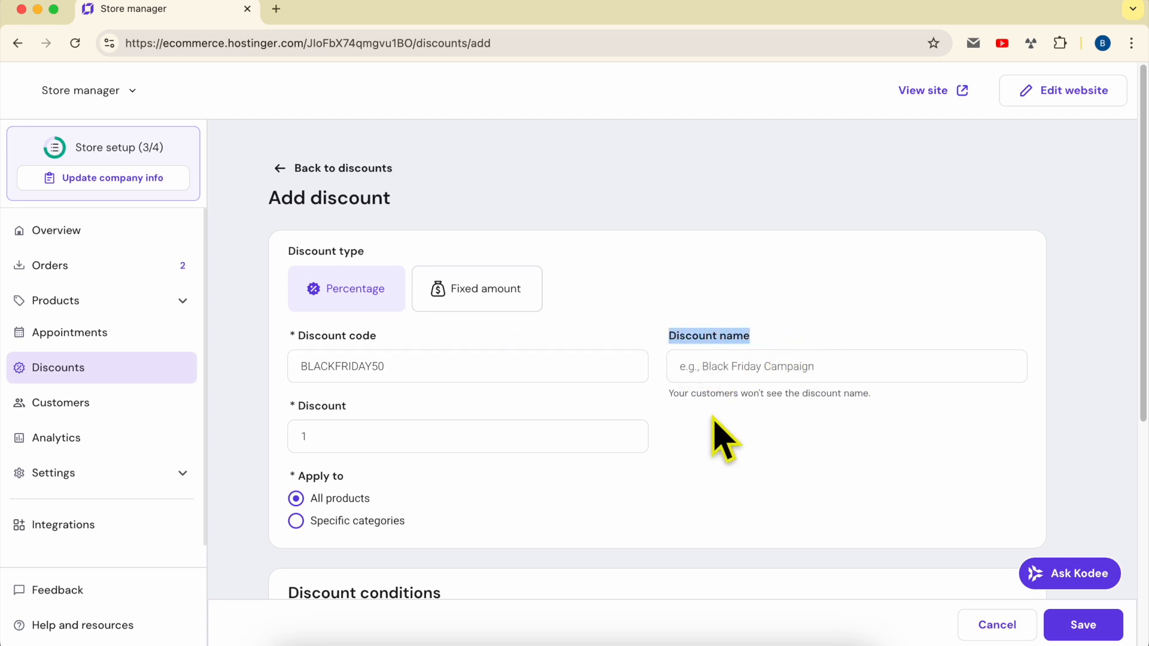
triple_click(759, 392)
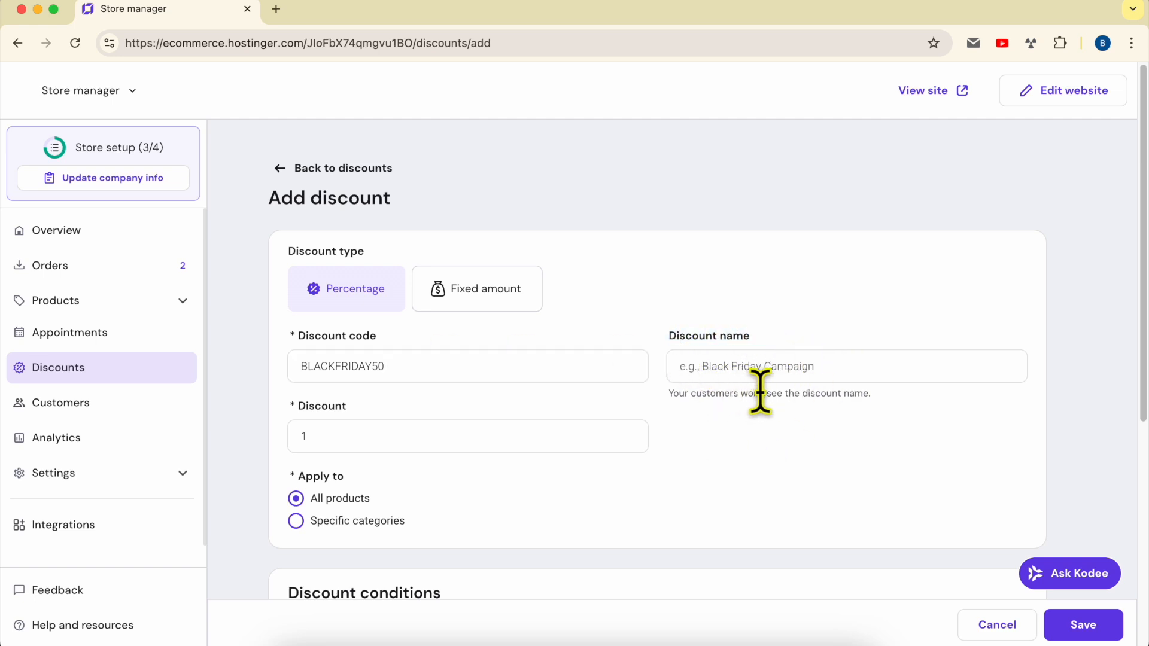
left_click(798, 369)
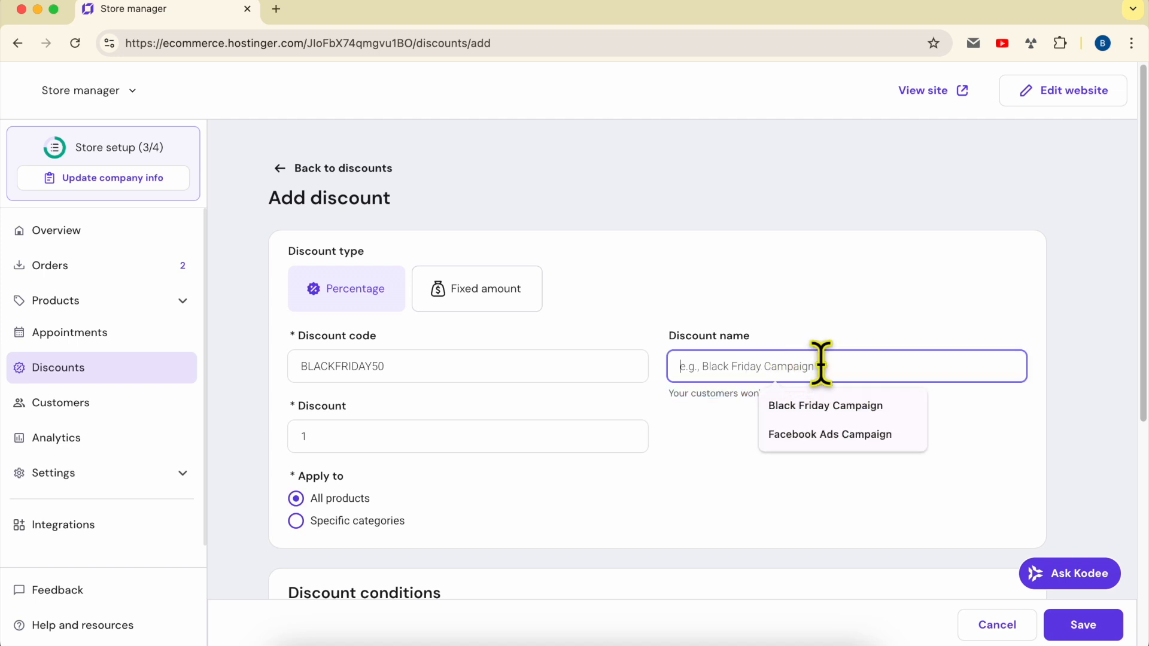
type("BL")
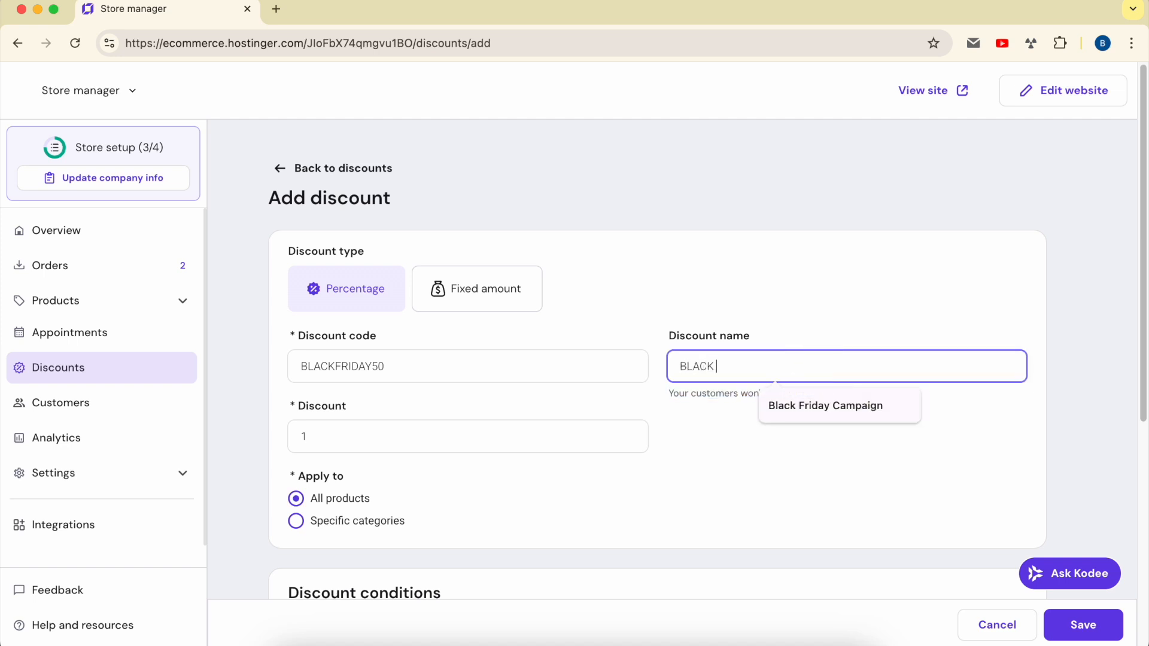
key("Down")
key("Return")
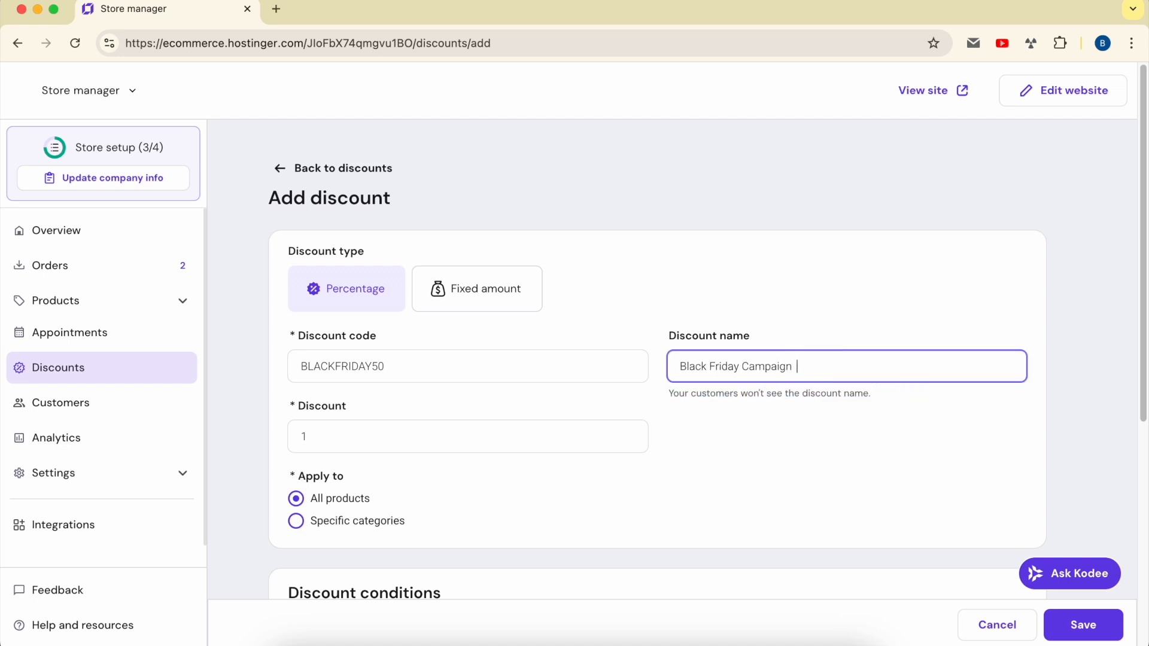
Step: Set the value of the percentage discount to 50
left_click(331, 437)
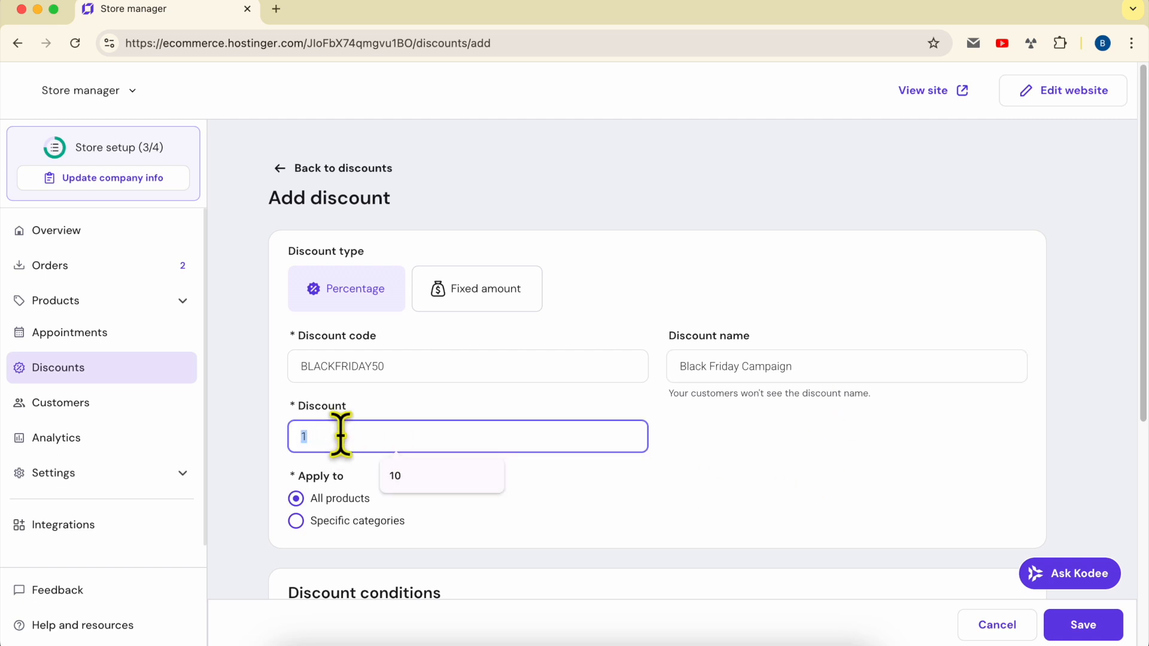
left_click(439, 485)
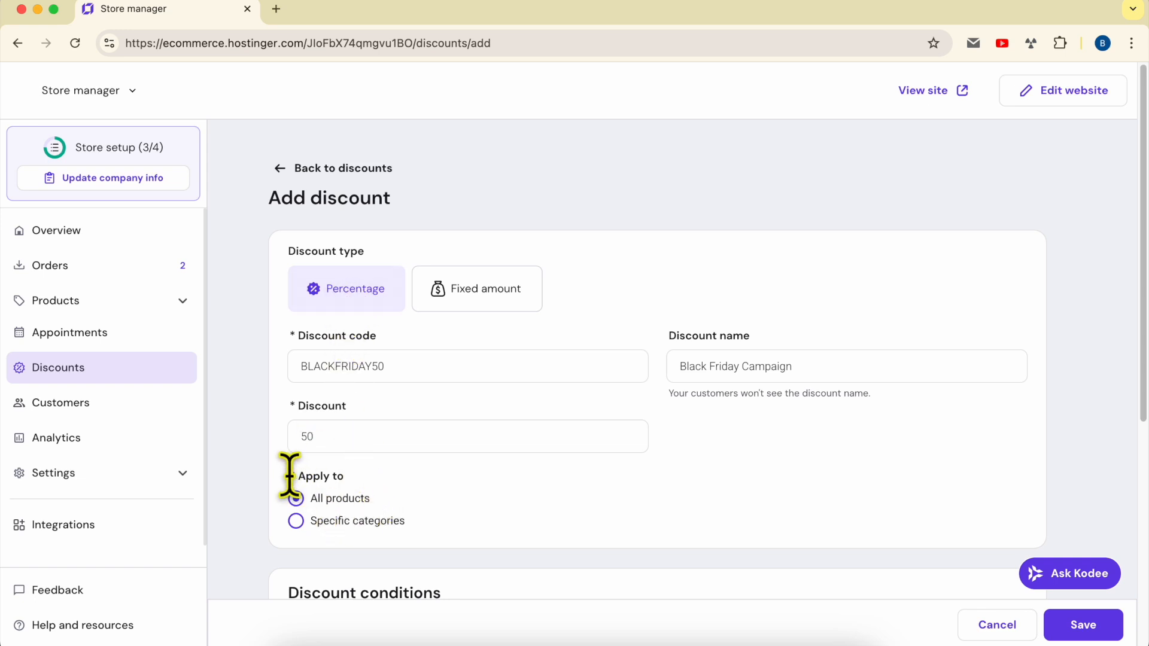
left_click_drag(393, 367, 272, 383)
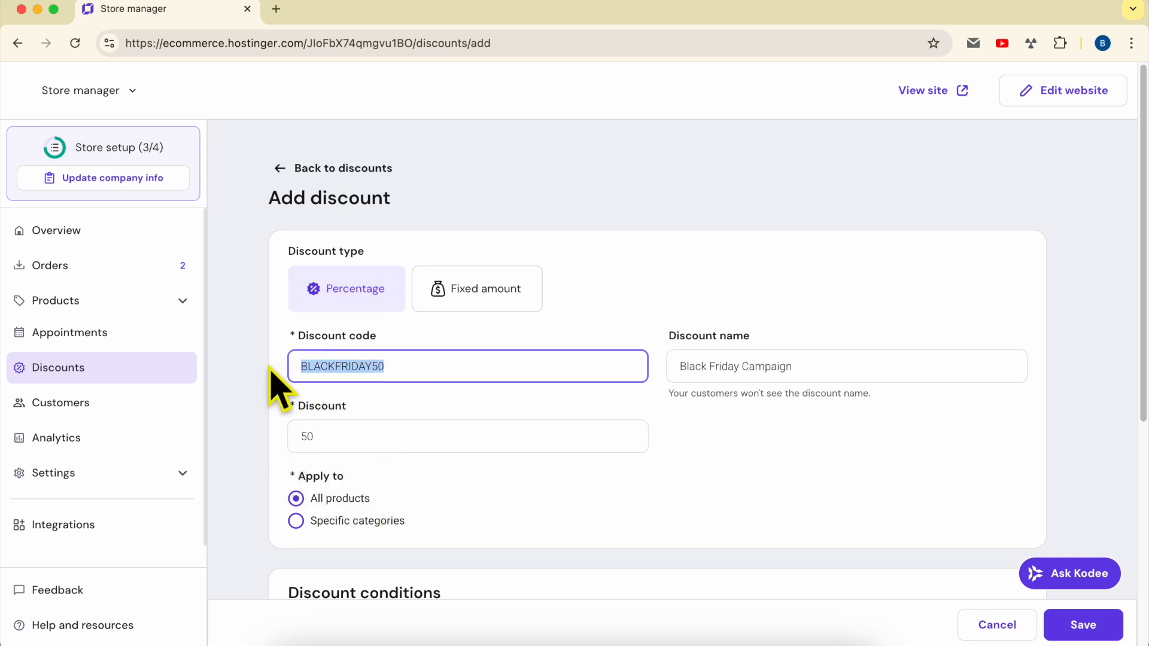
left_click(410, 367)
left_click_drag(350, 438, 286, 446)
left_click(277, 462)
scroll(275, 461, "down", 1)
scroll(275, 462, "down", 1)
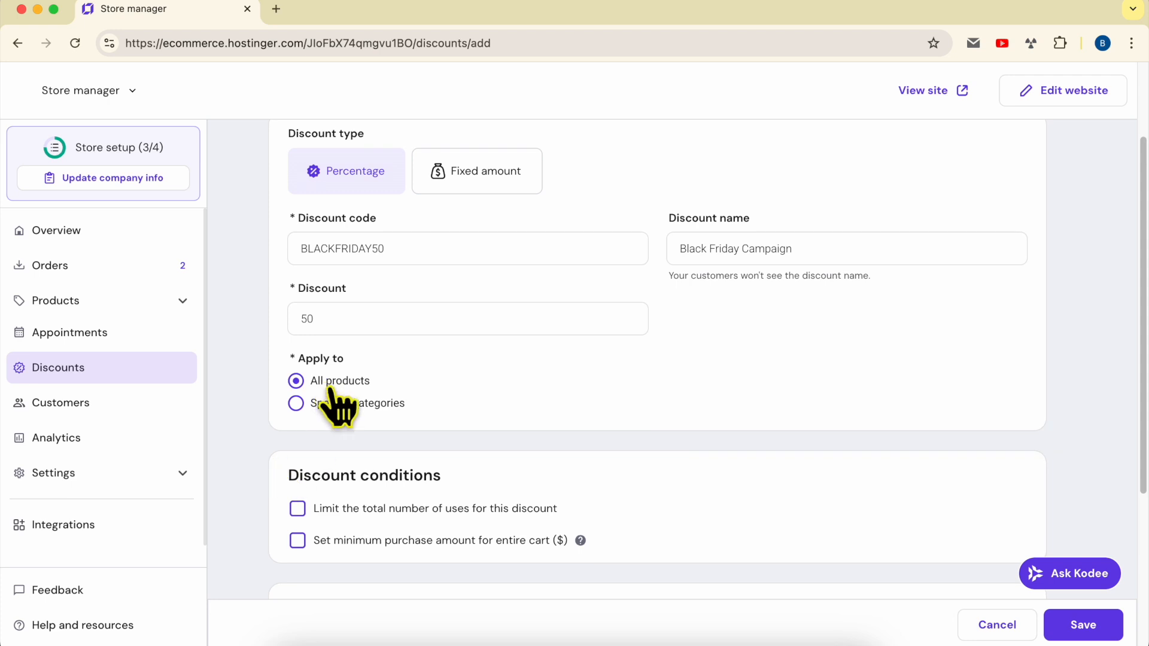
Step: Try BLACKFRIDAY40 as the discount code and restore it to BLACKFRIDAY50
double_click(371, 248)
left_click(432, 259)
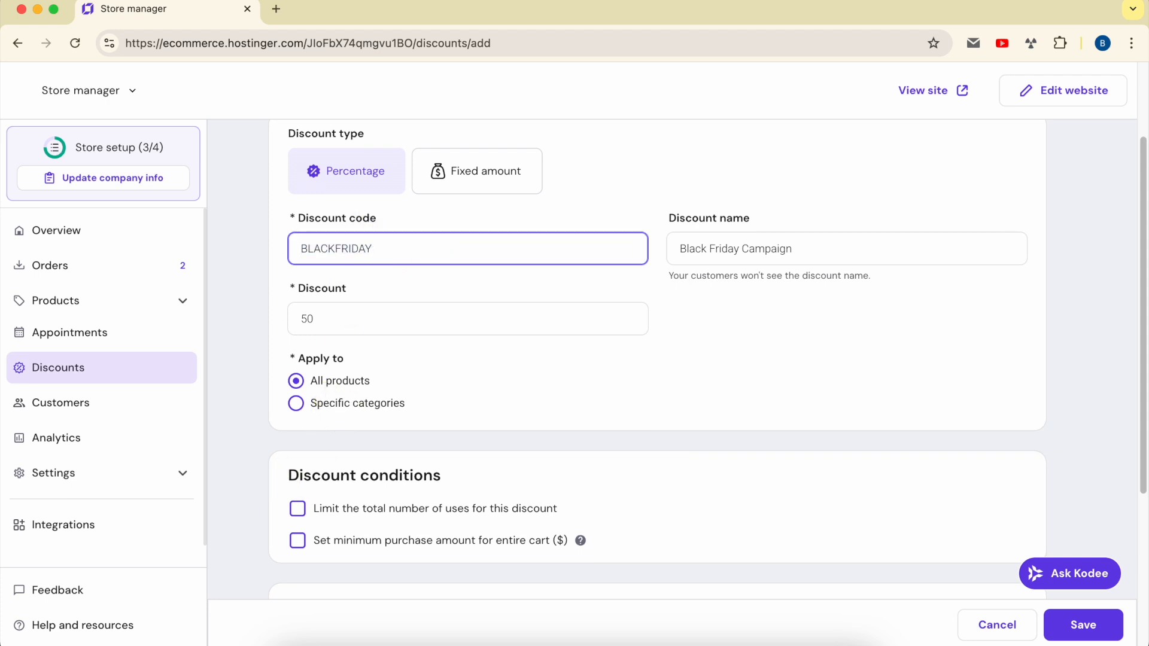
double_click(294, 322)
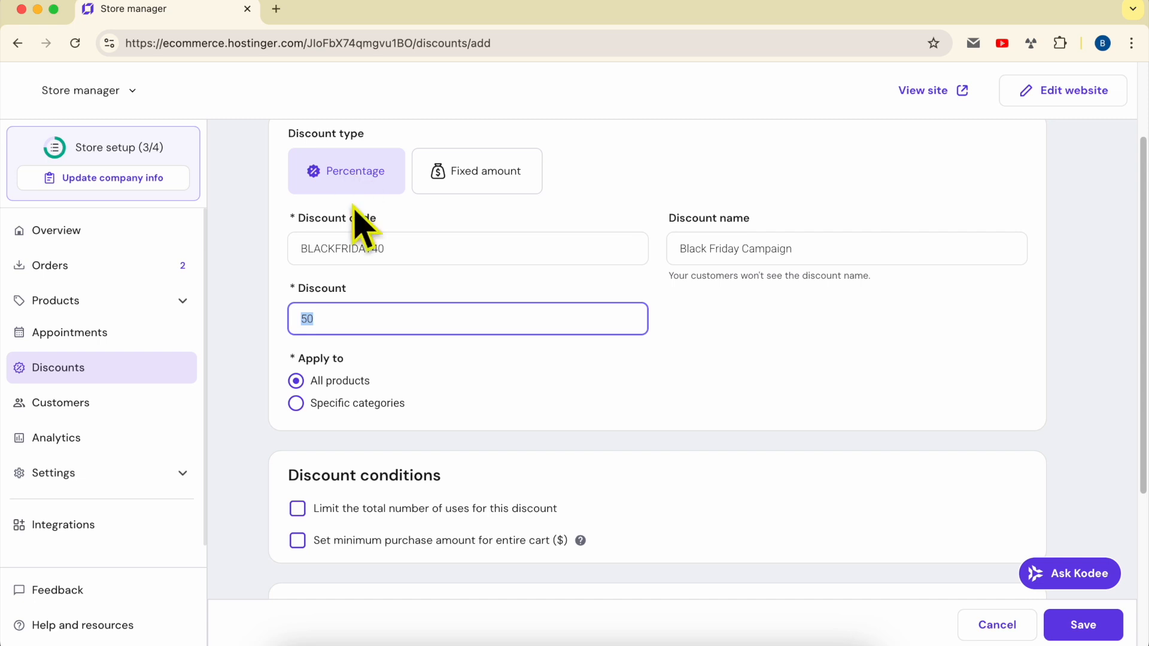
left_click_drag(376, 250, 393, 249)
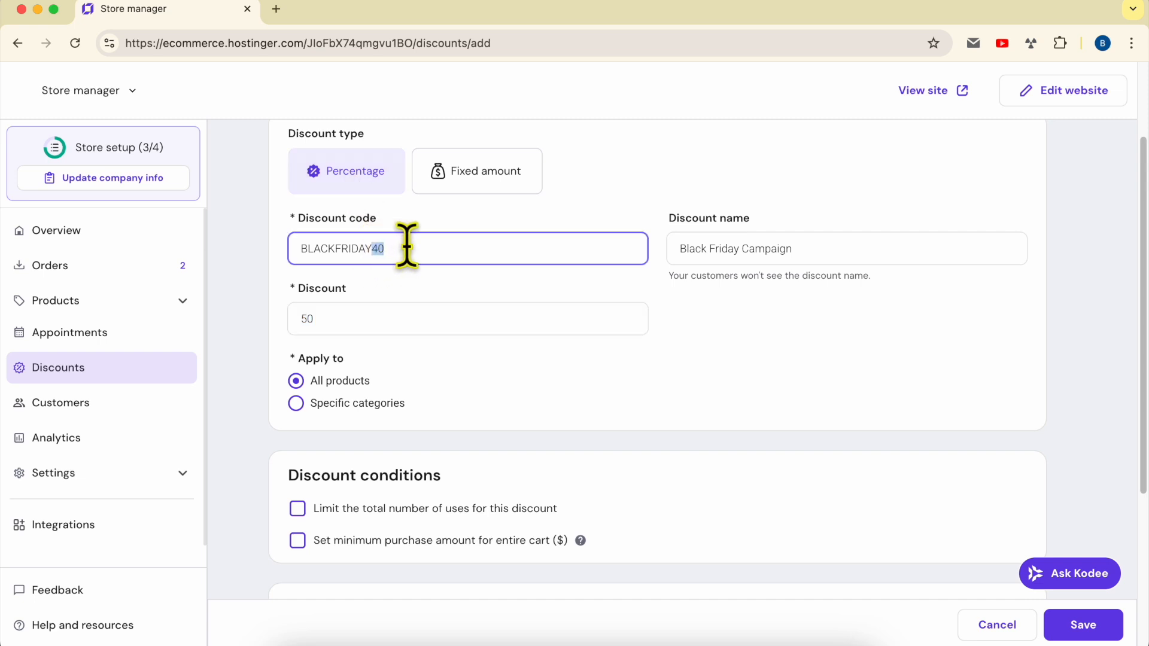
left_click_drag(410, 246, 207, 248)
left_click(241, 335)
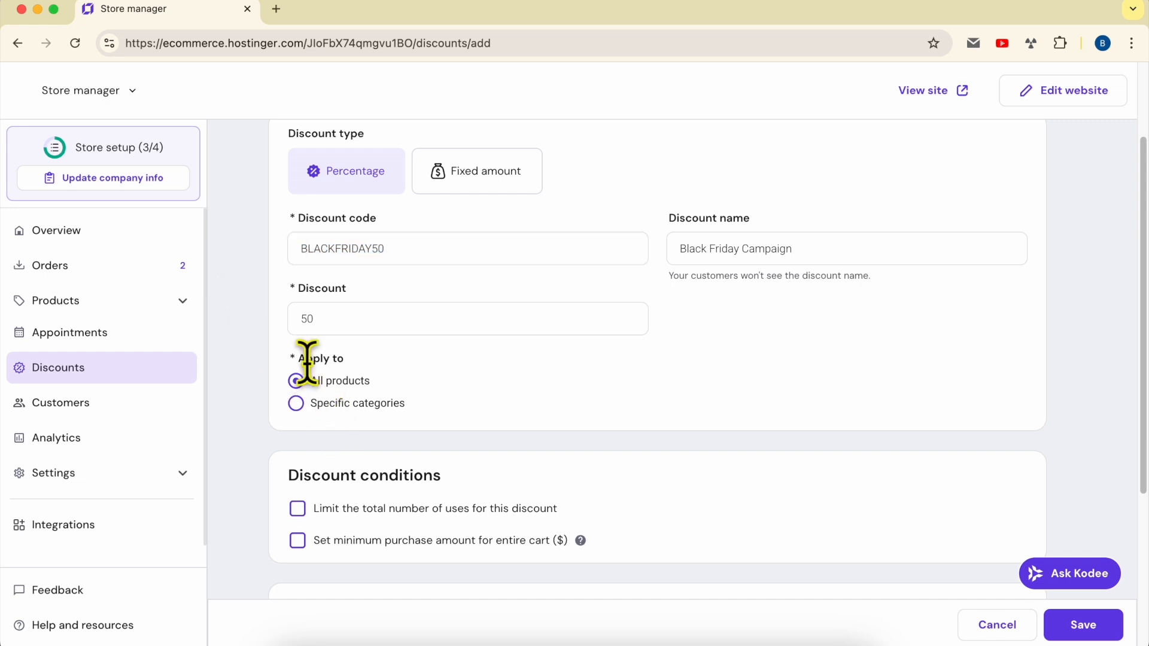
Step: Try restricting the discount to specific categories, view the available categories, and apply it to all products again
left_click(316, 399)
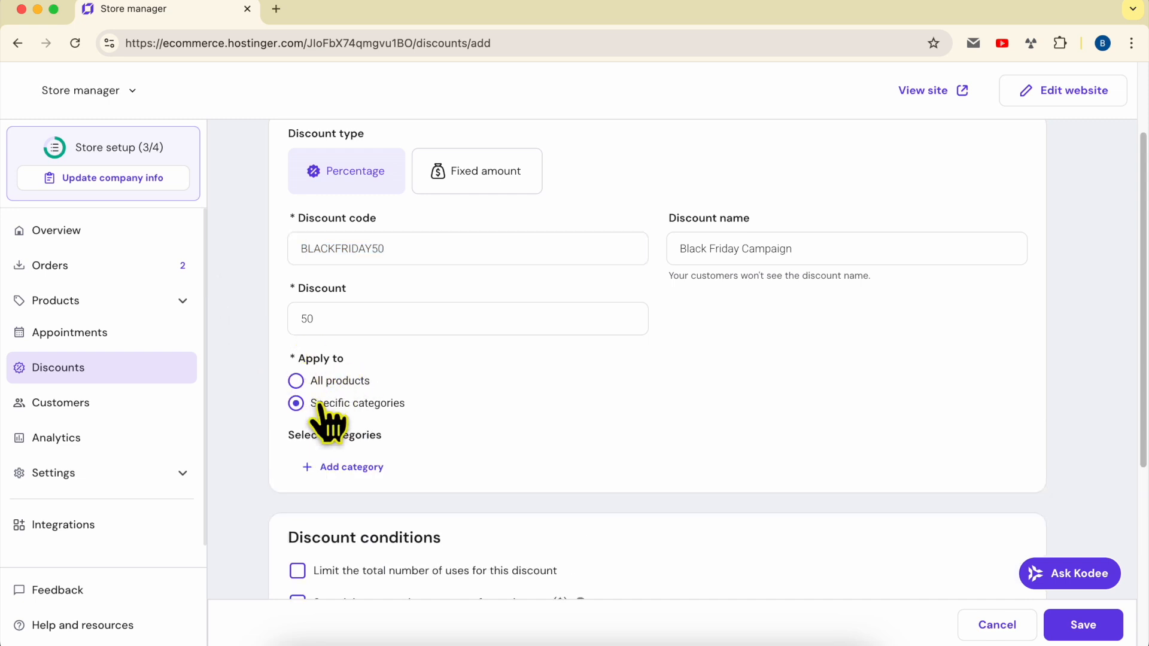
left_click(365, 468)
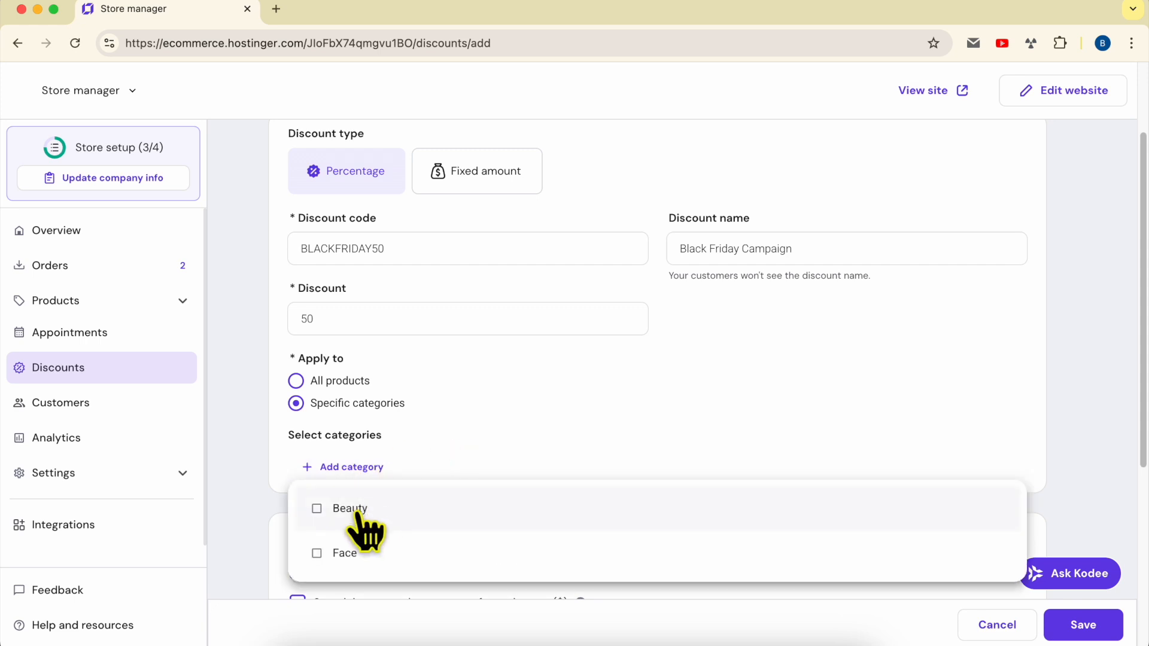
scroll(358, 514, "down", 1)
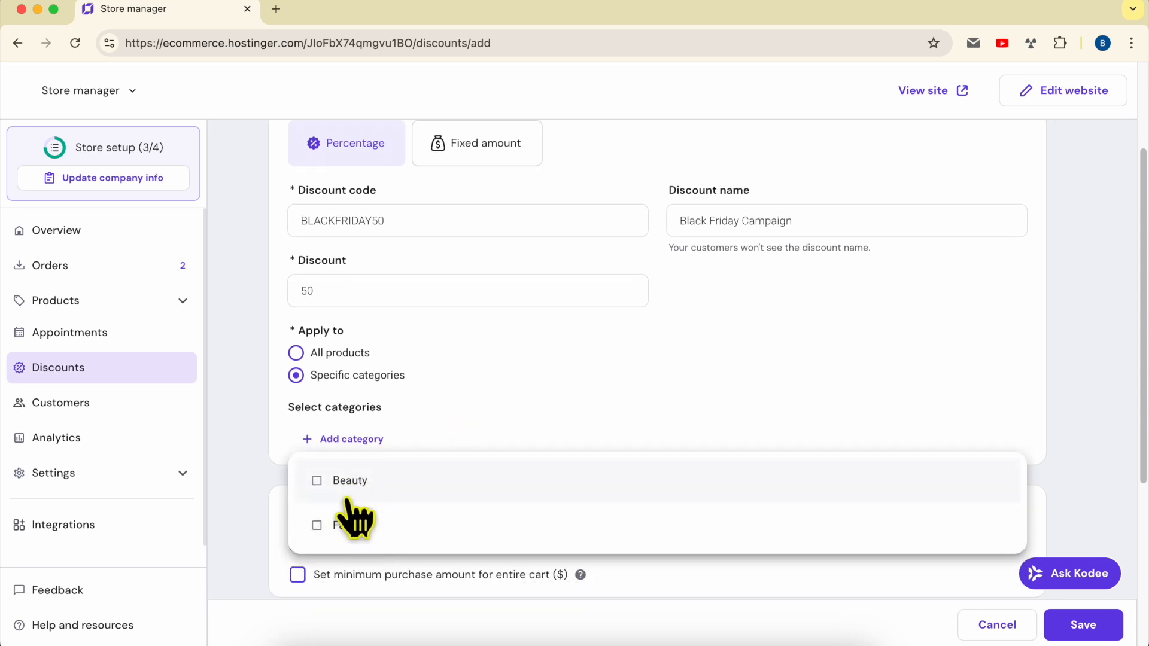
left_click(372, 440)
left_click(342, 353)
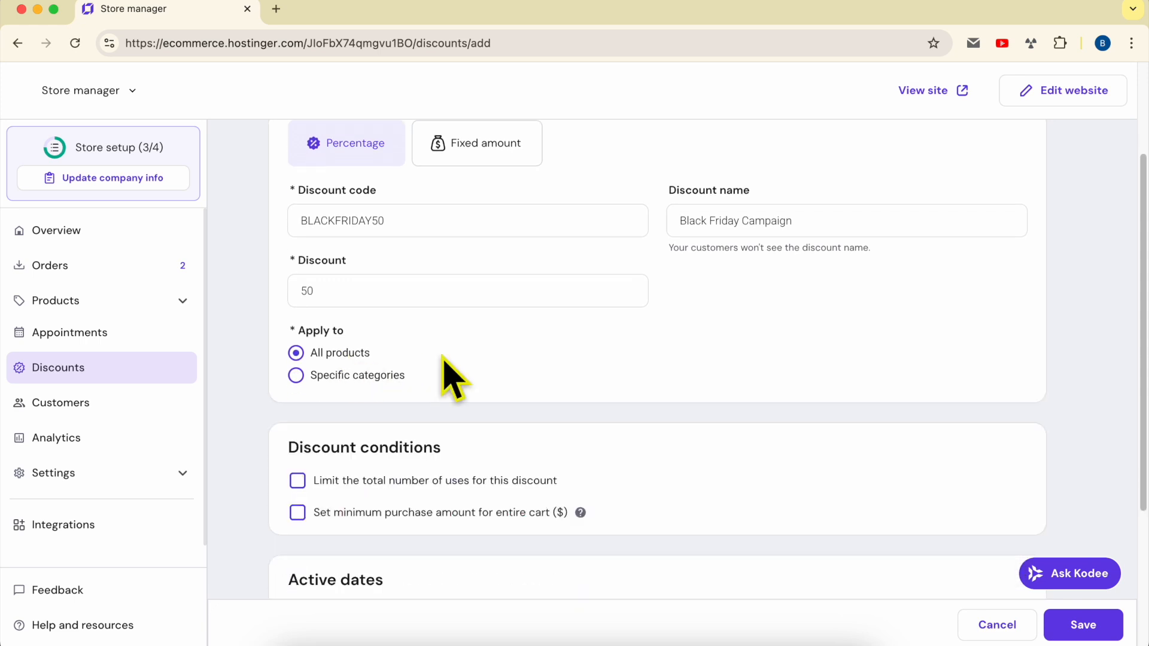
Step: Limit the total number of uses for this discount to 100
scroll(508, 461, "down", 3)
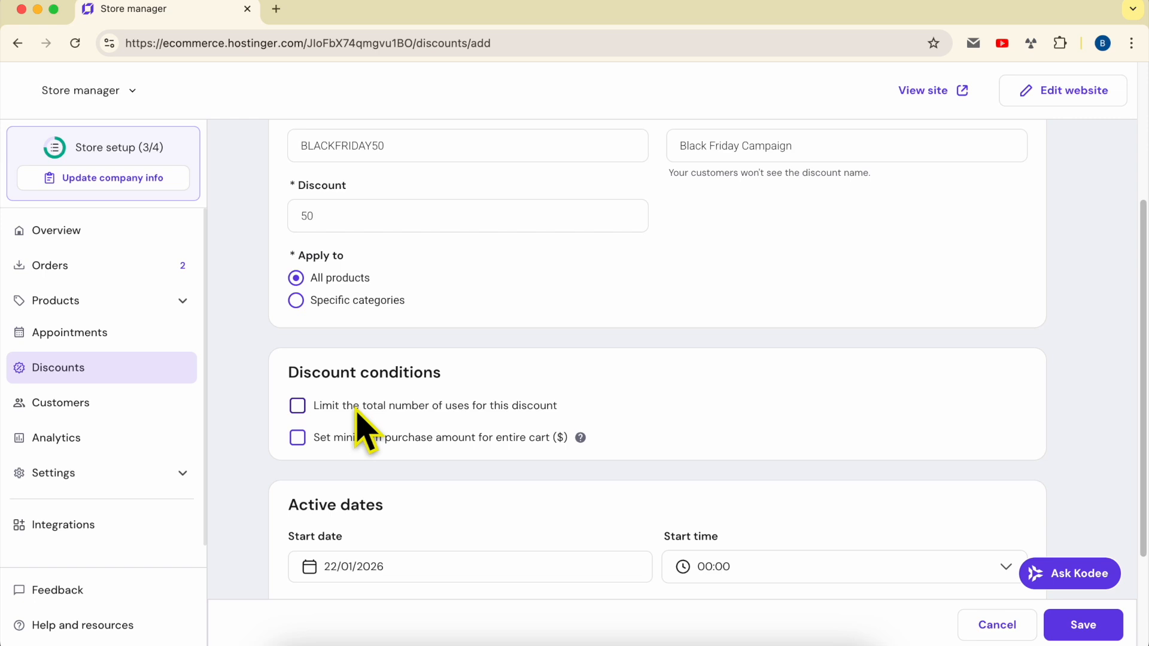
left_click(298, 406)
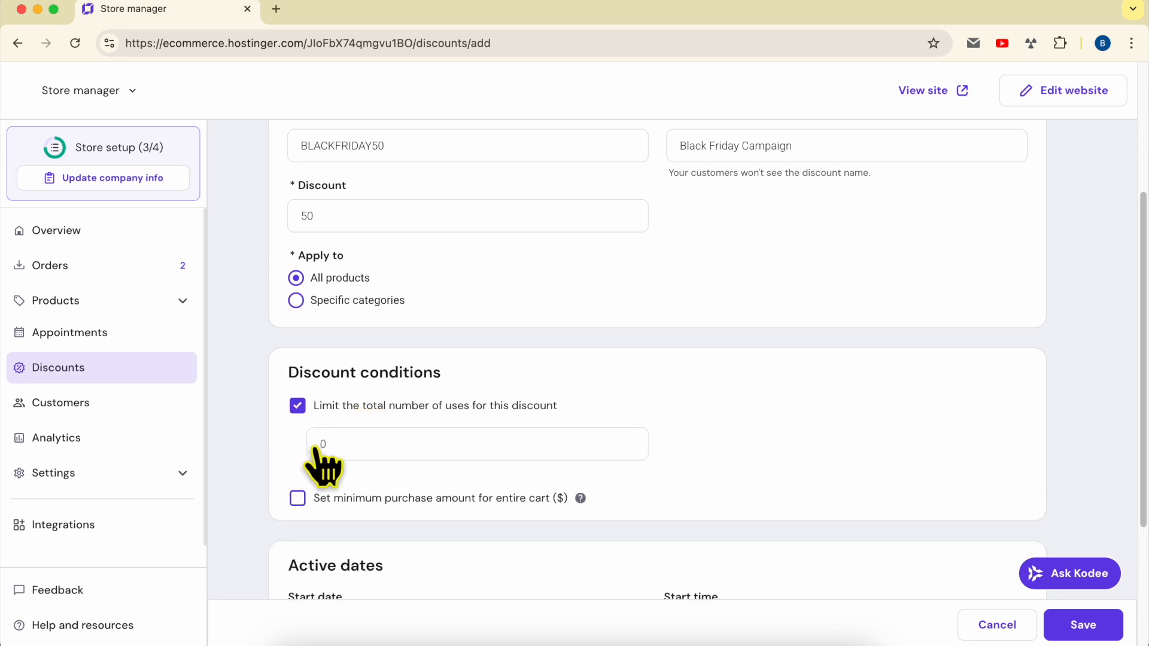
left_click(356, 449)
type("100")
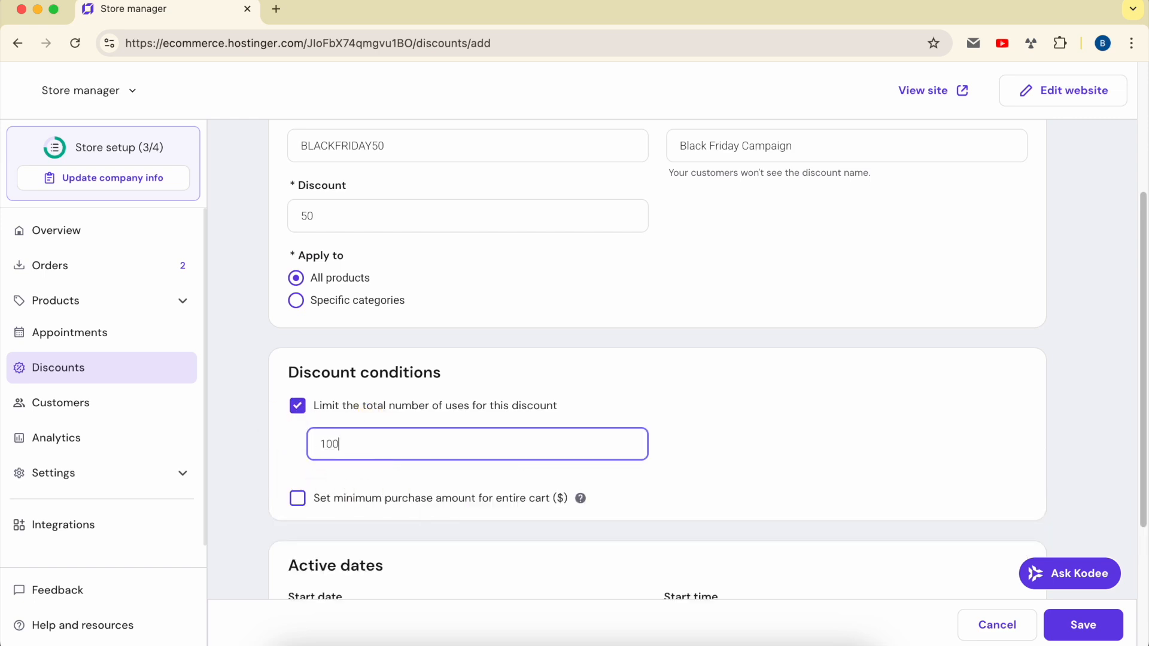
left_click(525, 382)
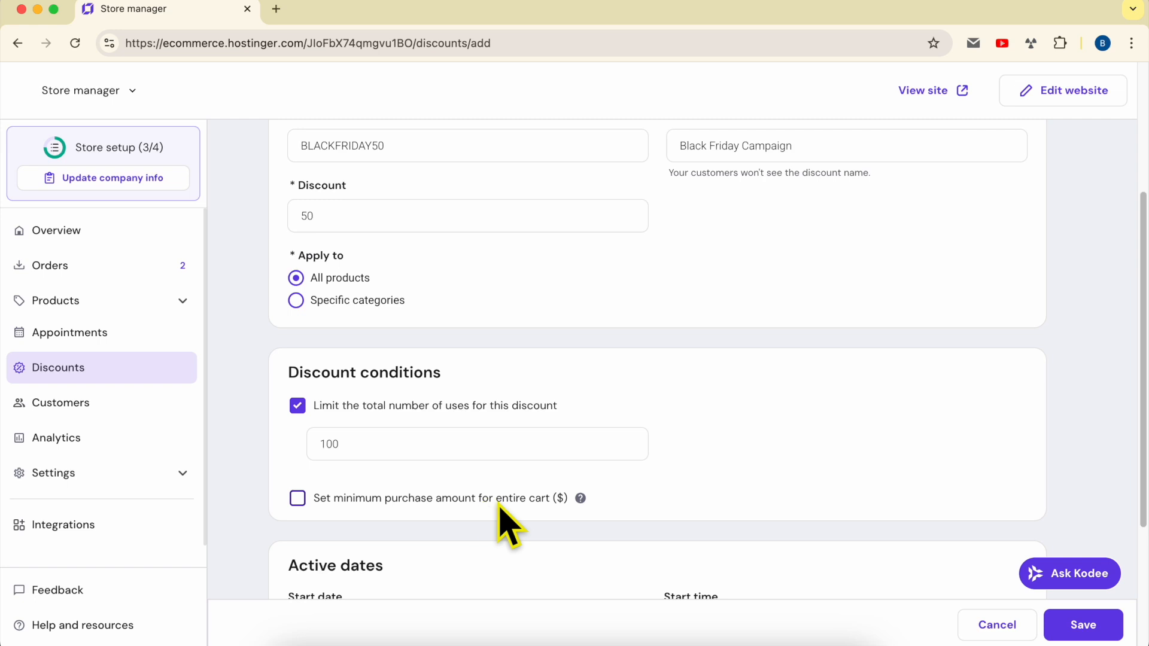
Step: Require a minimum purchase amount for the entire cart and remove the limit on the discount's total uses
mouse_move(580, 501)
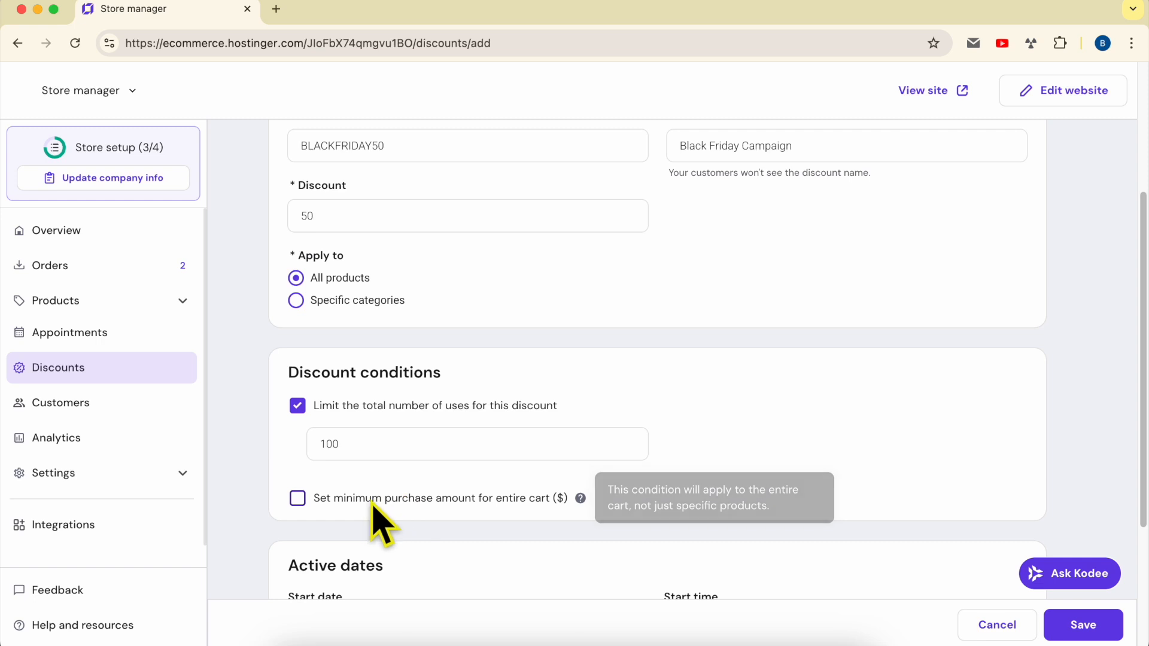
left_click(297, 498)
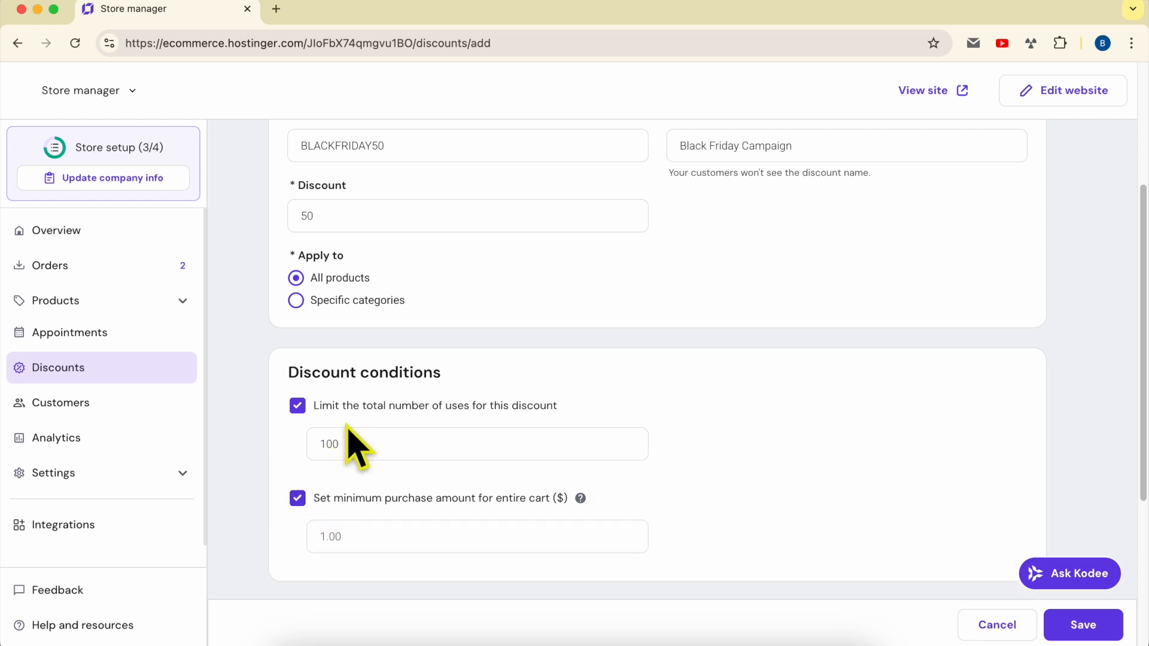
left_click(298, 405)
left_click(297, 406)
left_click(297, 406)
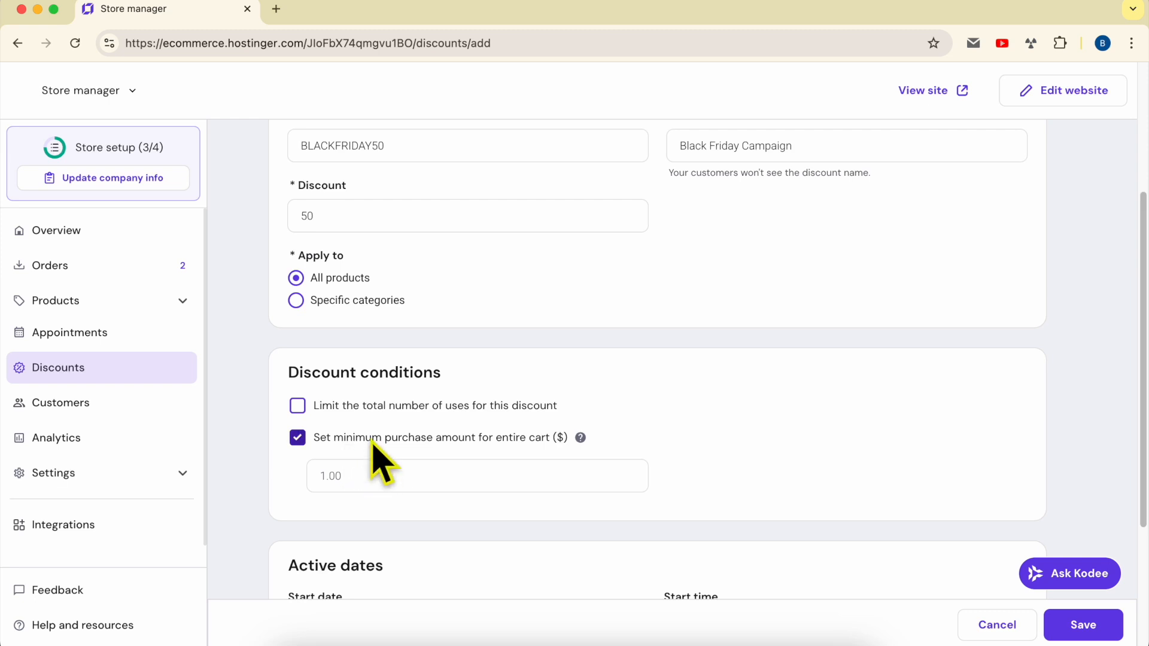
Step: Set the minimum purchase amount for the entire cart to $100
left_click(377, 476)
type("1")
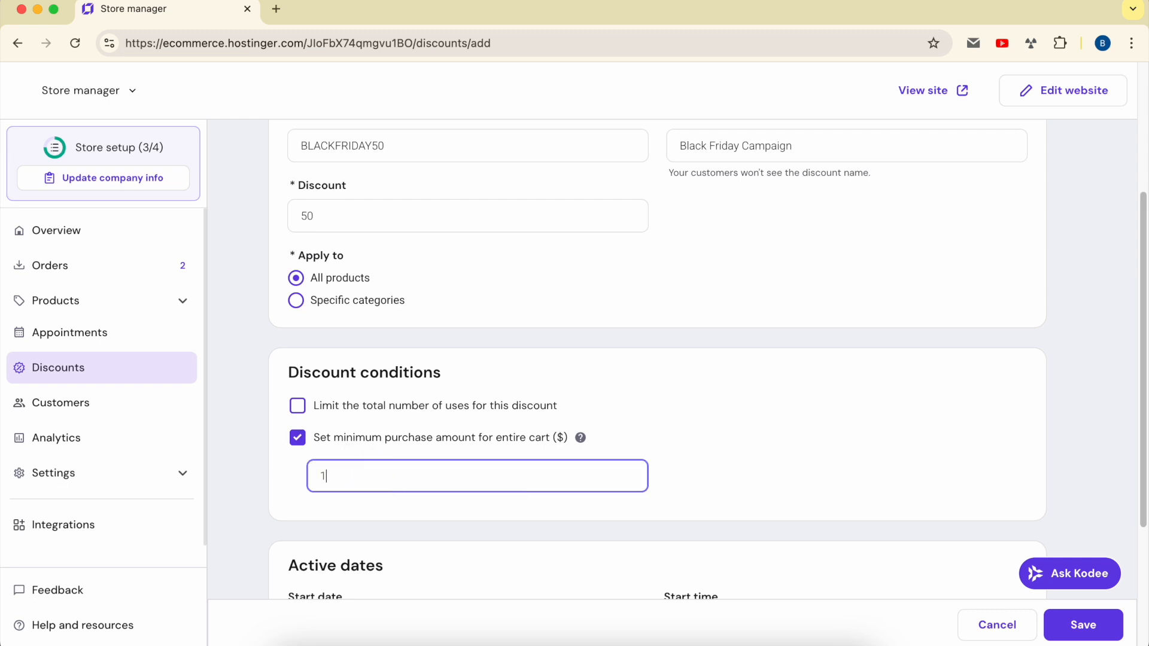
type("00")
left_click(384, 525)
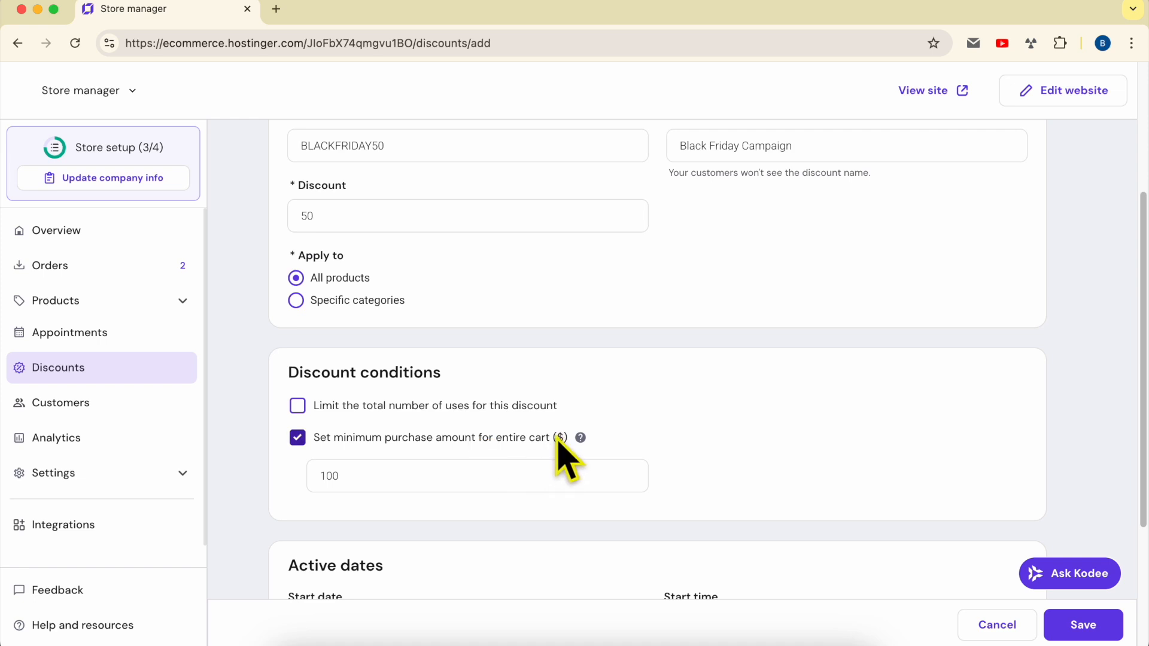
Step: Try adding an end date to the discount's active dates, remove it again, and save the discount
scroll(477, 513, "down", 2)
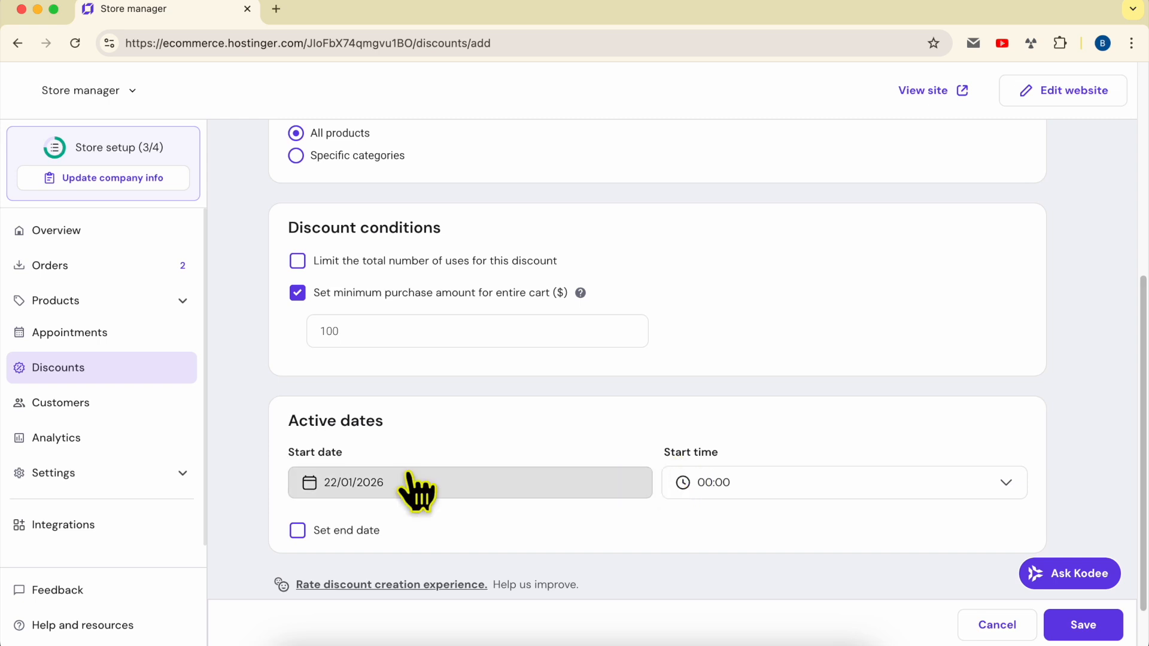
left_click(298, 530)
scroll(392, 539, "down", 2)
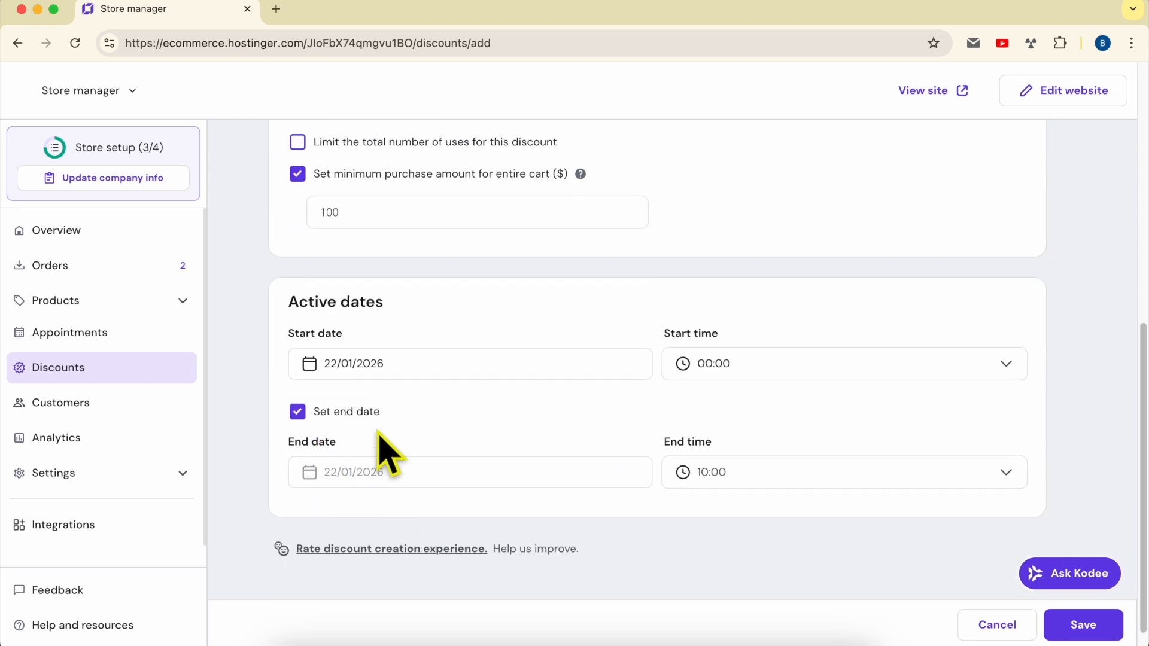
left_click(297, 411)
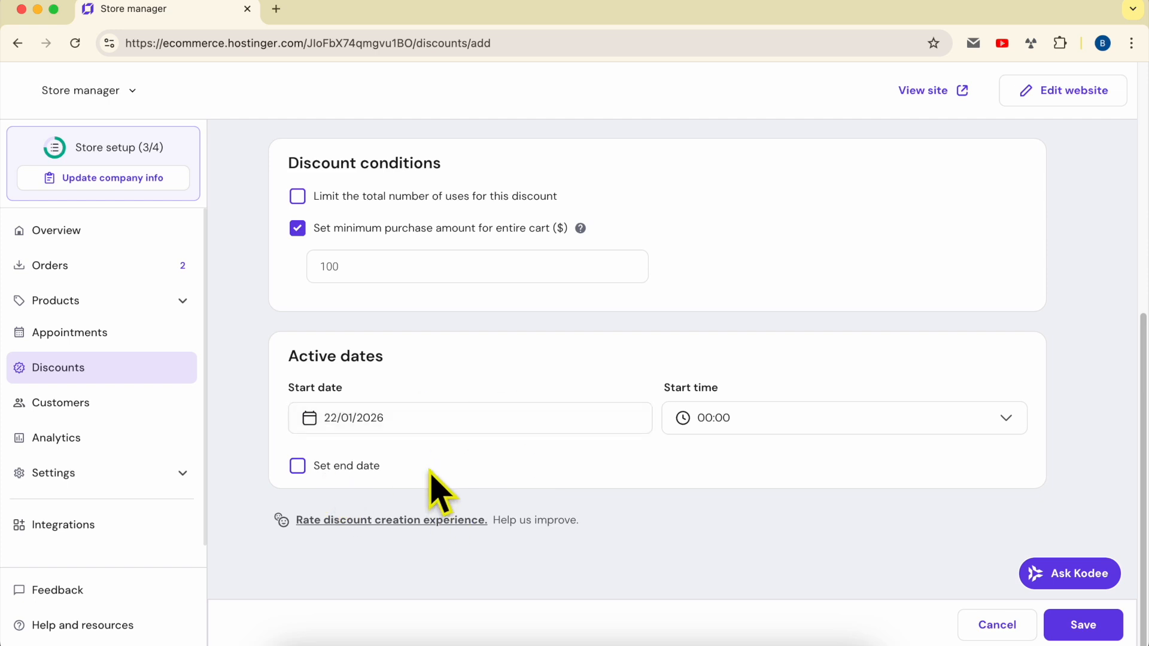
left_click(1099, 626)
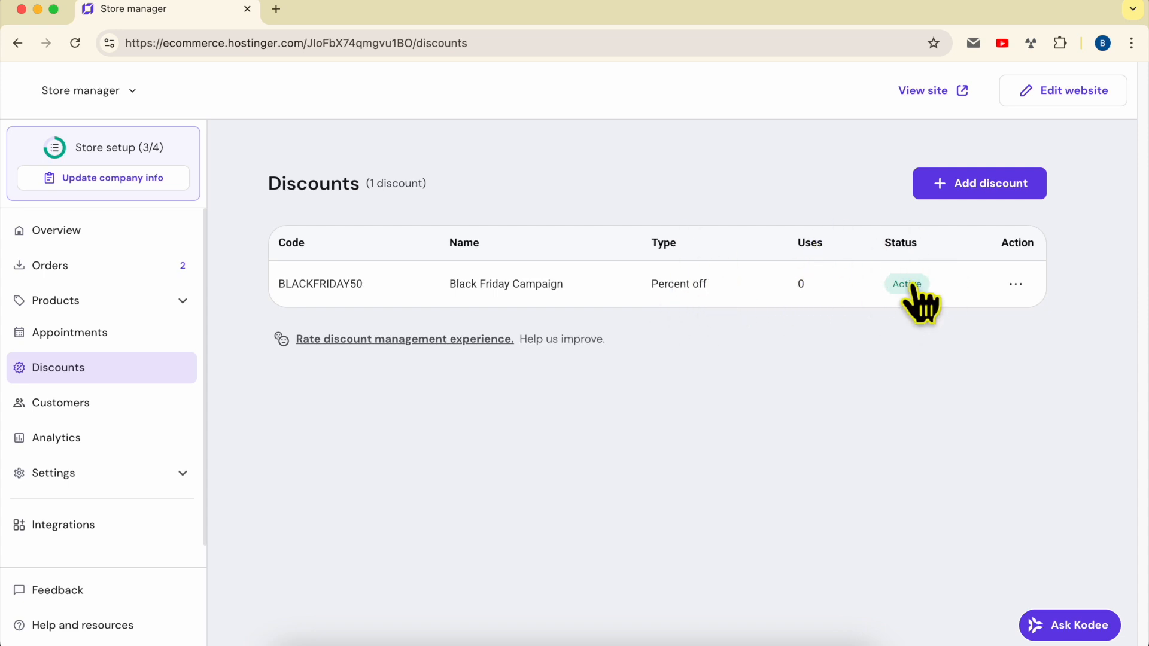
Step: View the actions available for the BLACKFRIDAY50 discount, and visit the live site's store page
left_click(1018, 286)
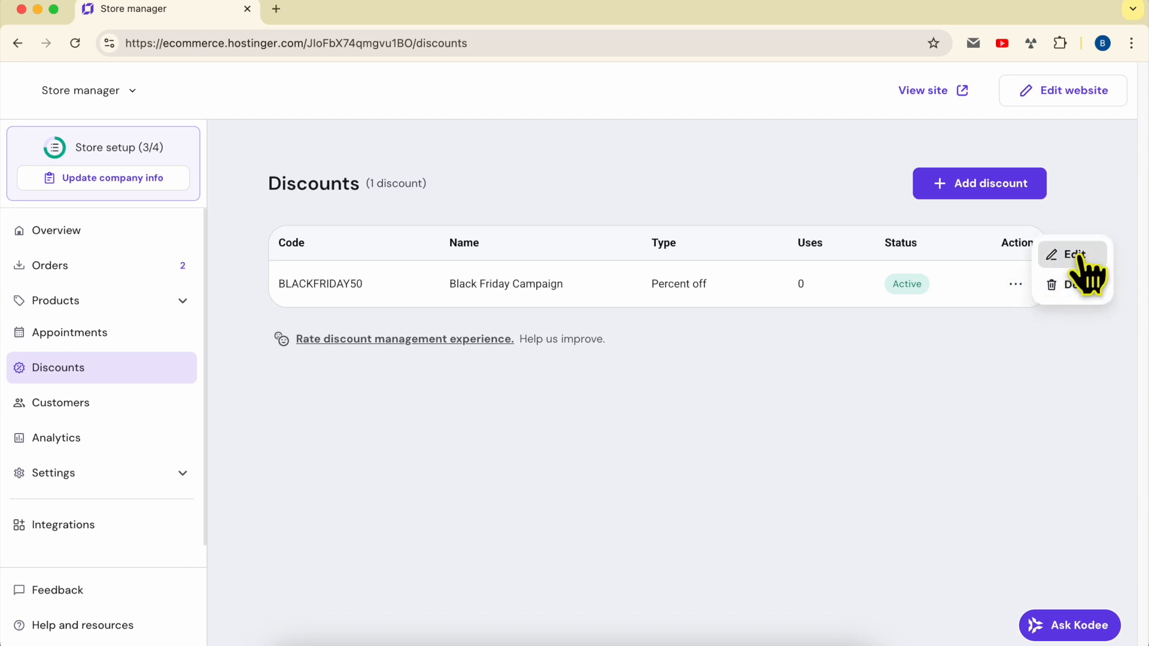
left_click(890, 413)
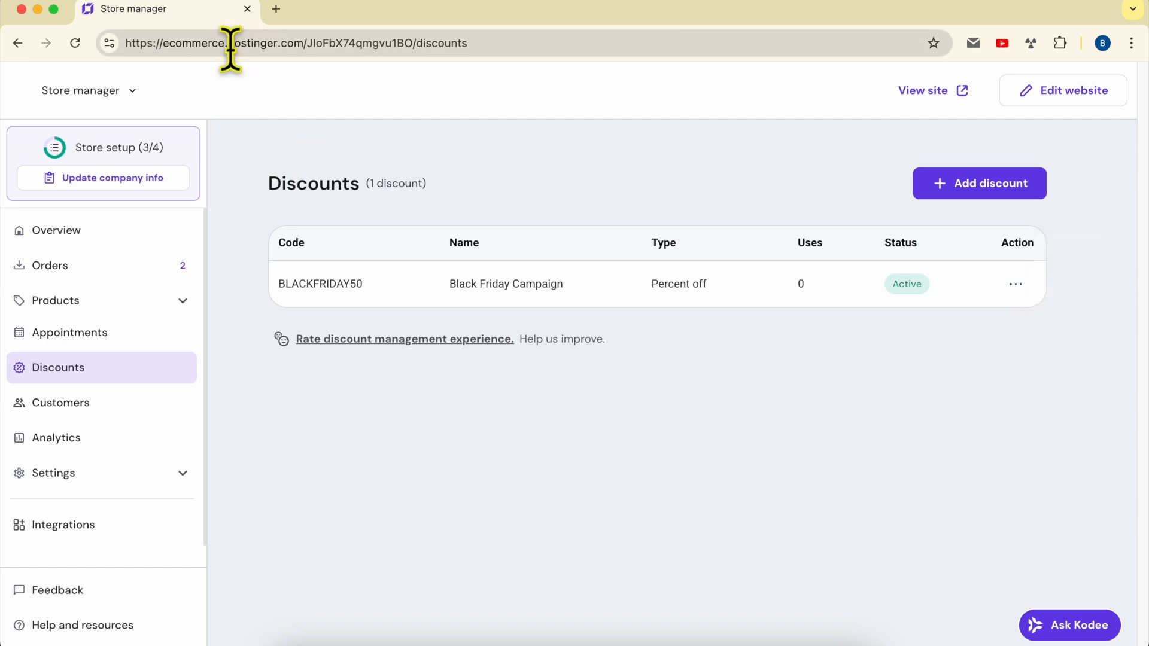
left_click(935, 96)
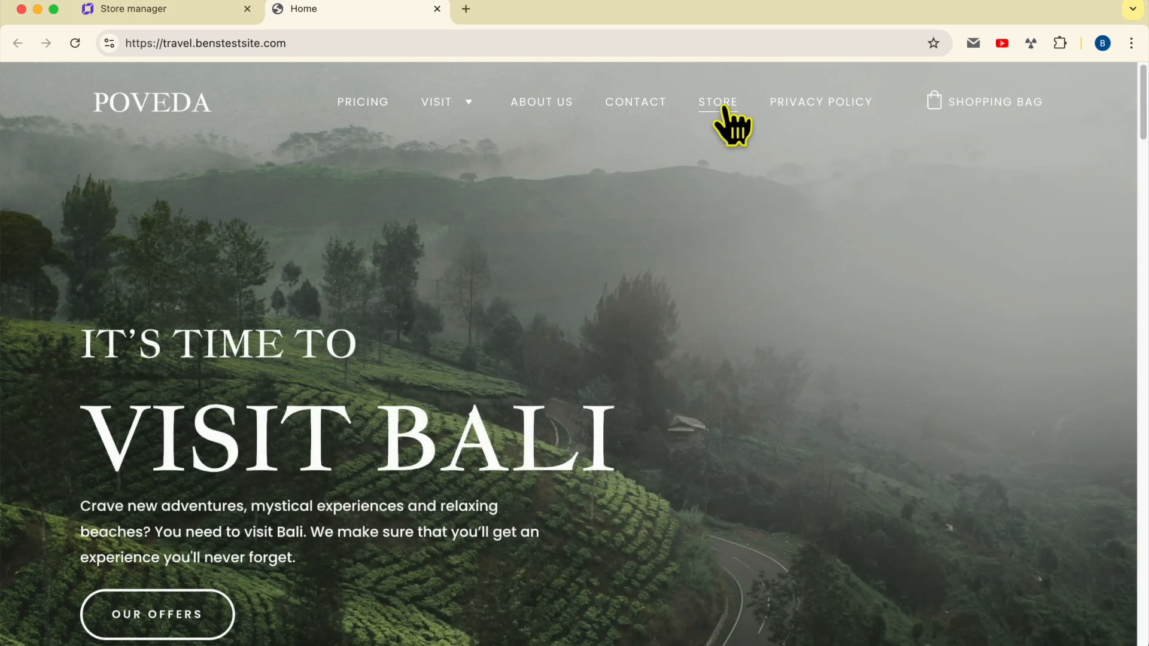
left_click(721, 105)
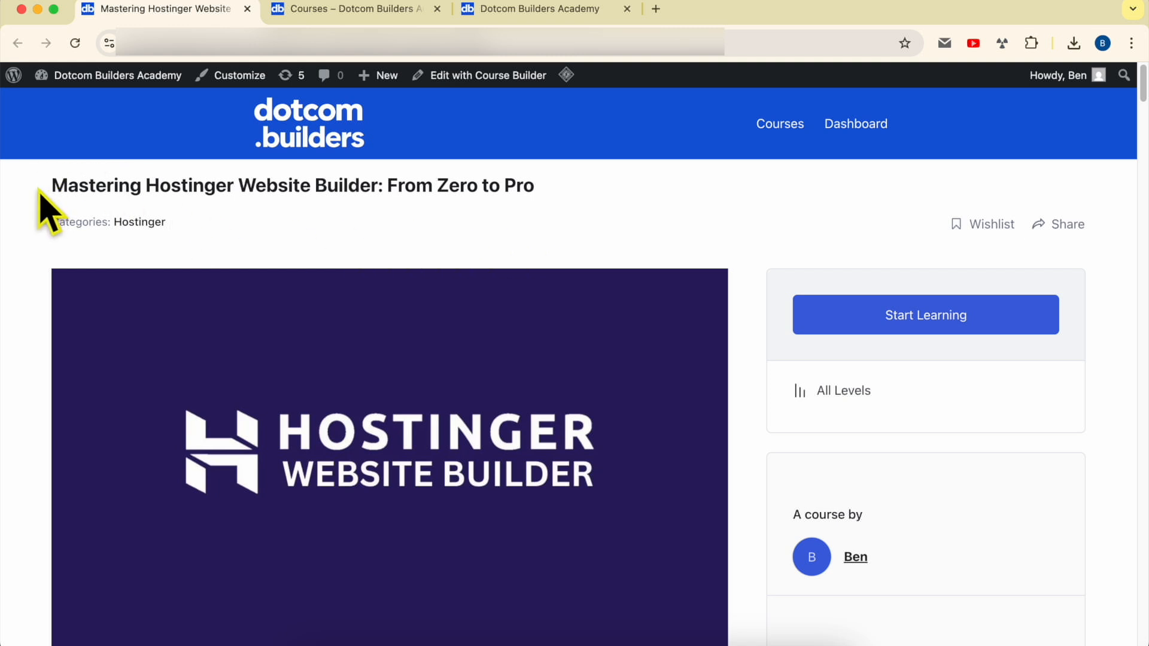
Step: On Dotcom Builders Academy, examine the lessons in all modules of the Mastering Hostinger Website Builder course
left_click_drag(43, 187, 524, 179)
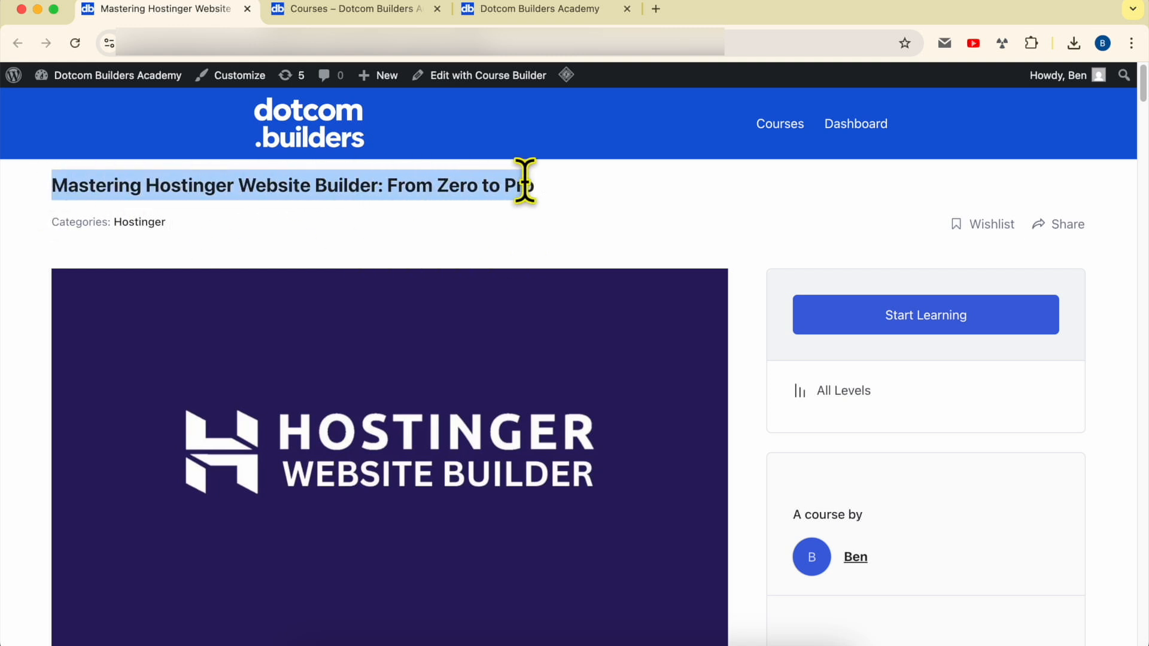
left_click(751, 204)
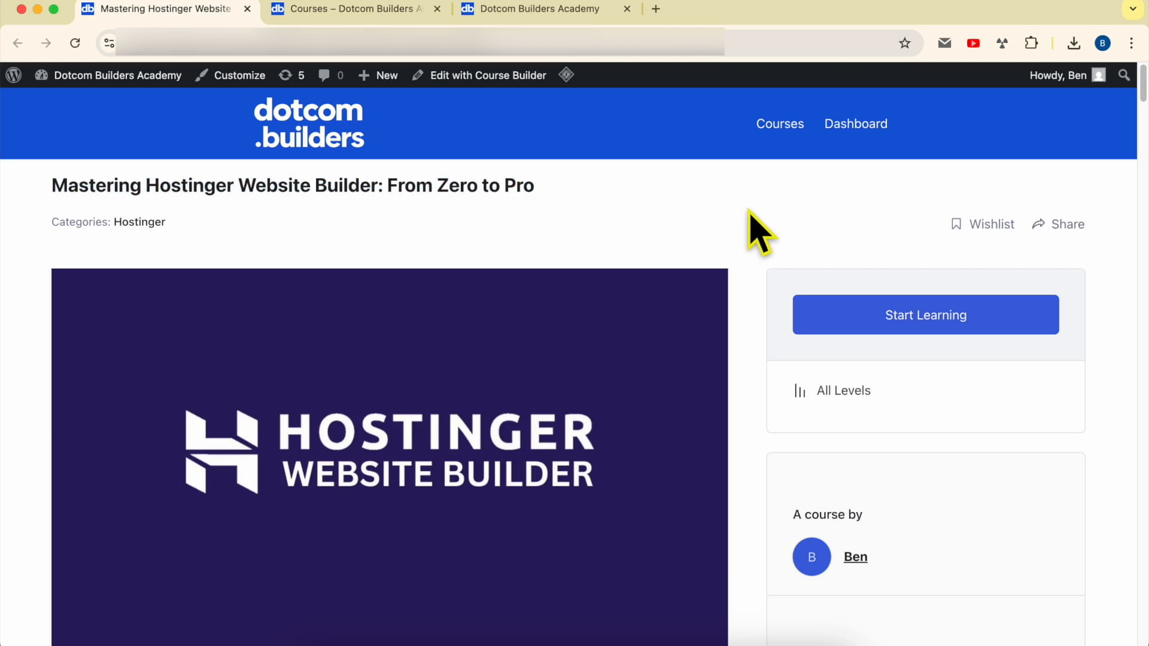
scroll(757, 233, "down", 15)
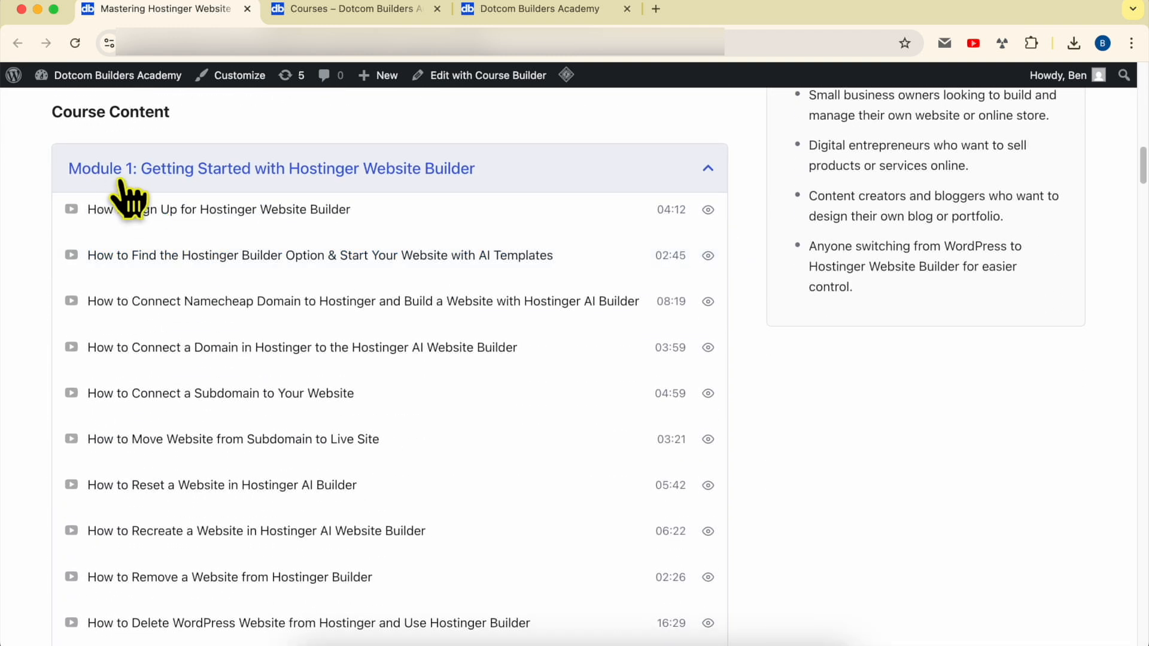
scroll(441, 192, "down", 9)
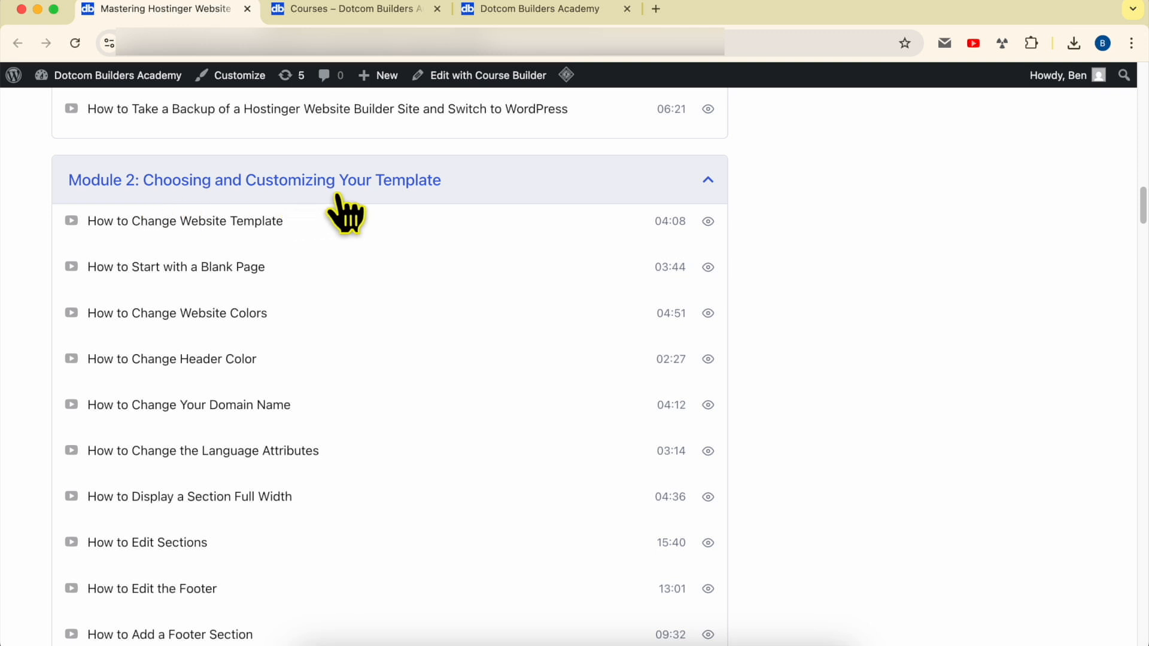
scroll(477, 205, "down", 9)
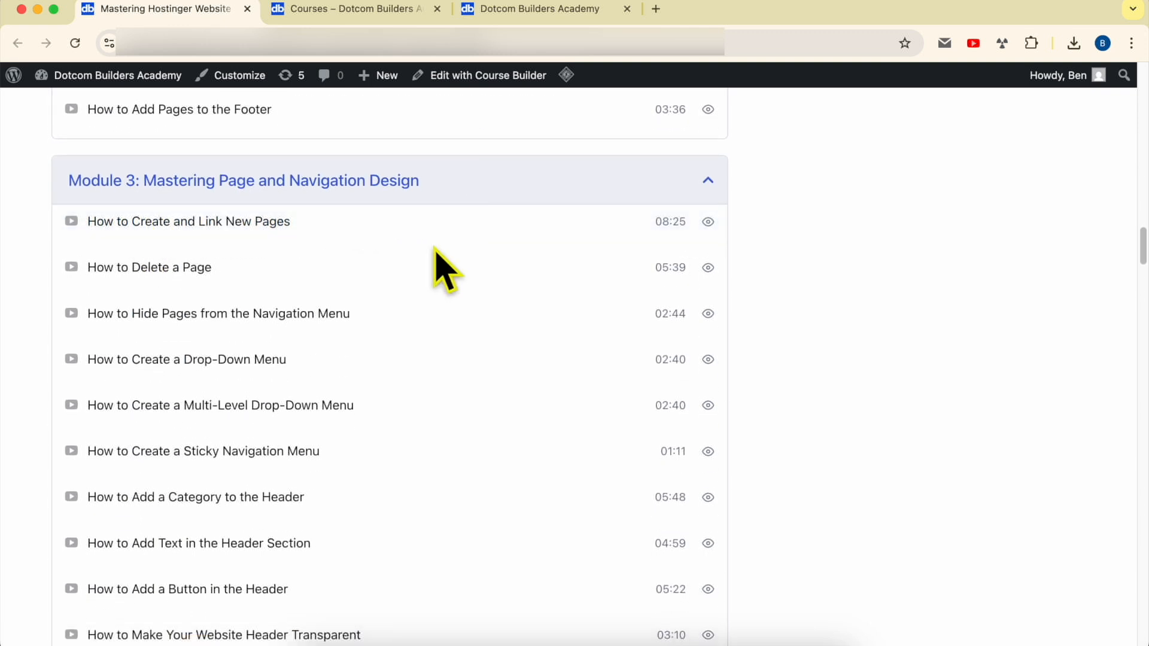
scroll(359, 321, "down", 10)
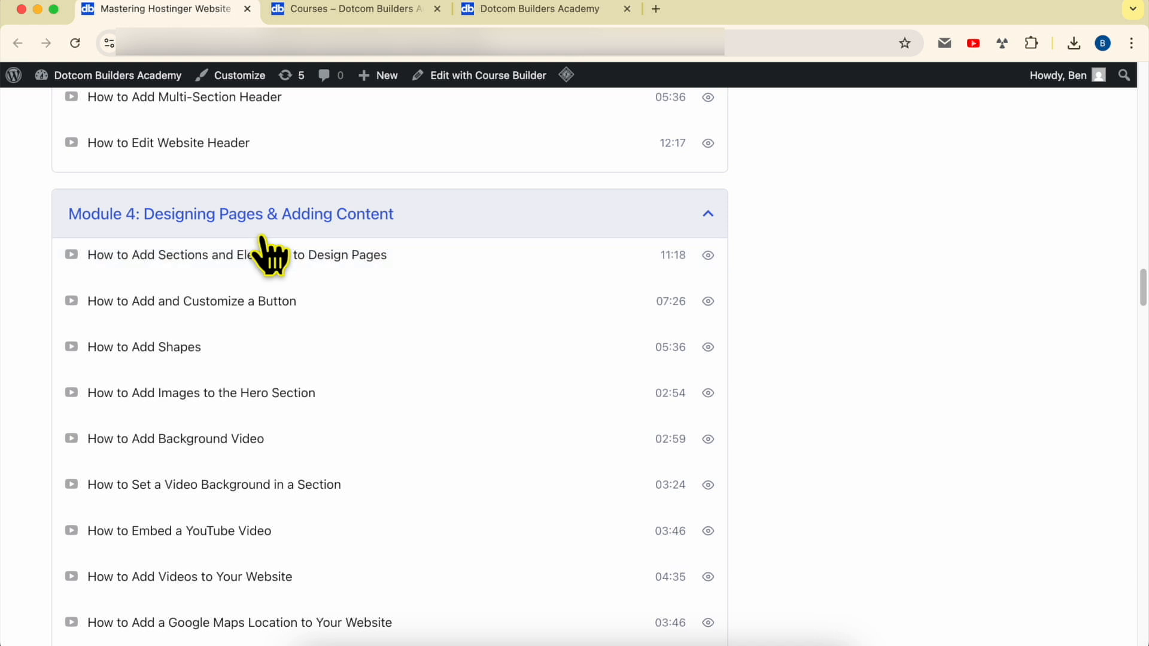
scroll(383, 250, "down", 3)
scroll(383, 250, "down", 13)
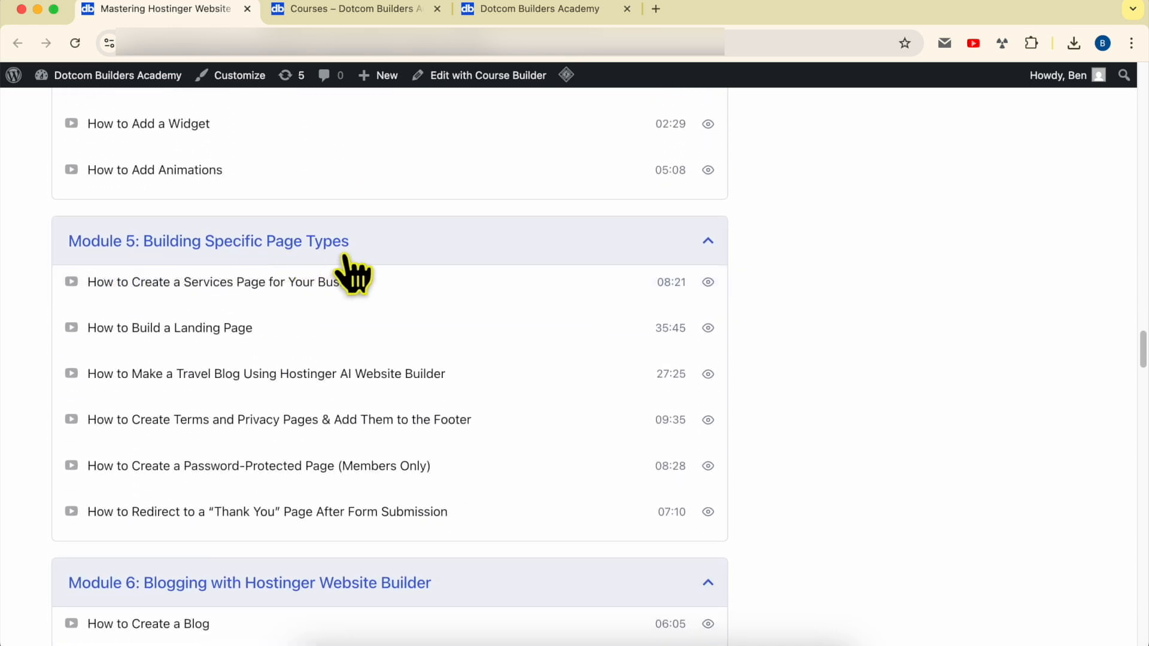
scroll(347, 258, "down", 8)
scroll(173, 402, "down", 8)
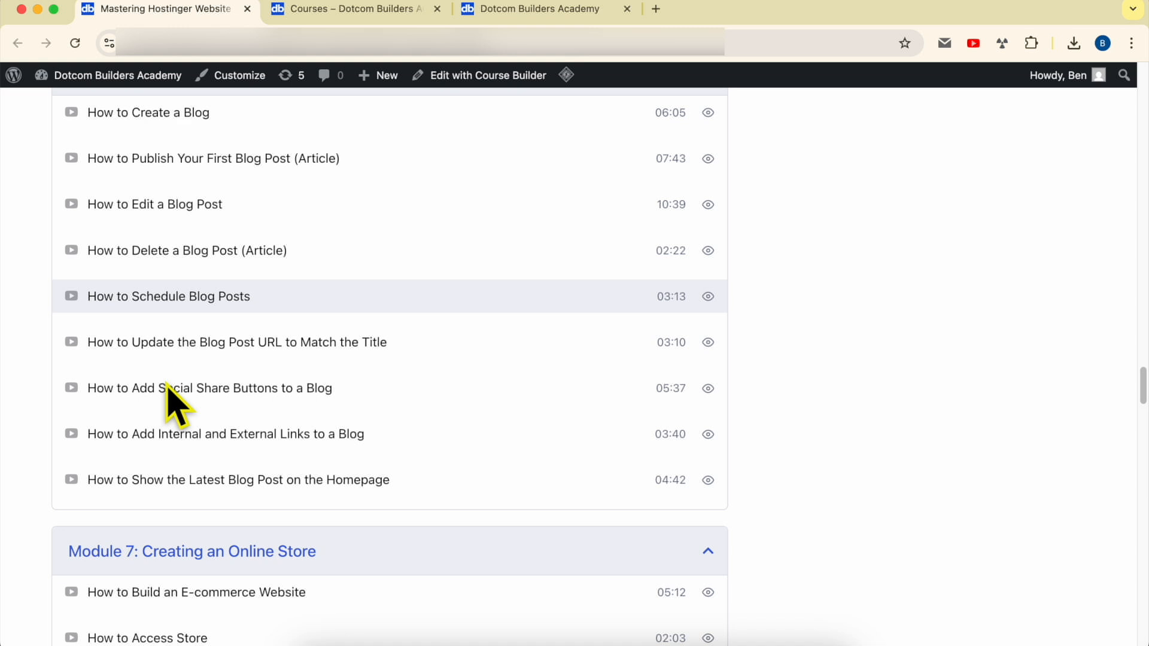
scroll(374, 206, "down", 5)
scroll(335, 252, "down", 14)
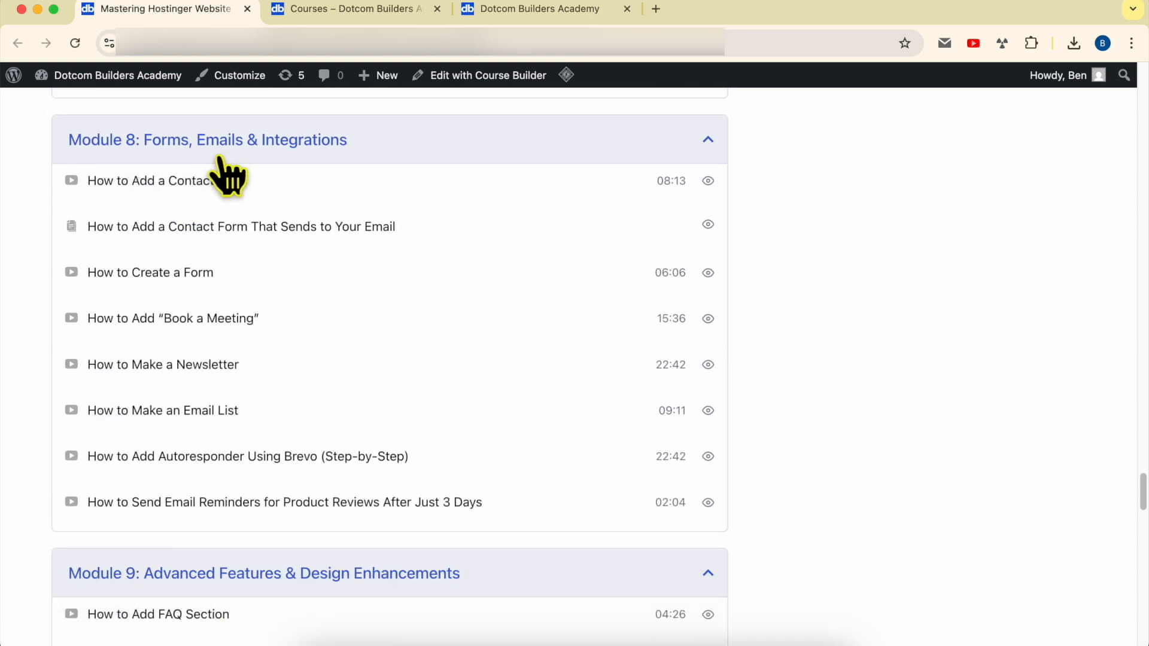
scroll(311, 177, "down", 7)
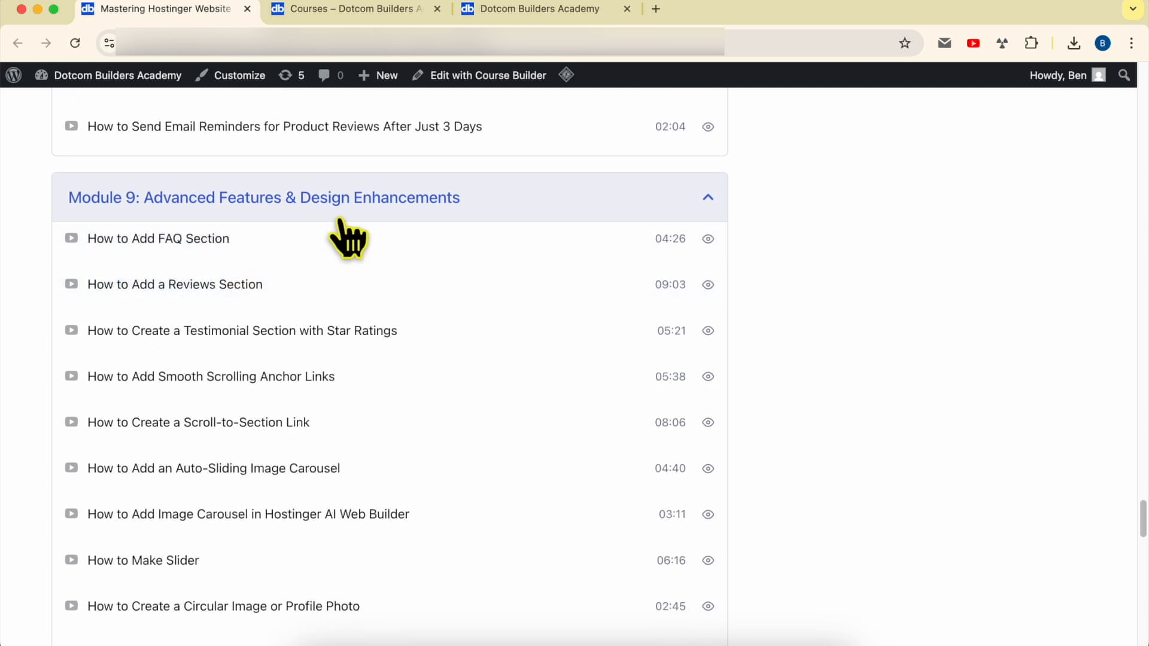
scroll(341, 236, "down", 13)
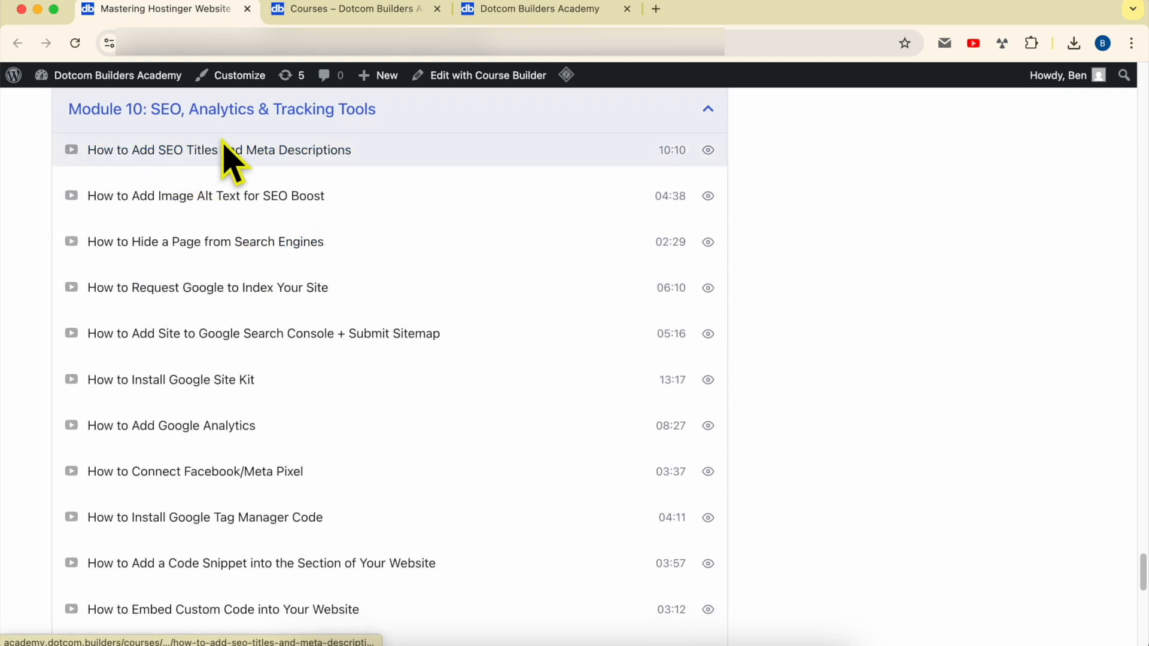
scroll(335, 180, "down", 9)
scroll(317, 213, "down", 1)
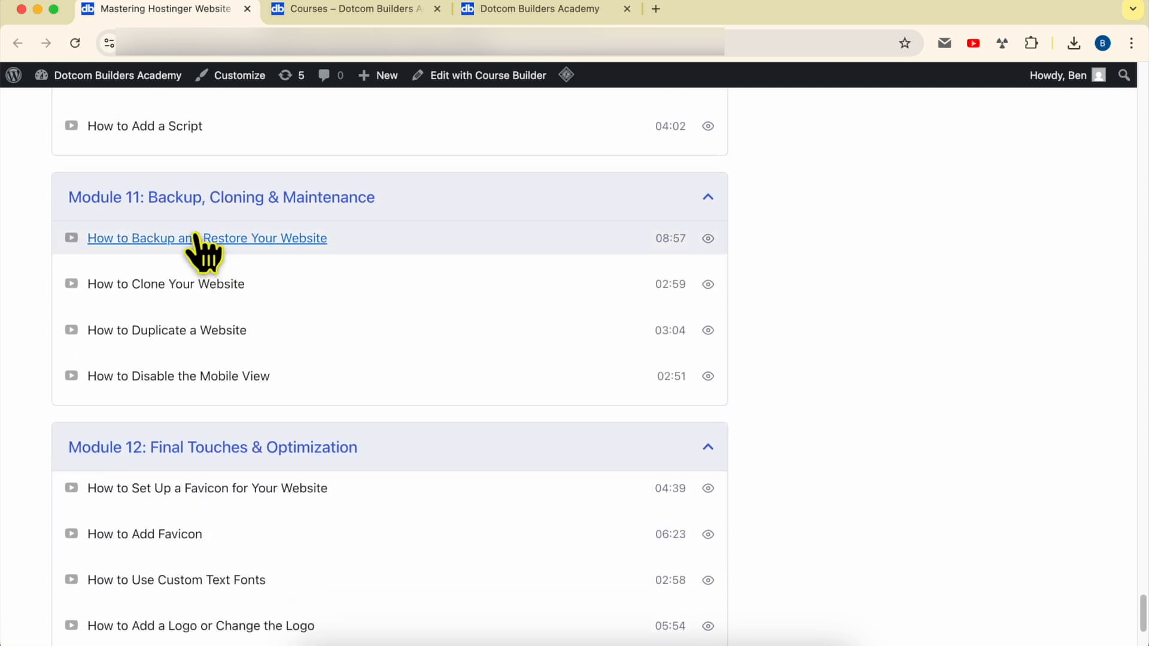
scroll(262, 244, "down", 4)
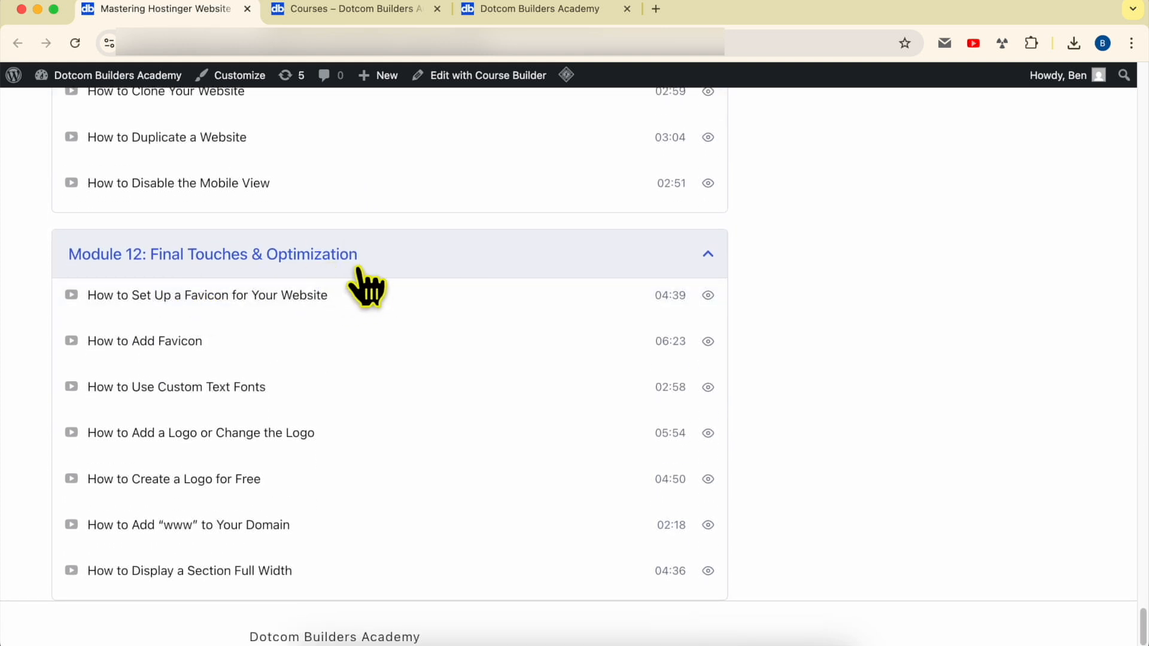
scroll(815, 461, "up", 20)
Step: Browse the academy's catalogue of other courses and switch to the Dotcom Builders Academy page
left_click(349, 11)
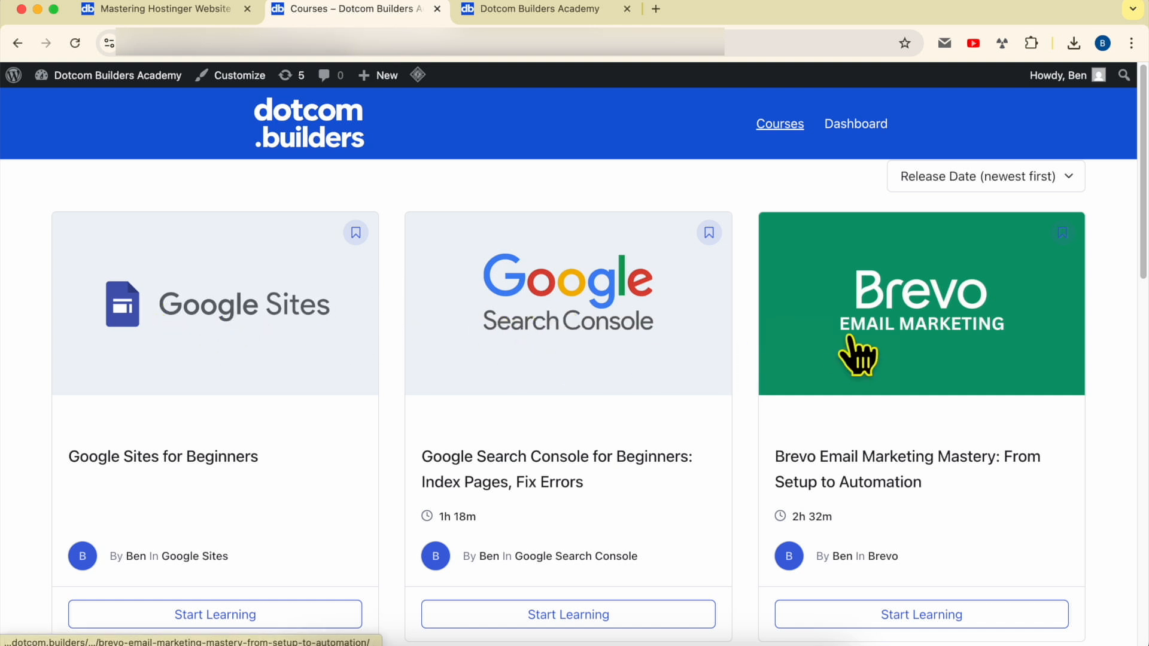
scroll(987, 362, "down", 8)
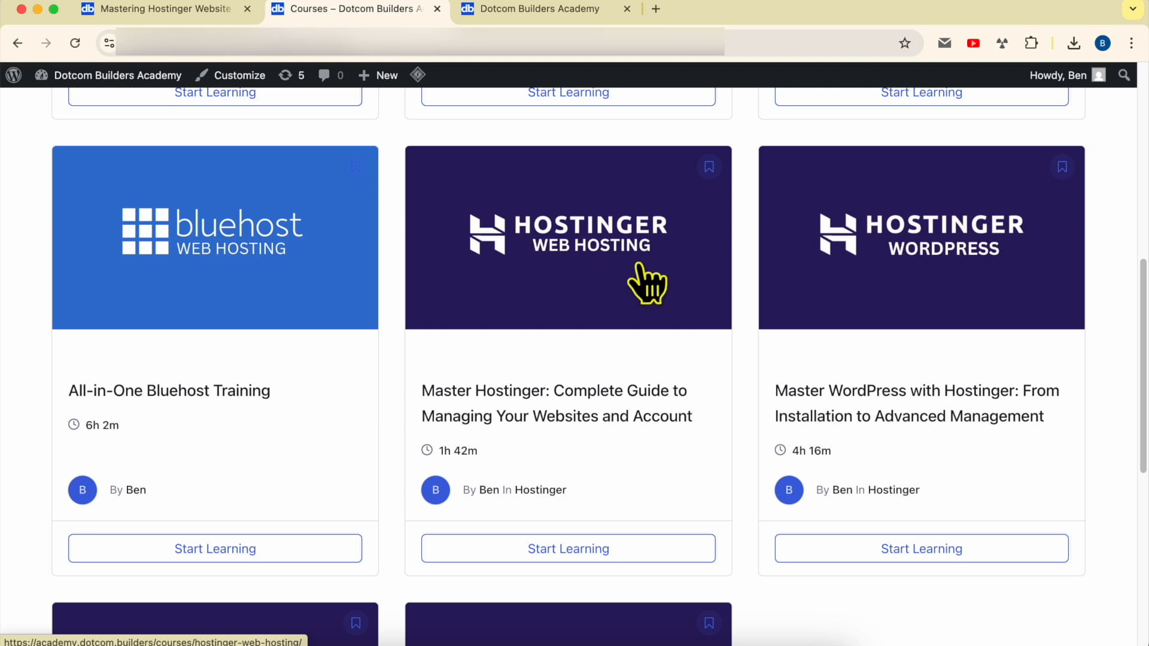
scroll(975, 299, "down", 4)
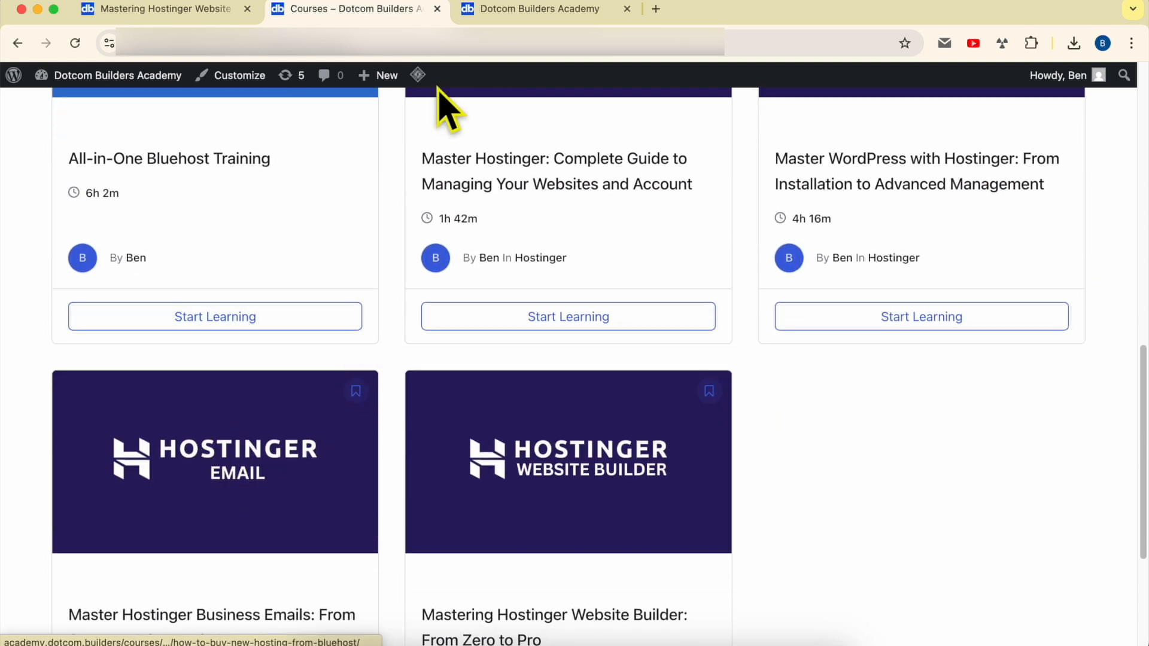
left_click(497, 9)
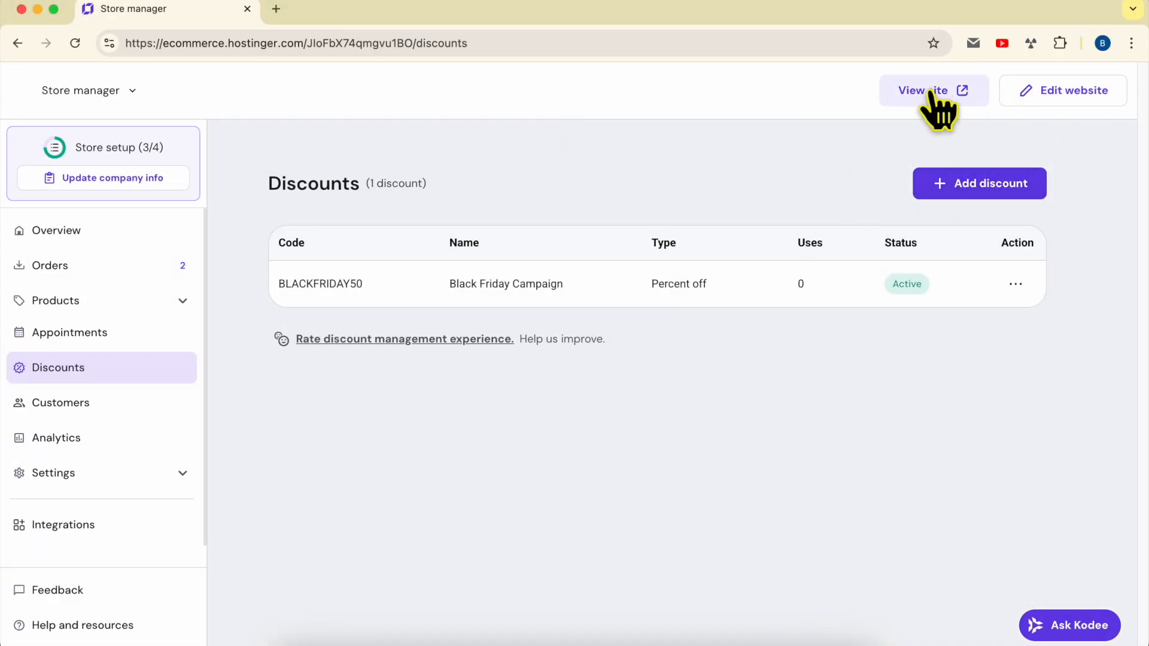
Step: From the store manager, open the live site and browse the products on its store page
left_click(930, 91)
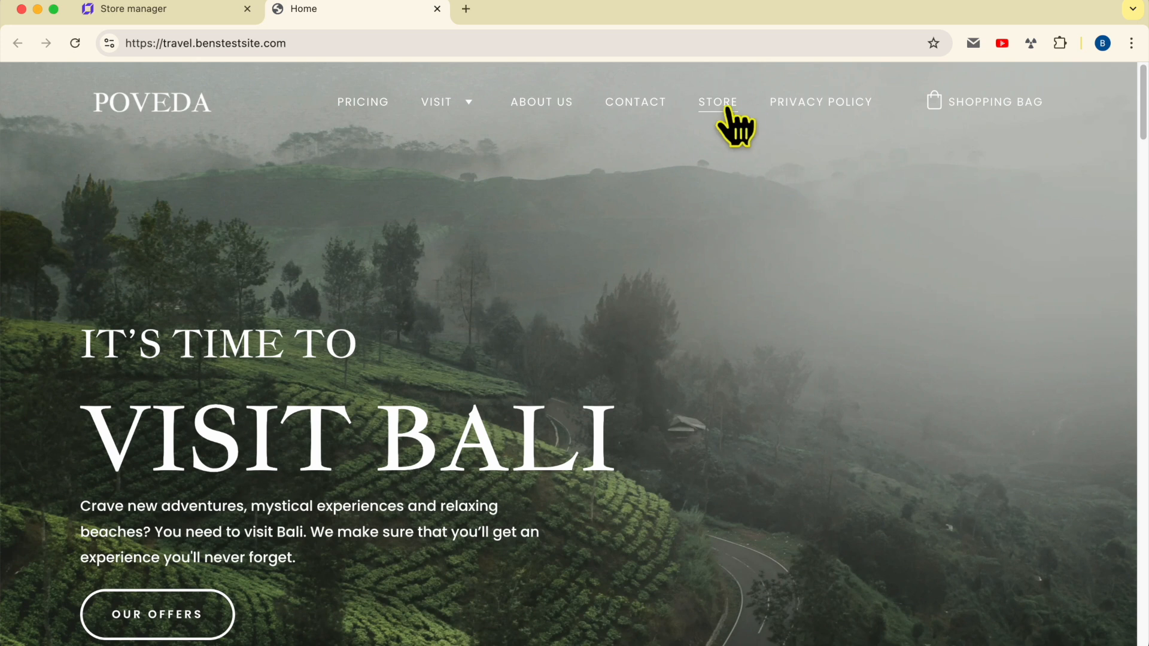
left_click(735, 108)
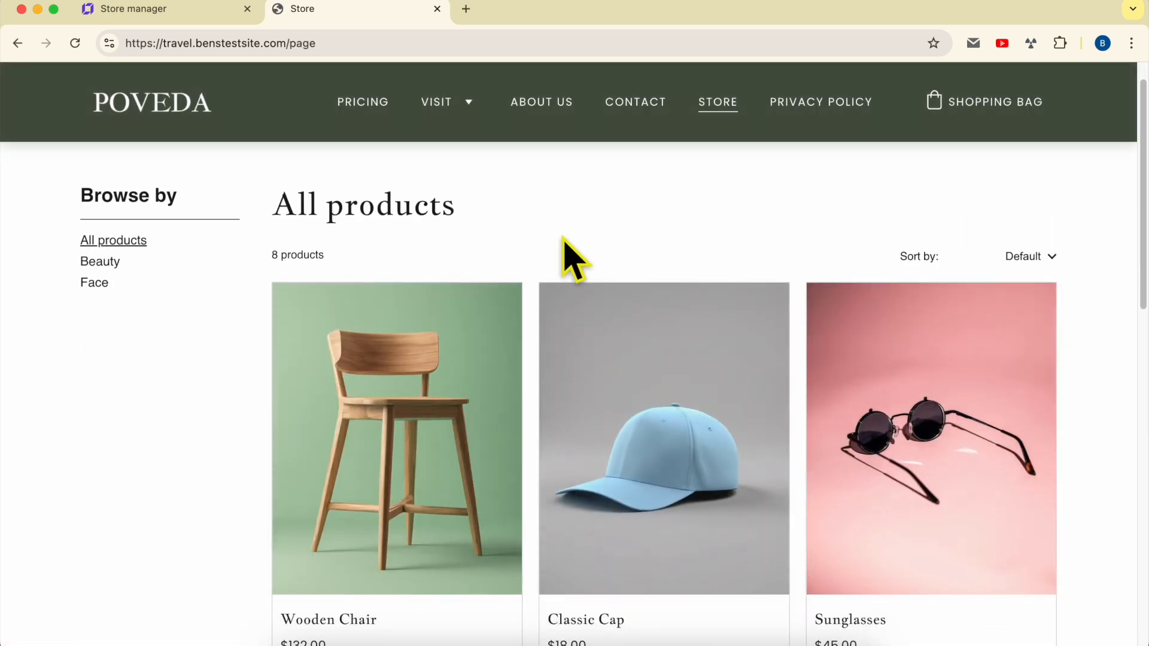
scroll(564, 237, "down", 4)
scroll(536, 301, "down", 1)
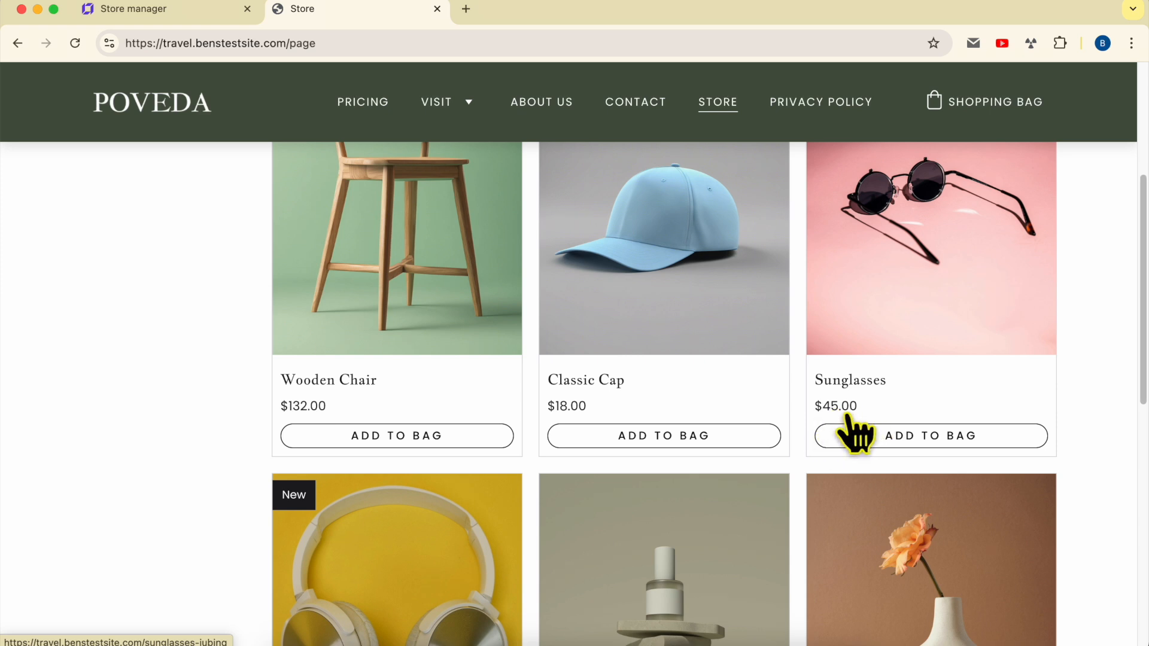
Step: Add the Sunglasses to the shopping bag and proceed to checkout to review the order form
left_click(952, 436)
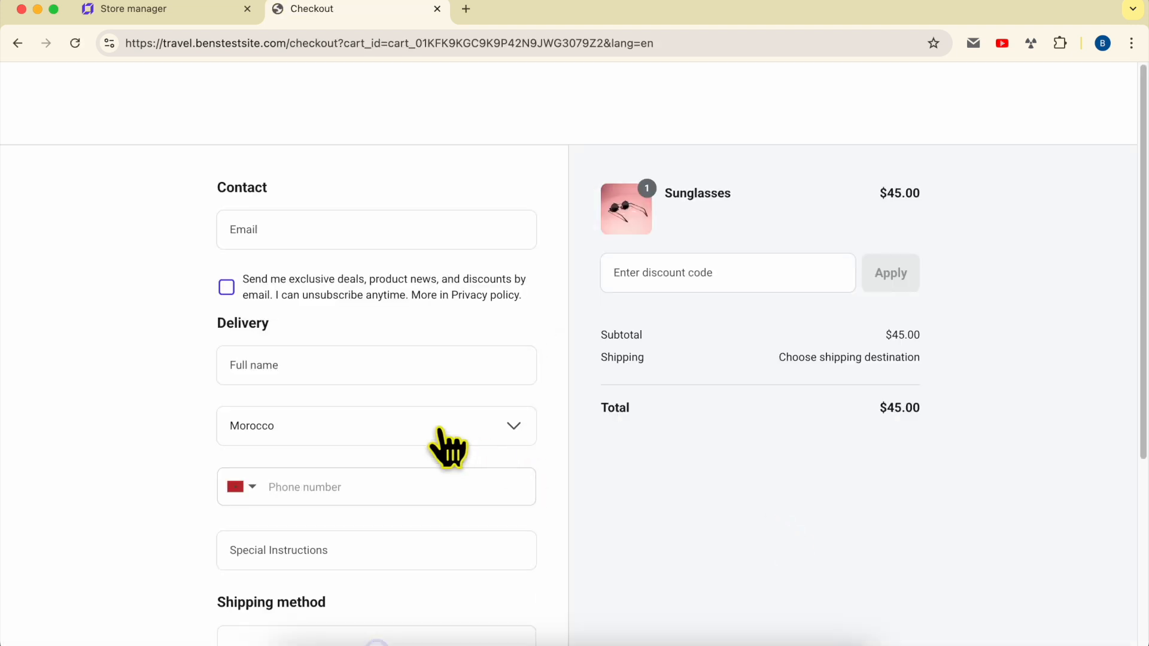
scroll(400, 460, "down", 2)
scroll(625, 239, "up", 2)
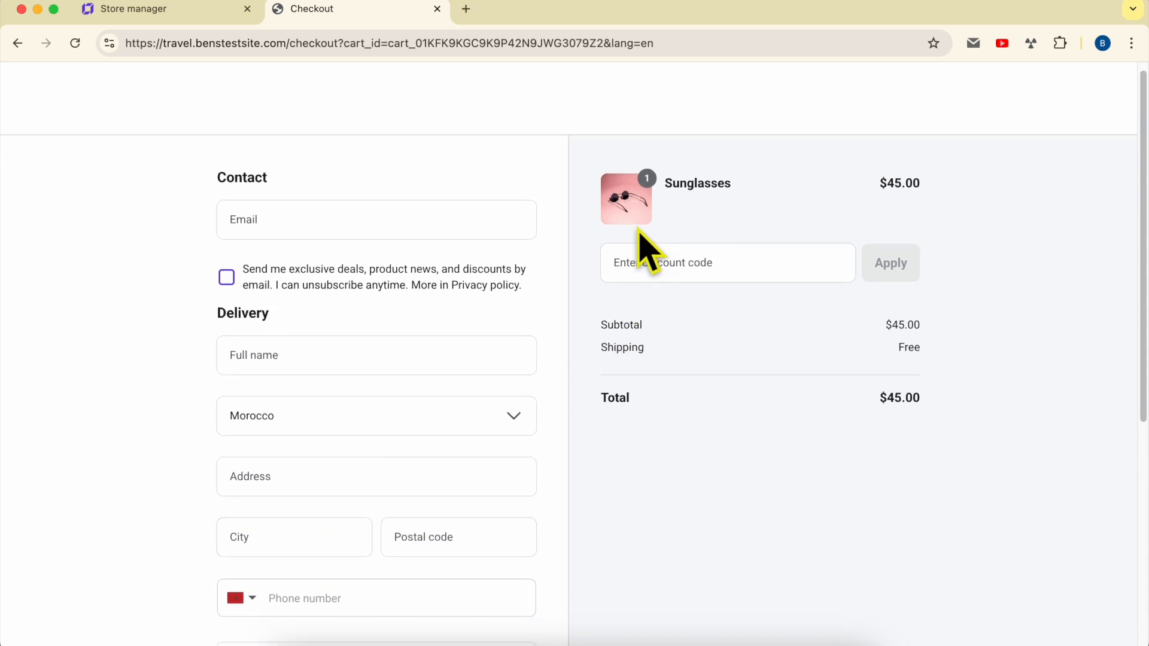
Step: Try to apply the discount code blackfriday50 to the single Sunglasses order and read the response beneath the code field
left_click(692, 266)
type("blackfriday50")
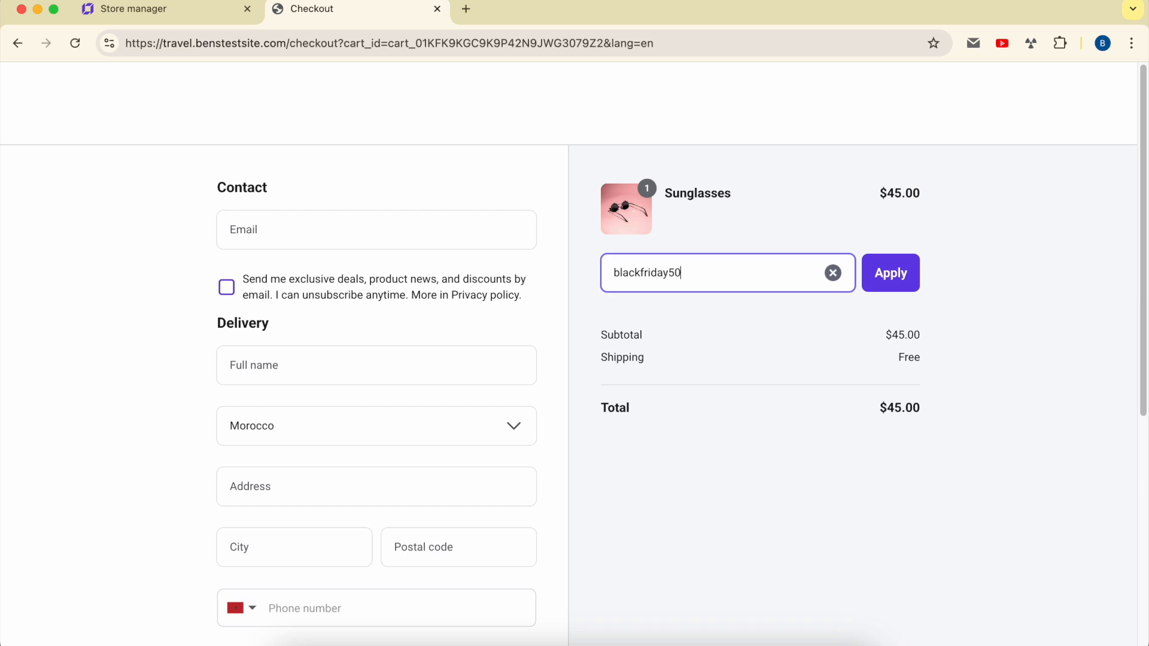
left_click(867, 282)
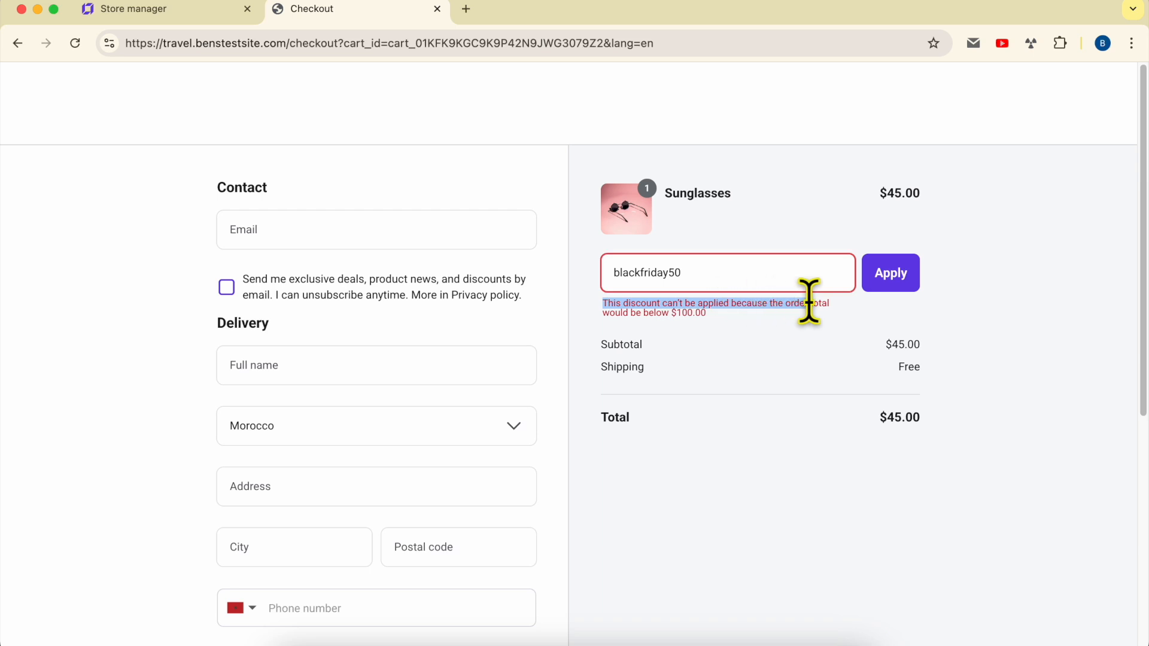
left_click_drag(837, 305, 668, 312)
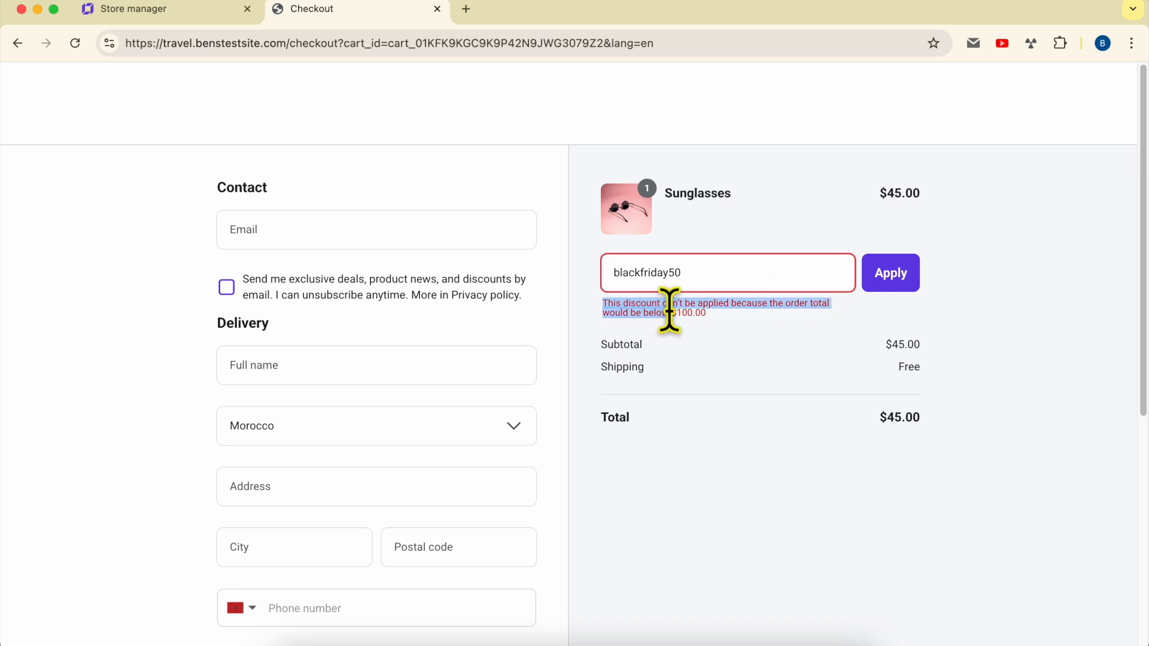
left_click(733, 335)
Step: In the store manager, open the Black Friday Campaign discount and check its minimum purchase condition
left_click(221, 13)
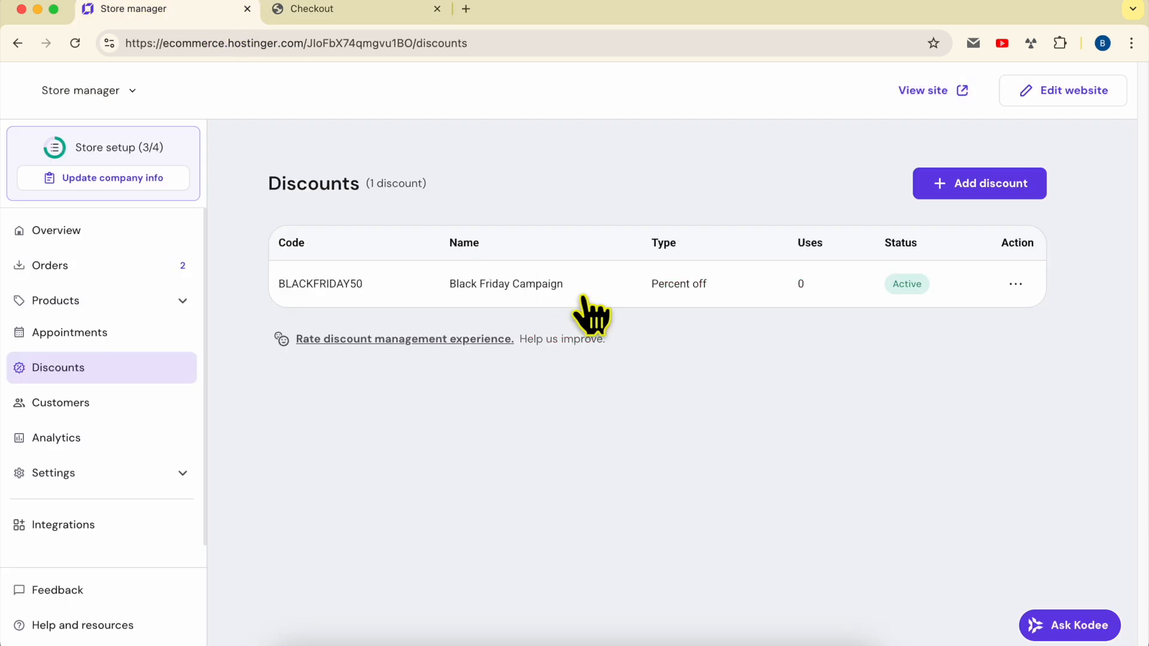
left_click(763, 285)
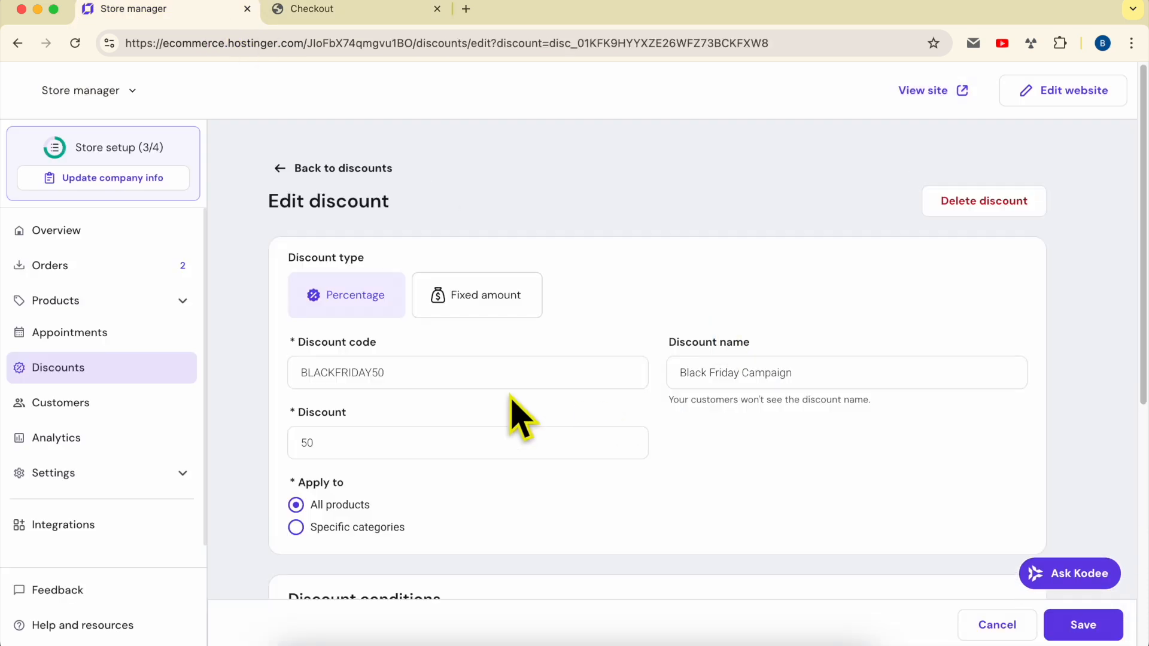
scroll(388, 434, "down", 5)
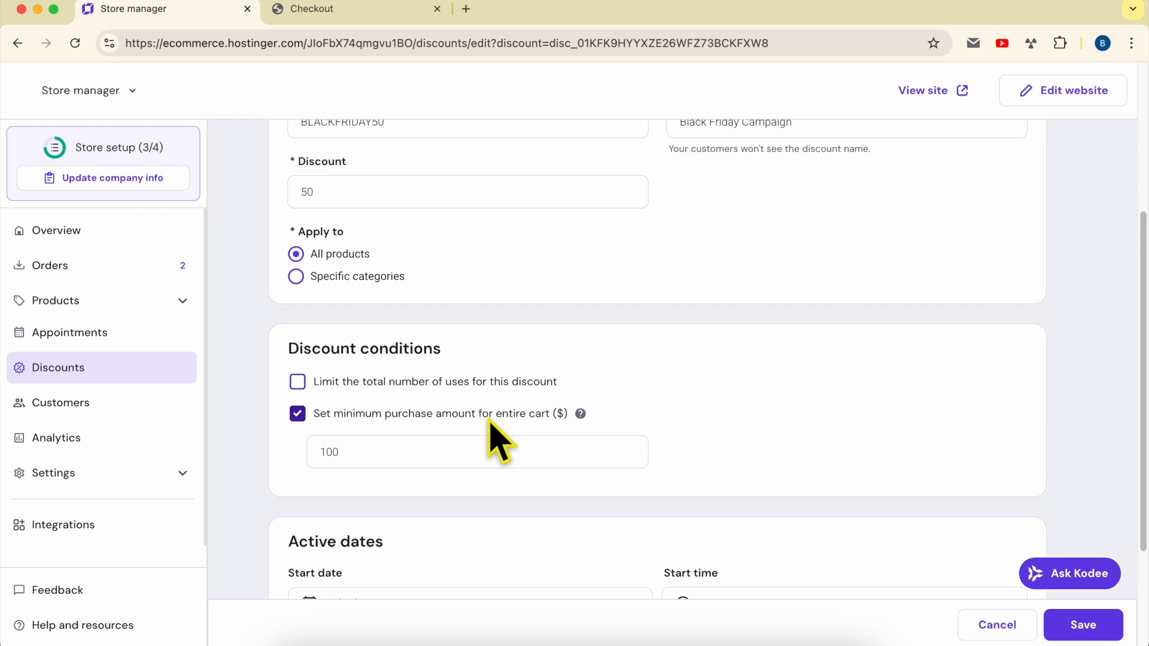
Step: Return from checkout to the store, raise the Sunglasses quantity in the shopping bag to 3, and proceed to checkout
left_click(392, 11)
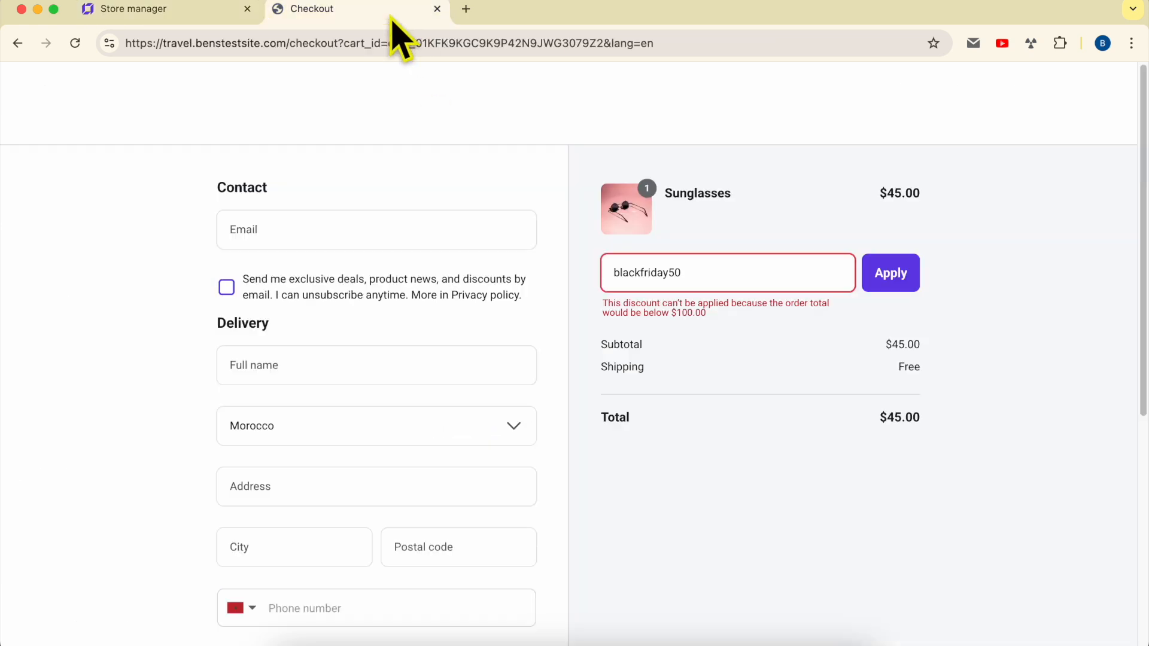
left_click(18, 44)
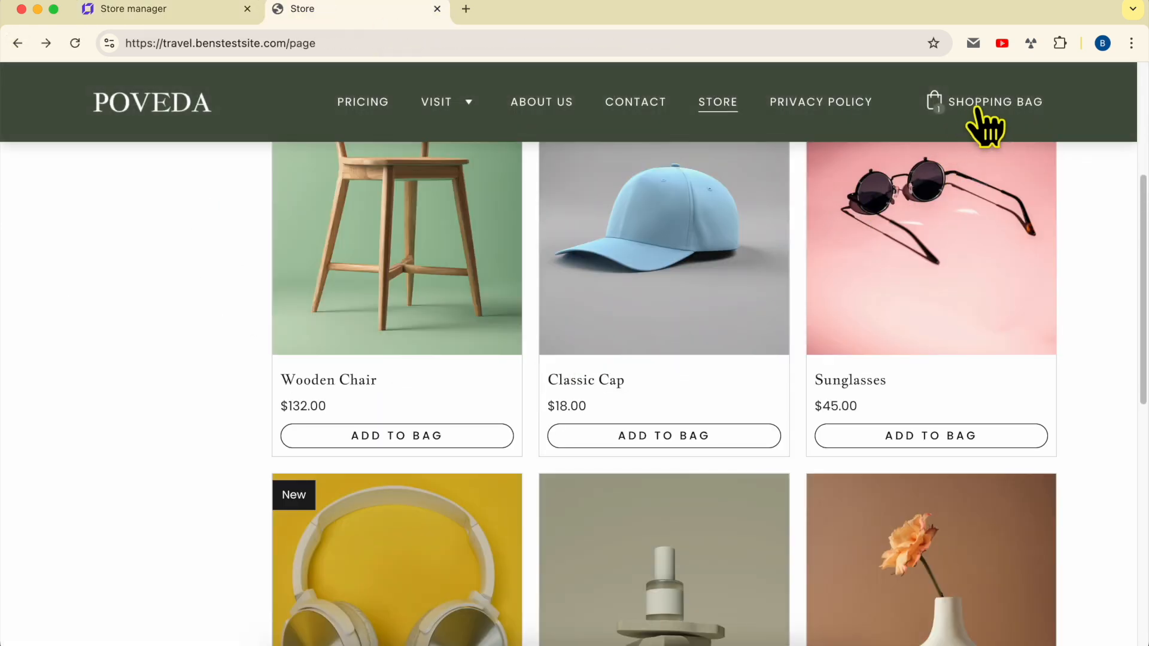
left_click(976, 106)
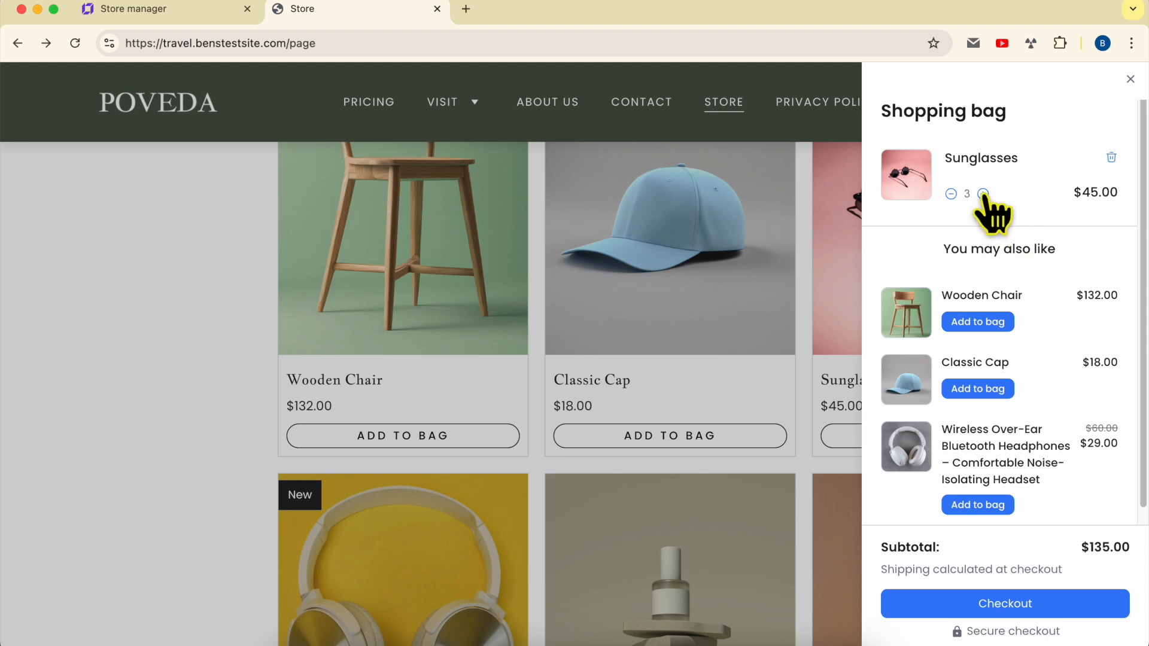
left_click_drag(1096, 547, 1130, 547)
left_click(1136, 546)
double_click(1127, 546)
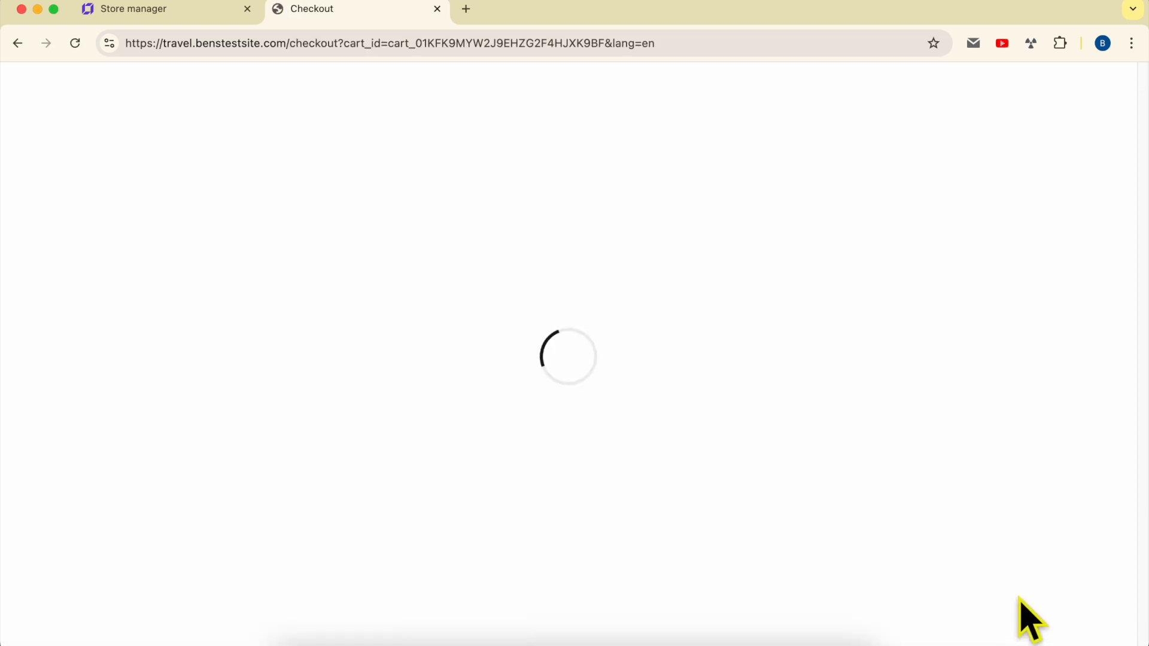
Step: Apply the discount code blackfriday50 to the three-Sunglasses order and check the deducted amount and total
left_click(681, 273)
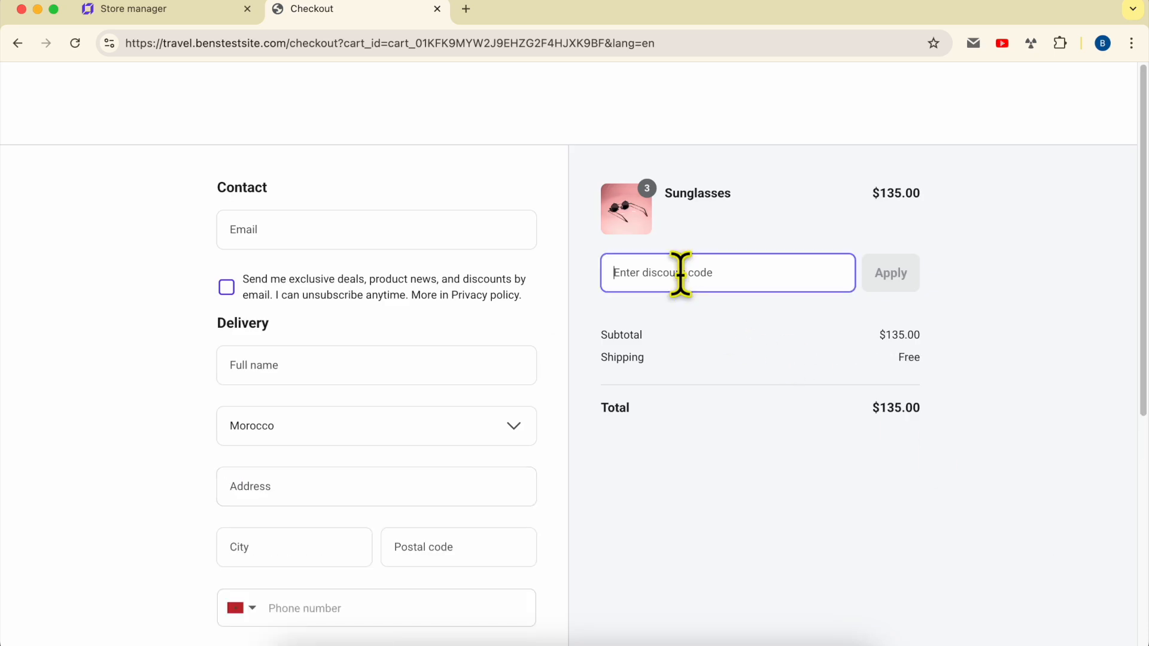
type("blackfriday50")
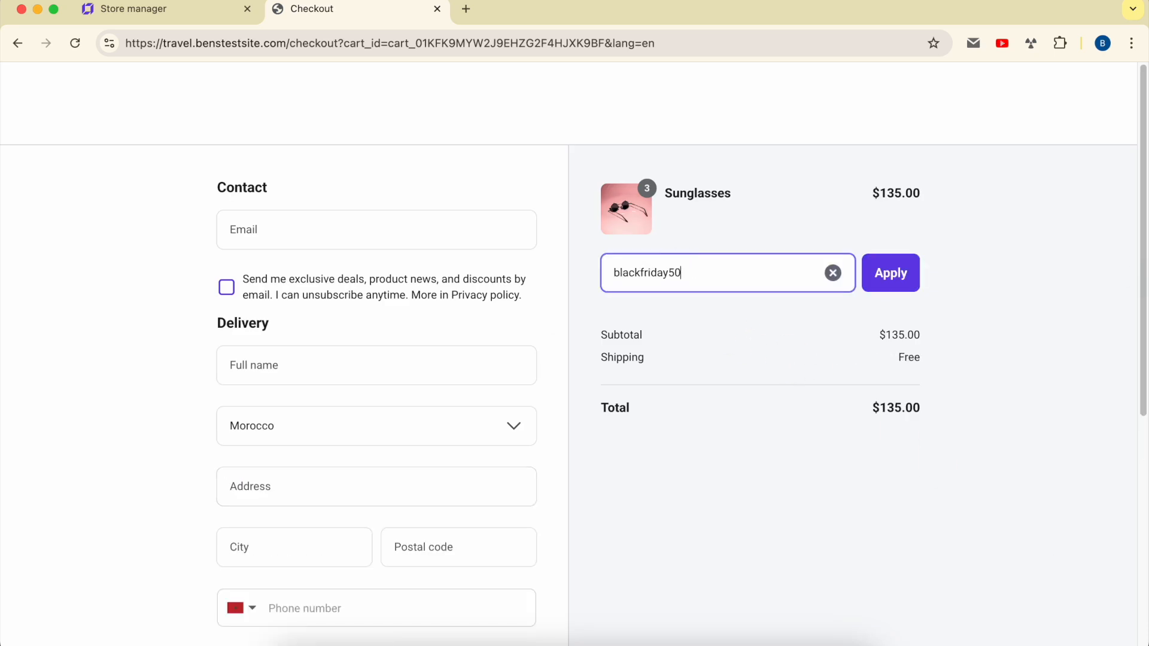
left_click(891, 276)
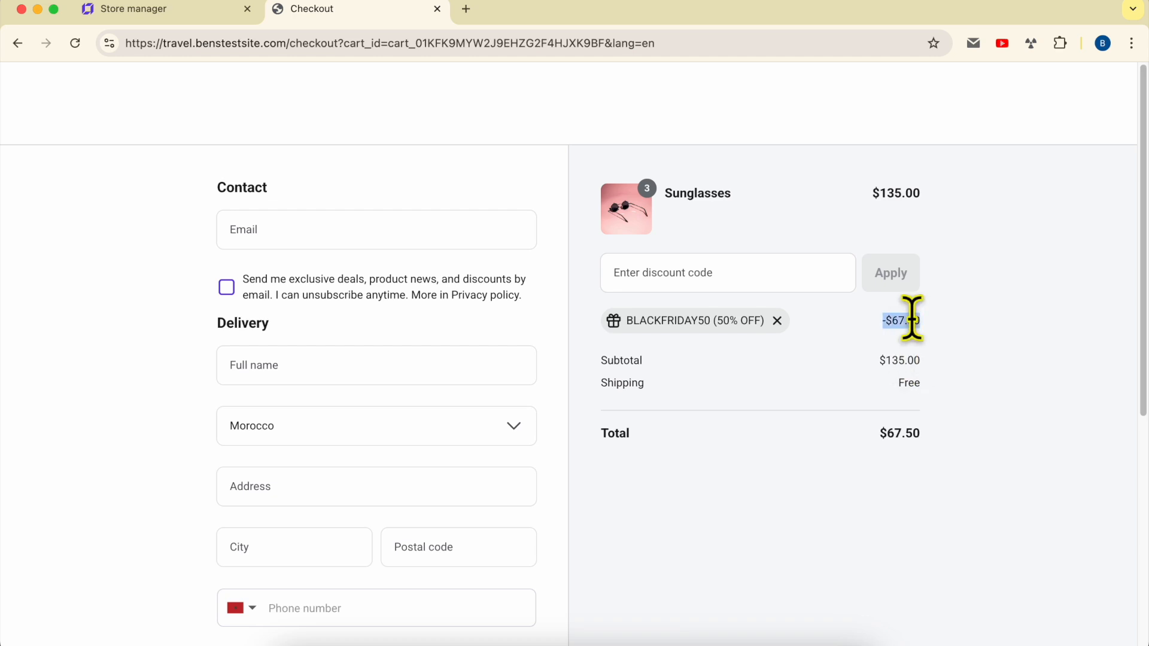
double_click(902, 426)
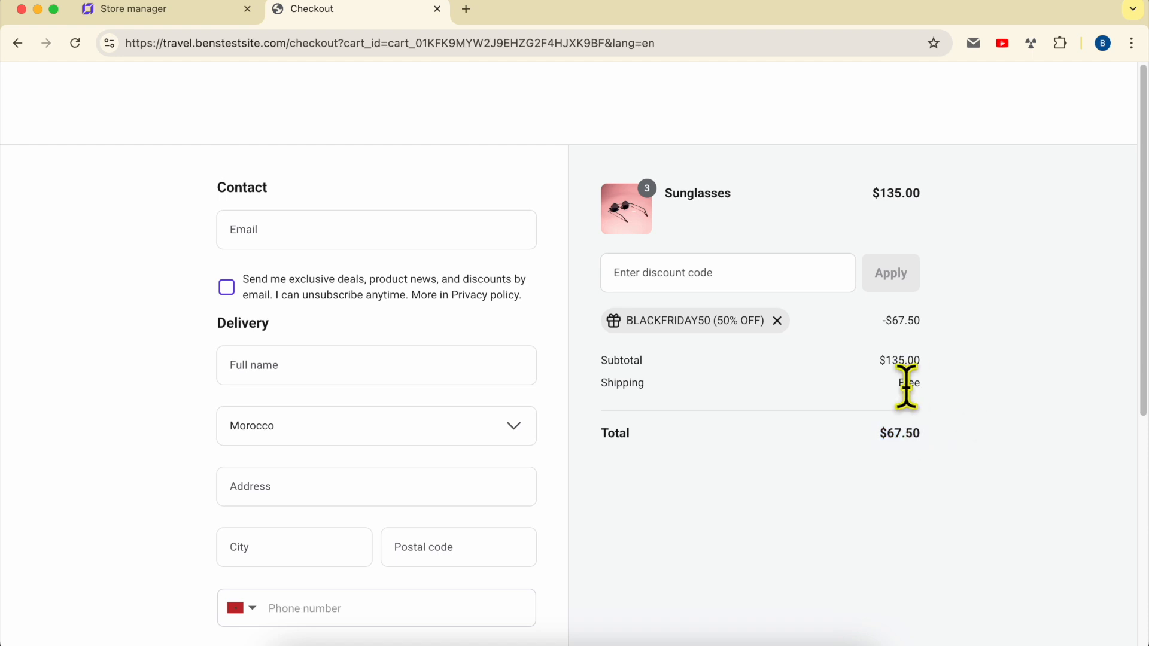
Step: Leave the live store page and open the website for editing from the store manager
scroll(907, 389, "down", 1)
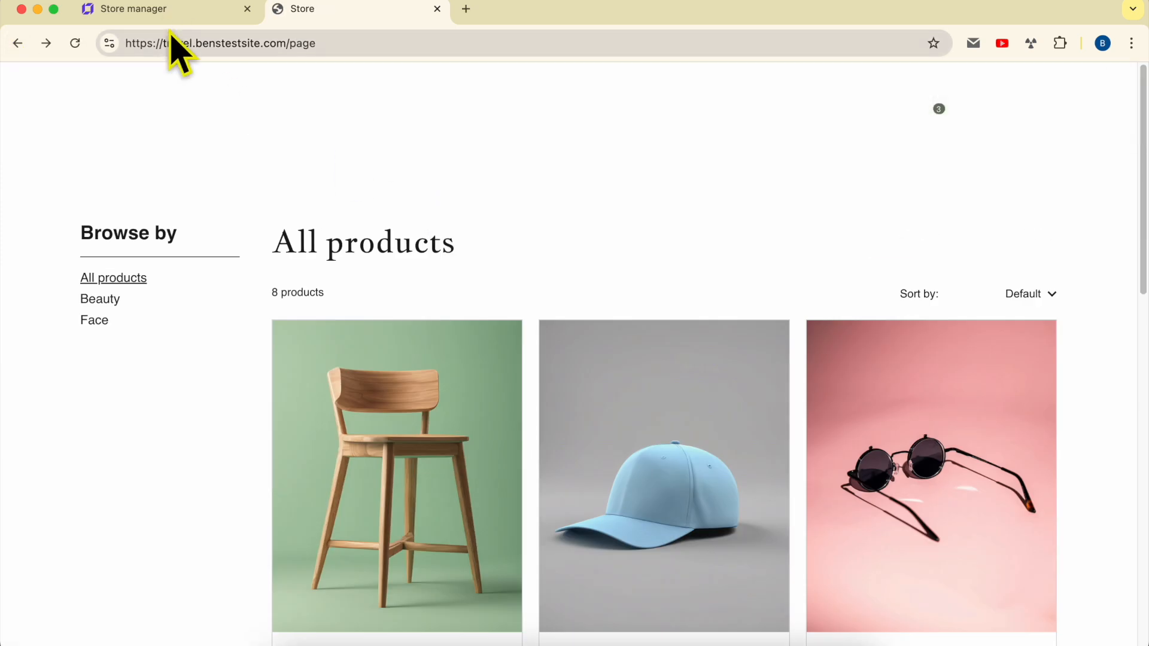
scroll(270, 119, "down", 4)
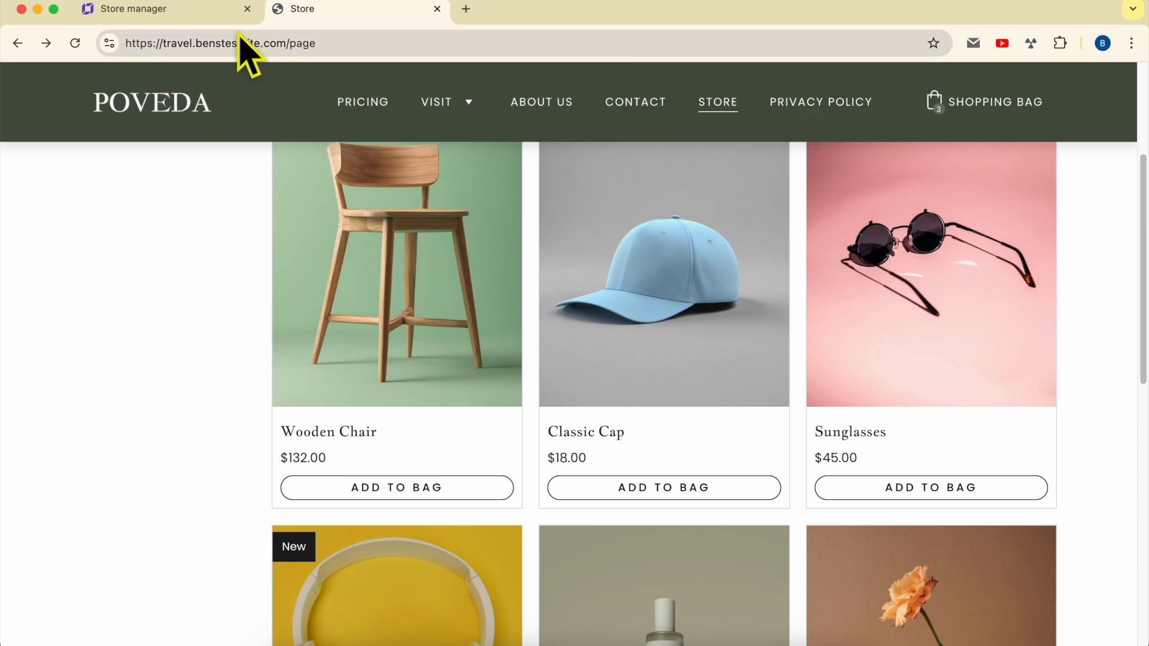
left_click(204, 19)
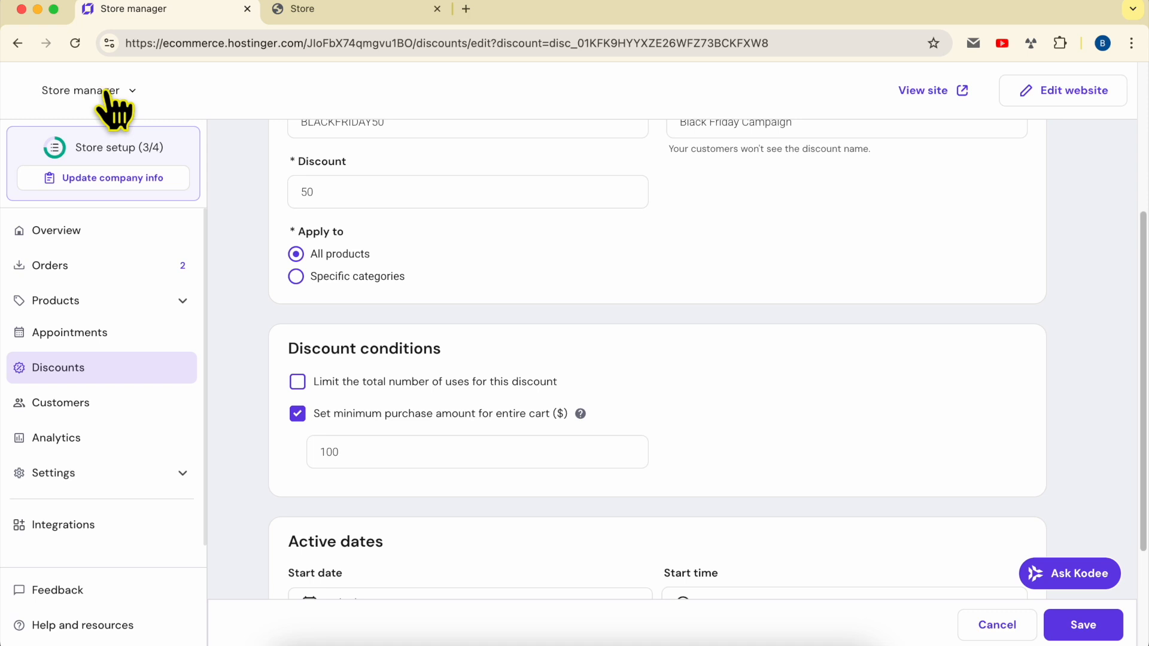
left_click(106, 94)
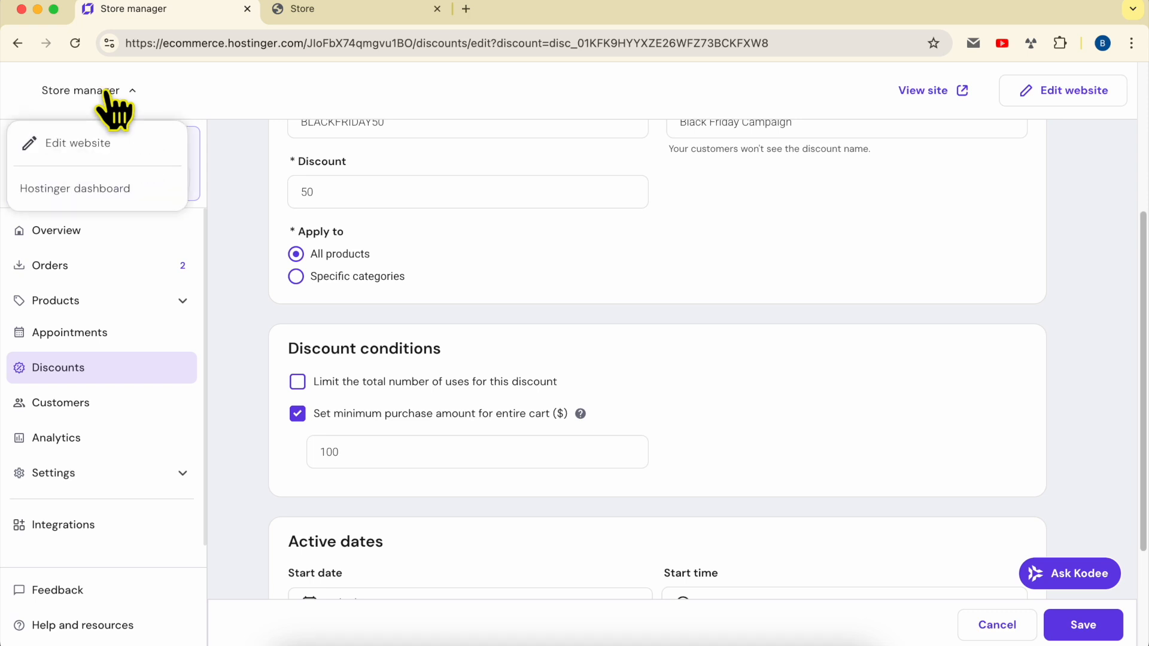
left_click(89, 144)
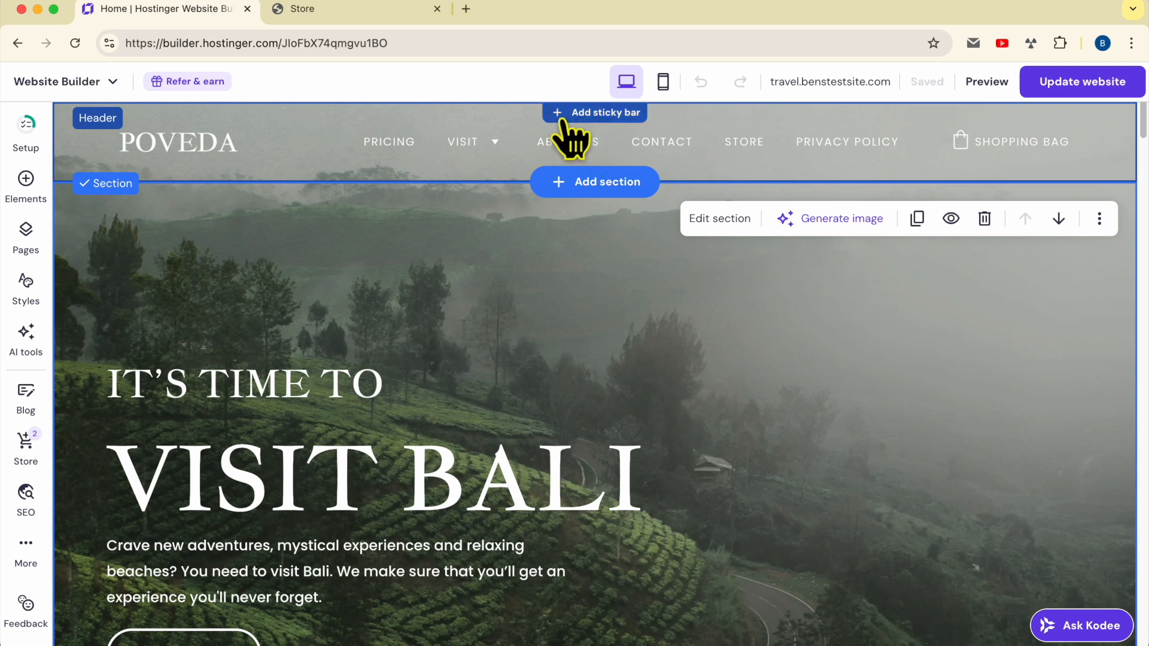
Step: Add a sticky bar above the site header and select its placeholder promotional text
left_click(616, 114)
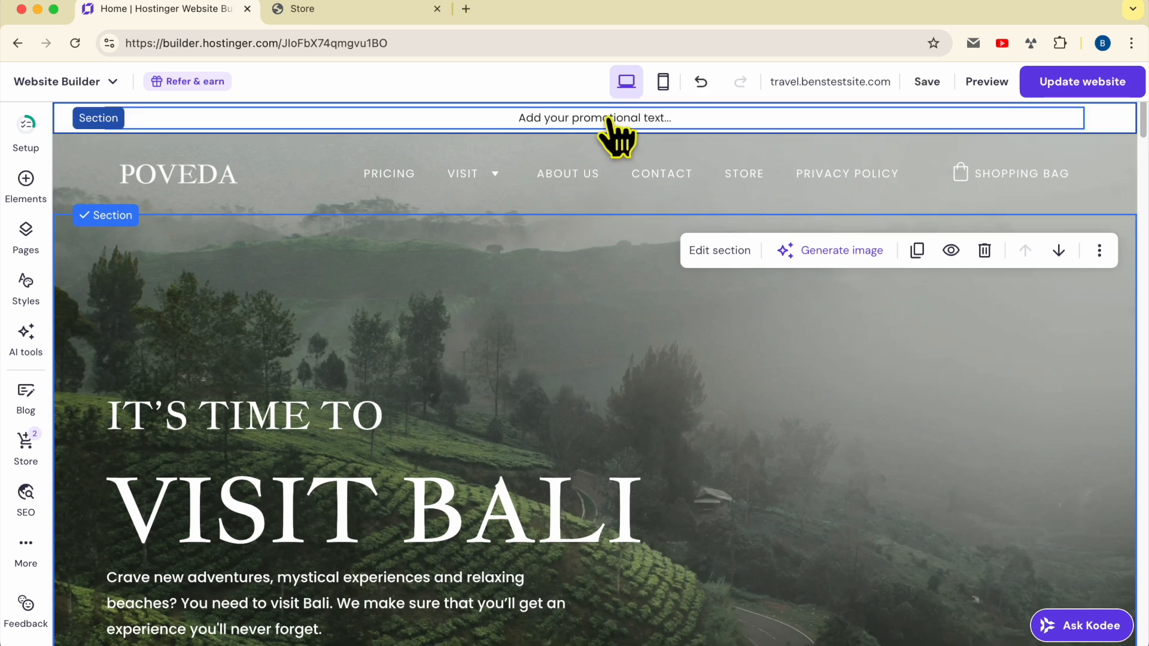
left_click(544, 123)
left_click(542, 115)
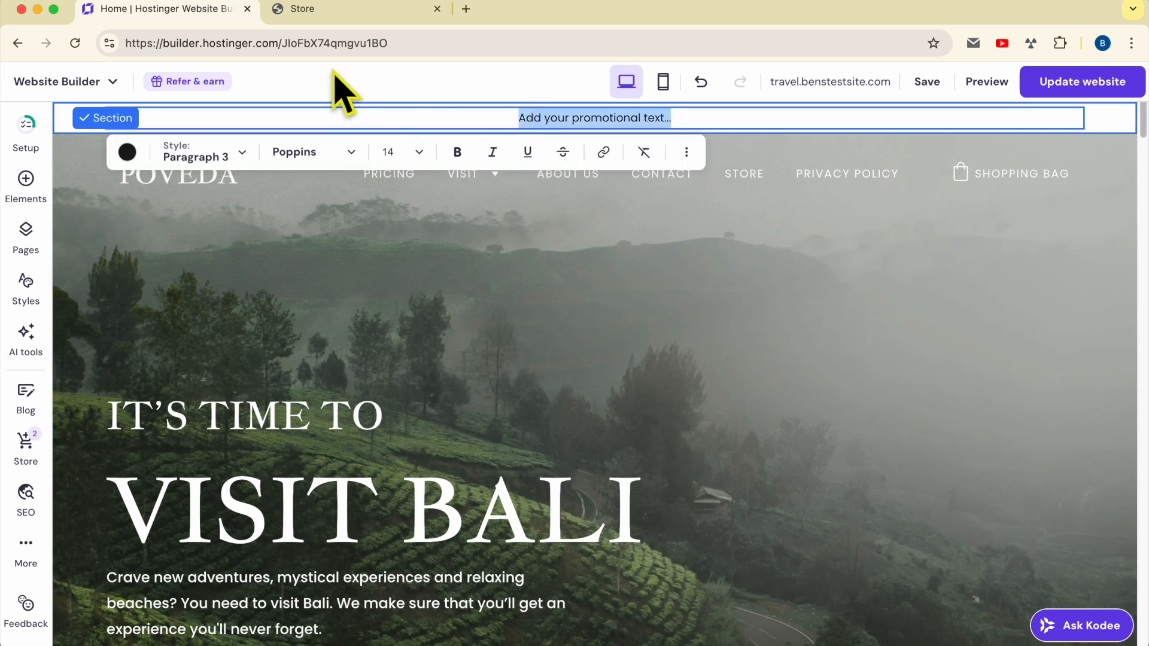
Step: Switch to ChatGPT and request promotional bar copies for a discount code of 50 per cent for orders above 100 usd
left_click(296, 45)
type("chatgpt.com")
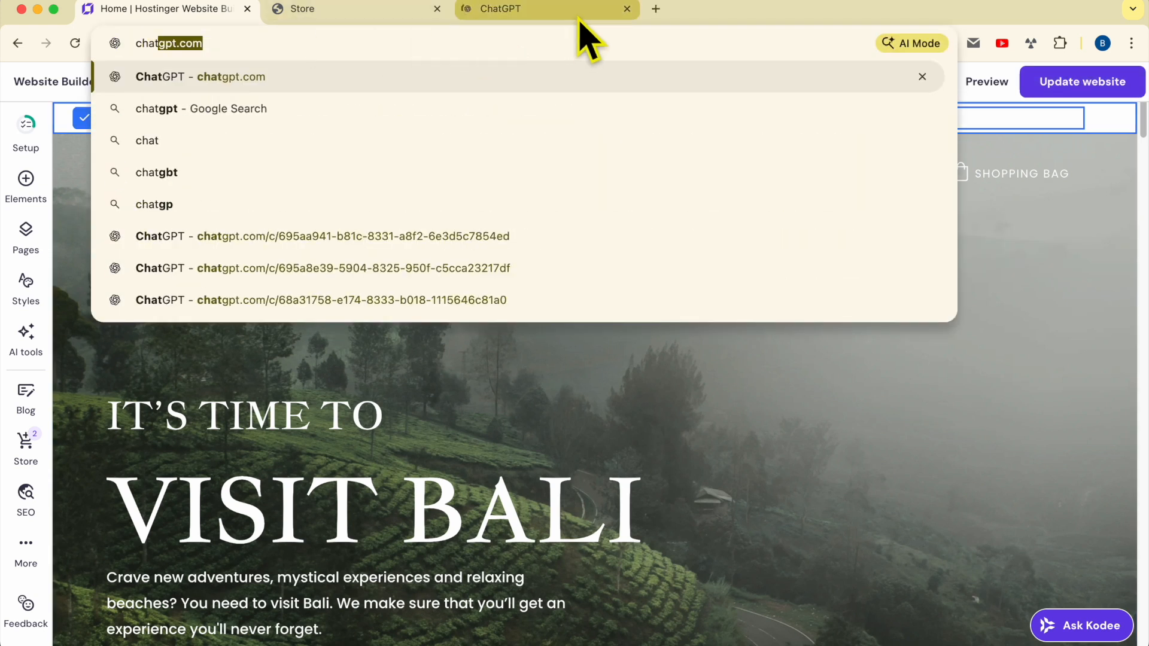
left_click(575, 13)
type("giv")
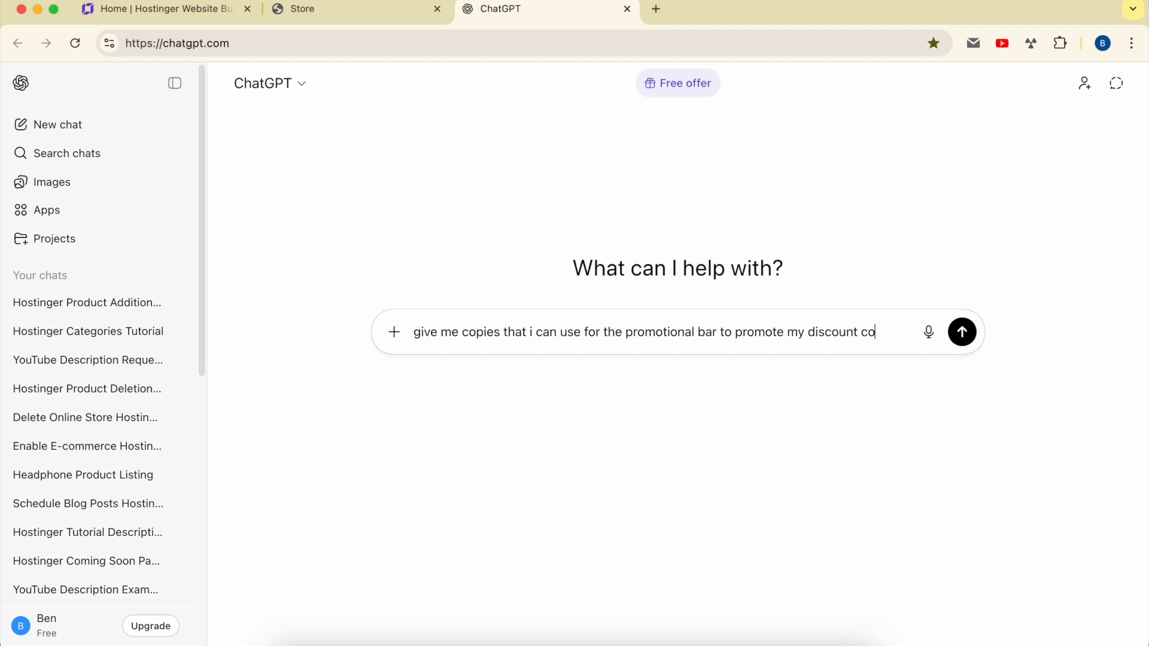
type("50 per cent")
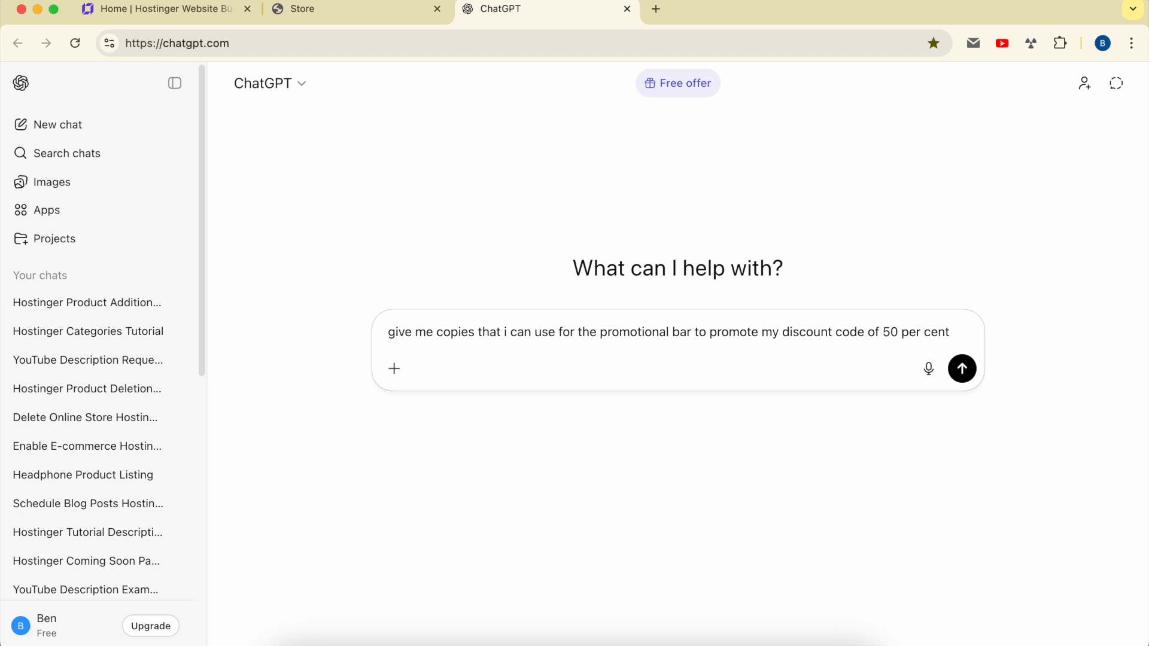
type(" for orders above 100 usd")
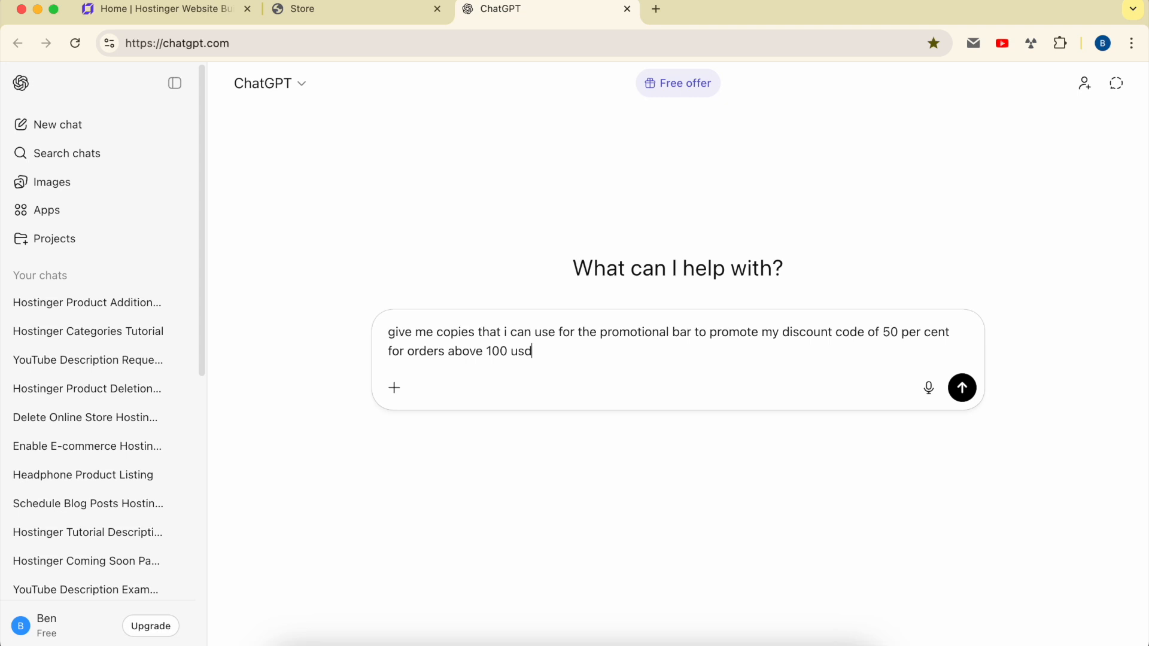
key("Return")
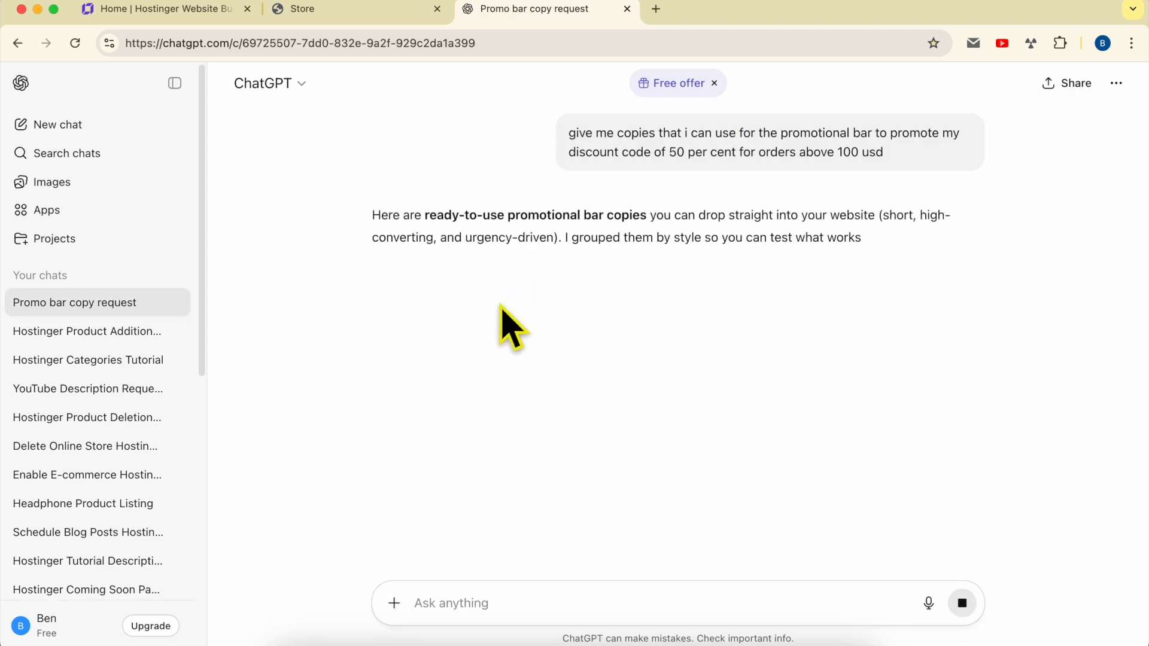
Step: Read the first suggested copies and tell ChatGPT that the discount code is "BlackFriday50"
left_click_drag(398, 331, 659, 329)
left_click(752, 334)
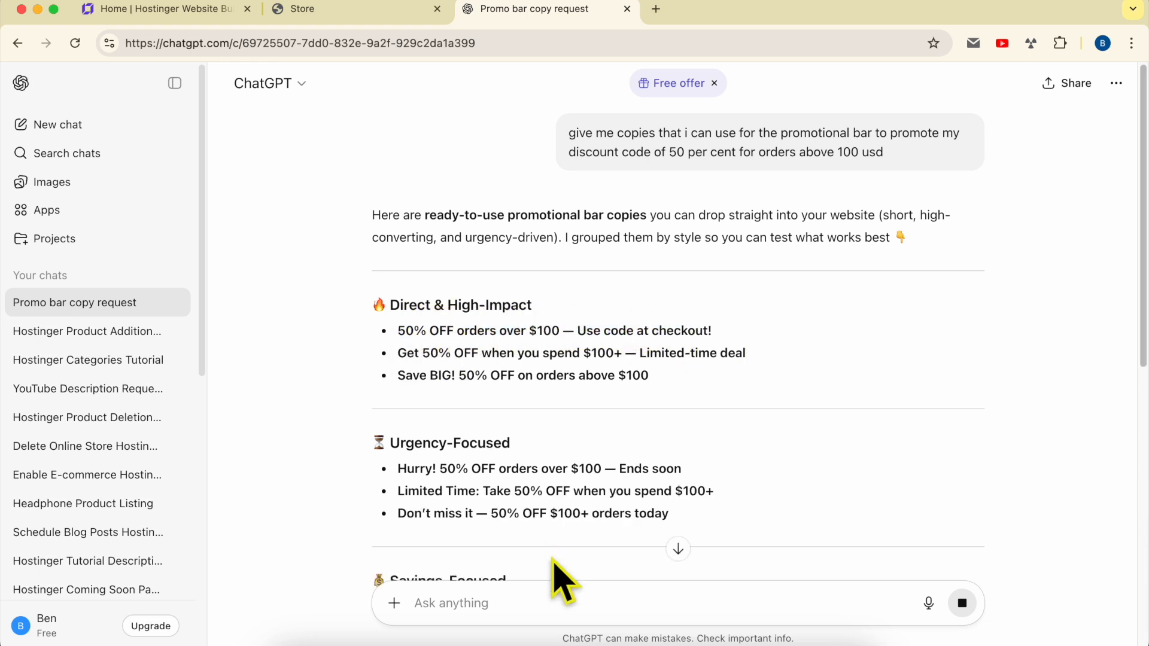
left_click(539, 596)
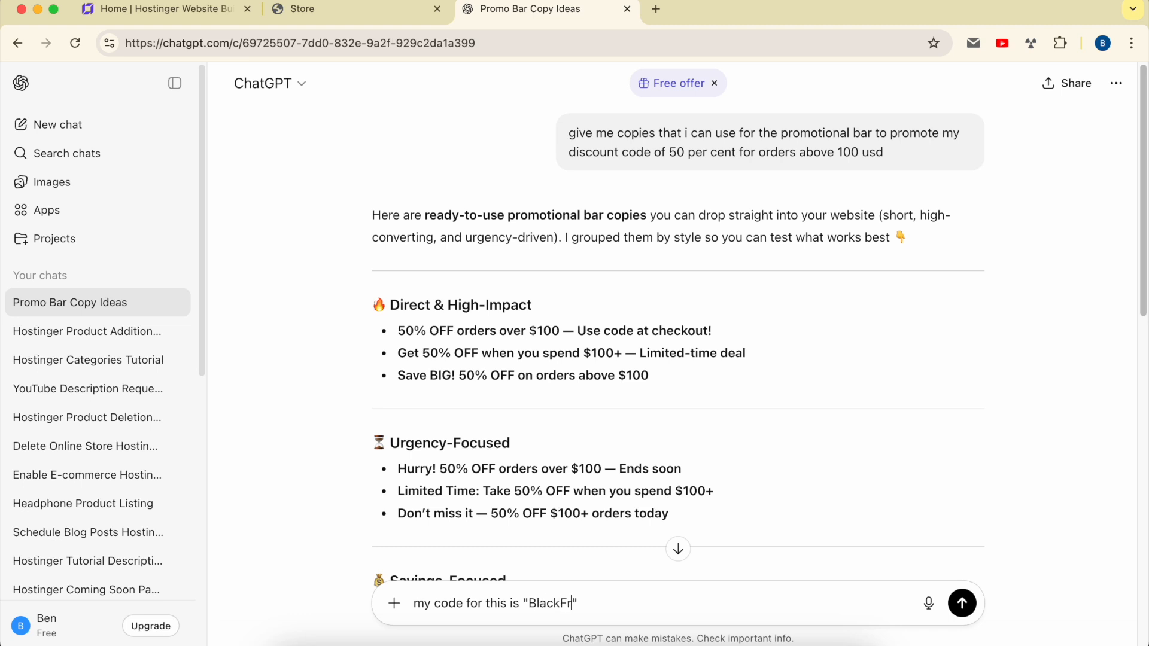
key("Return")
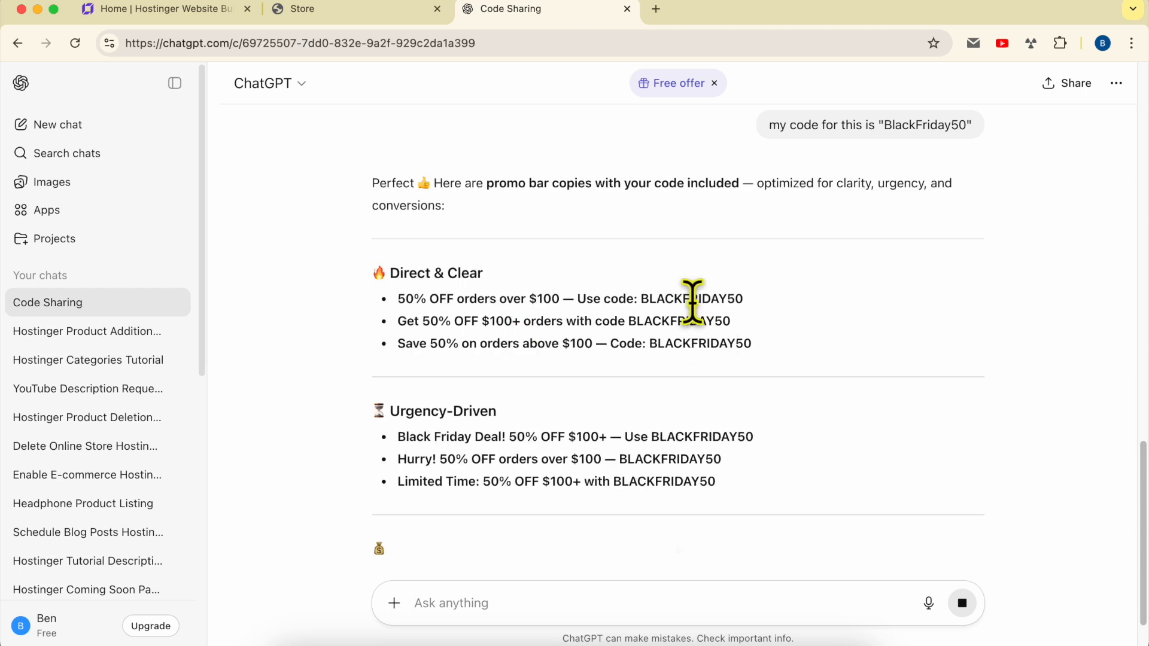
Step: Examine the promotional bar copies that include the discount code, from Direct & Clear through Extra-Converting Variations
left_click_drag(398, 346, 748, 342)
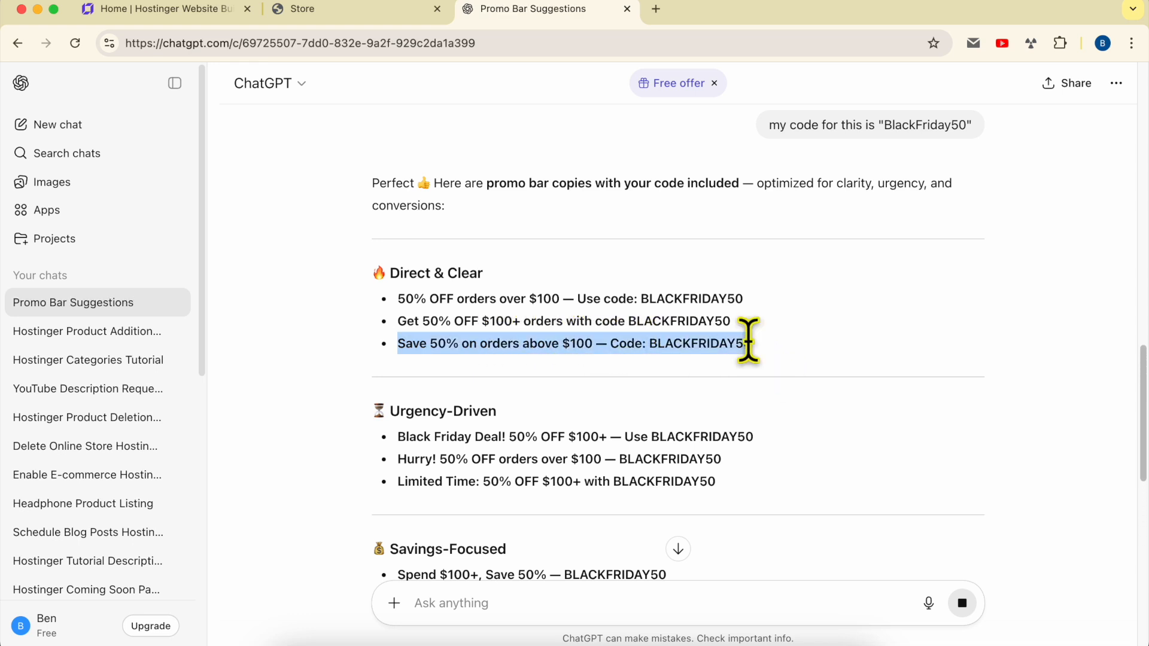
left_click(760, 354)
scroll(665, 368, "down", 1)
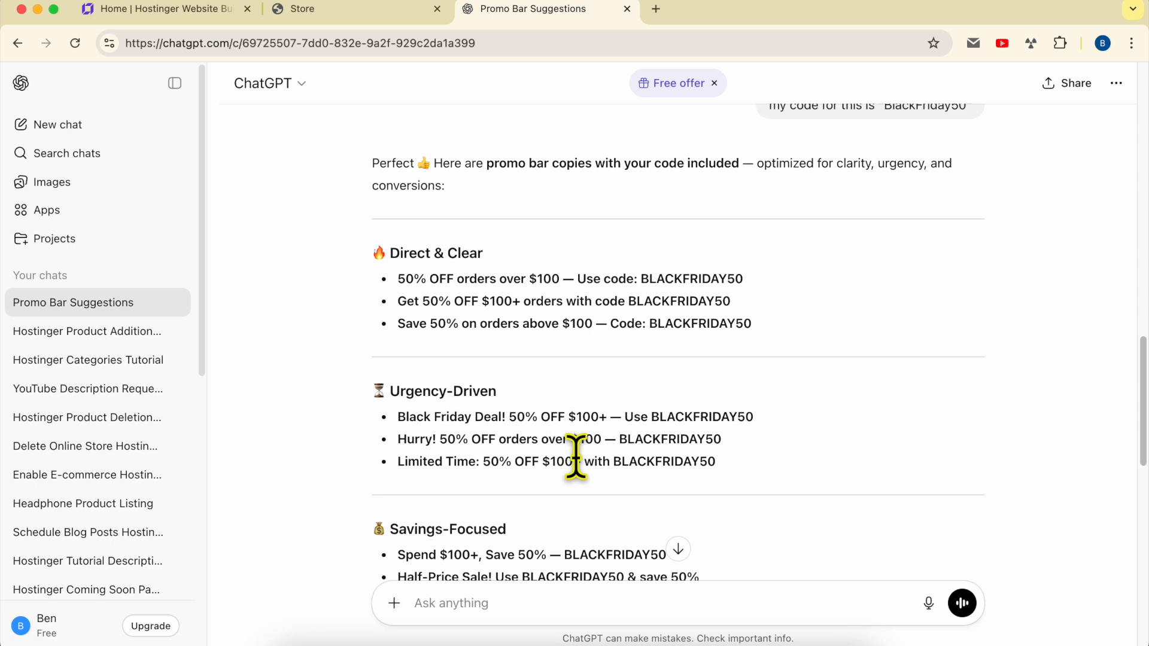
scroll(598, 461, "down", 4)
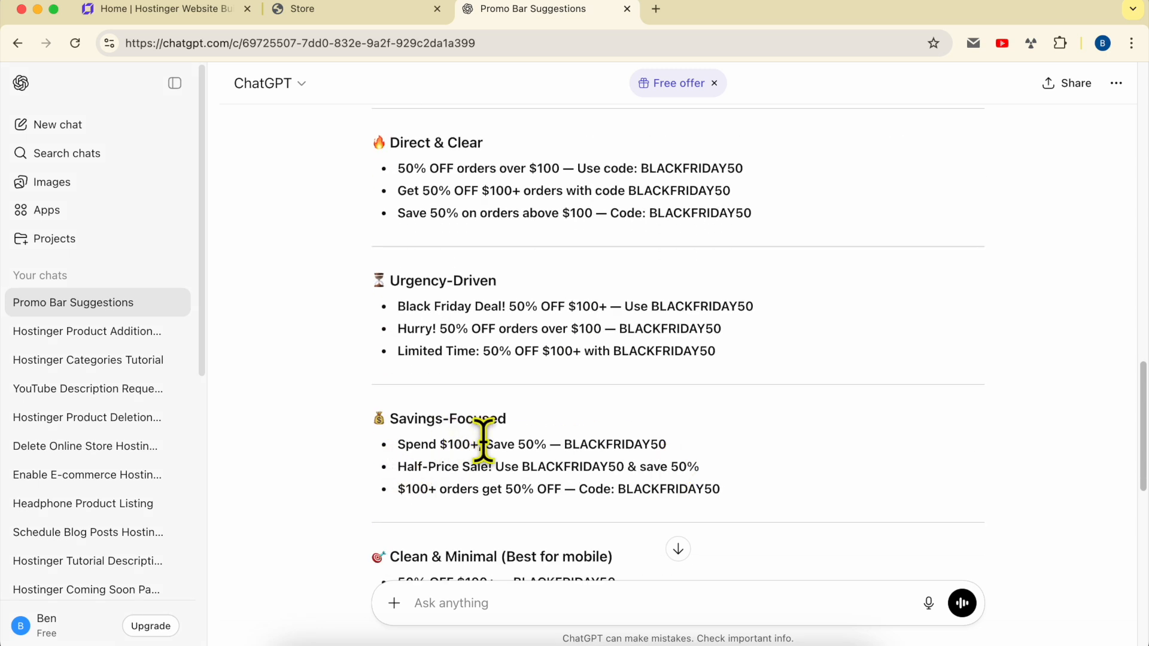
scroll(709, 463, "down", 5)
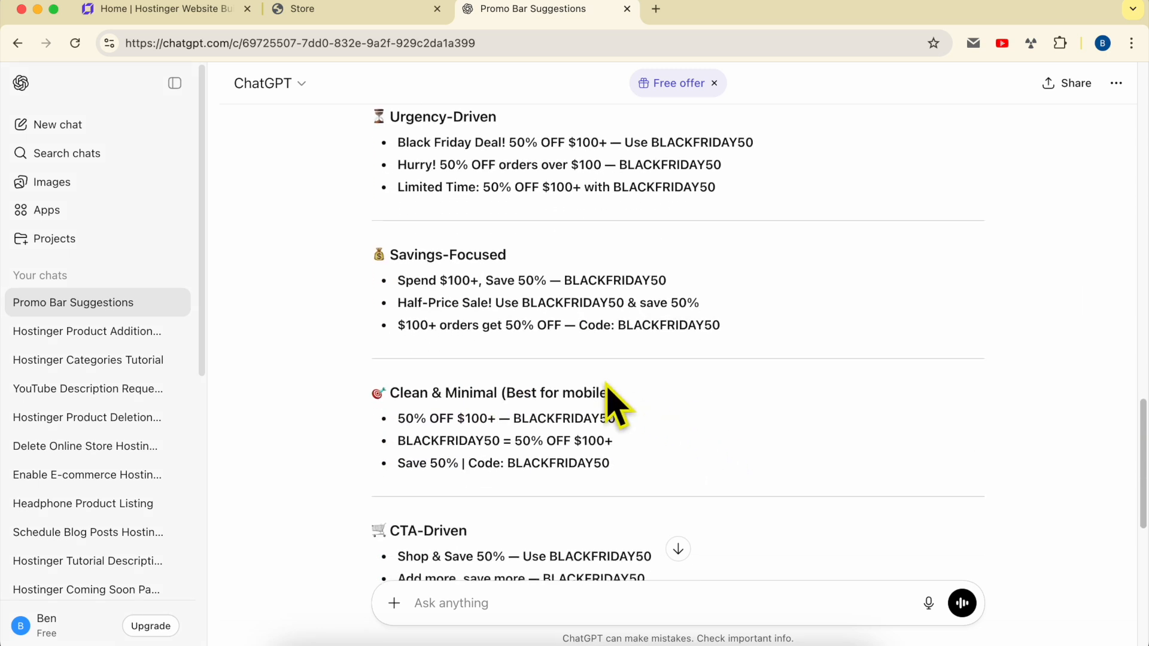
scroll(672, 403, "down", 3)
scroll(652, 379, "down", 1)
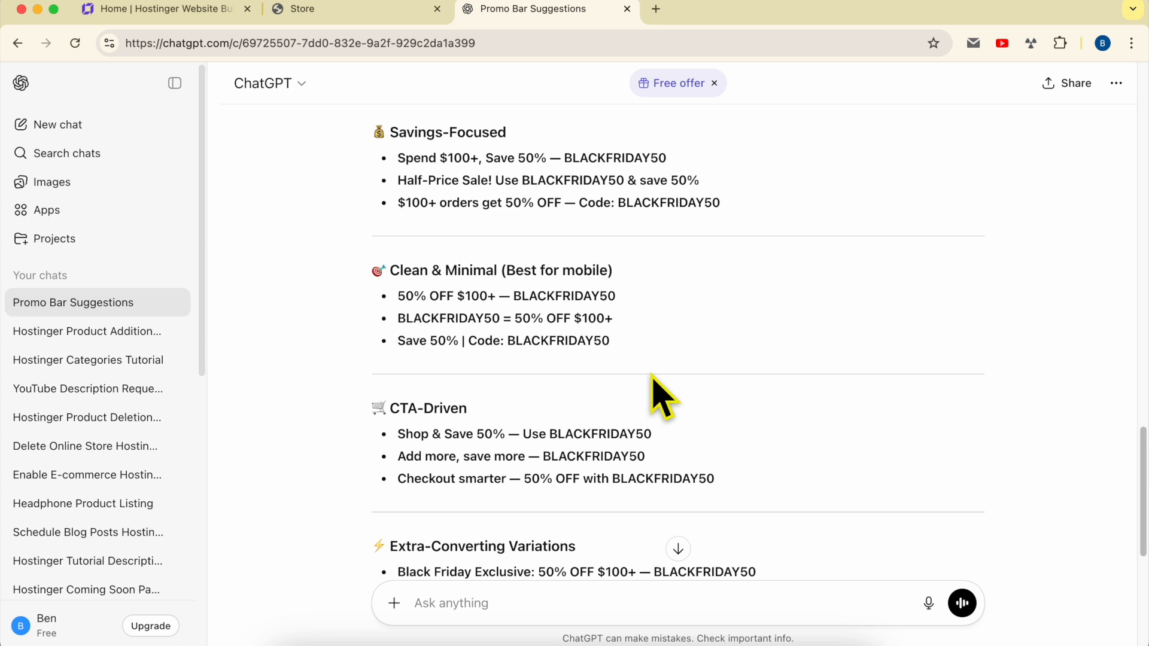
scroll(651, 377, "up", 13)
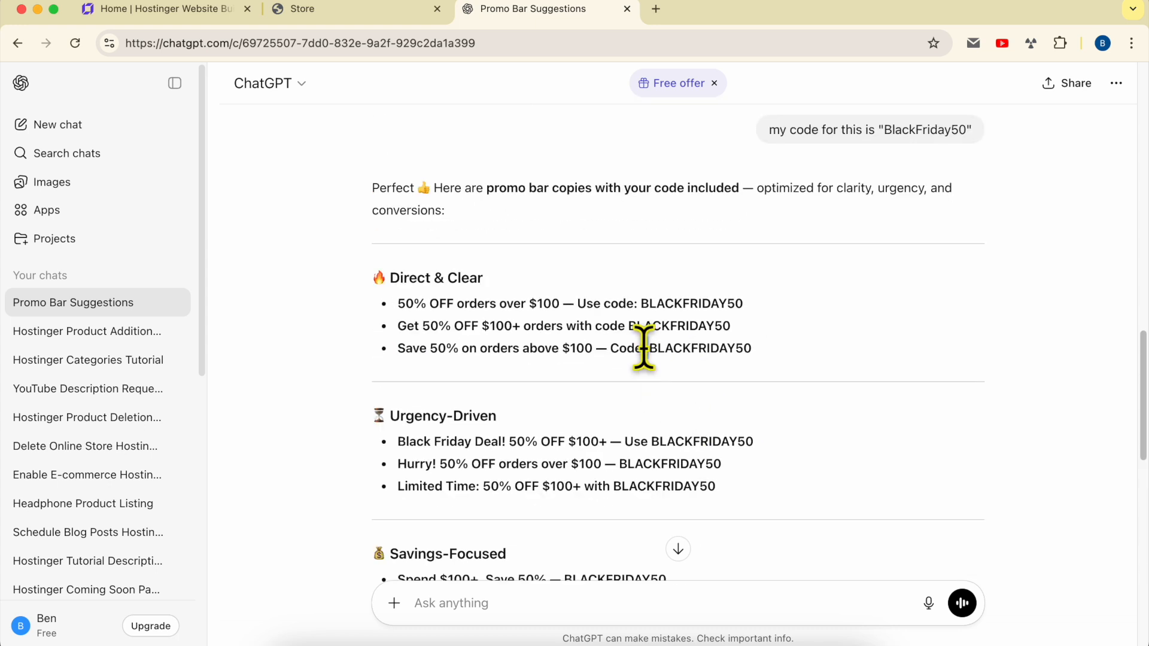
Step: Copy the line "Save 50% on orders above $100 — Code: BLACKFRIDAY50" from ChatGPT and switch back to the Hostinger Website Builder
triple_click(640, 347)
right_click(649, 350)
left_click(657, 379)
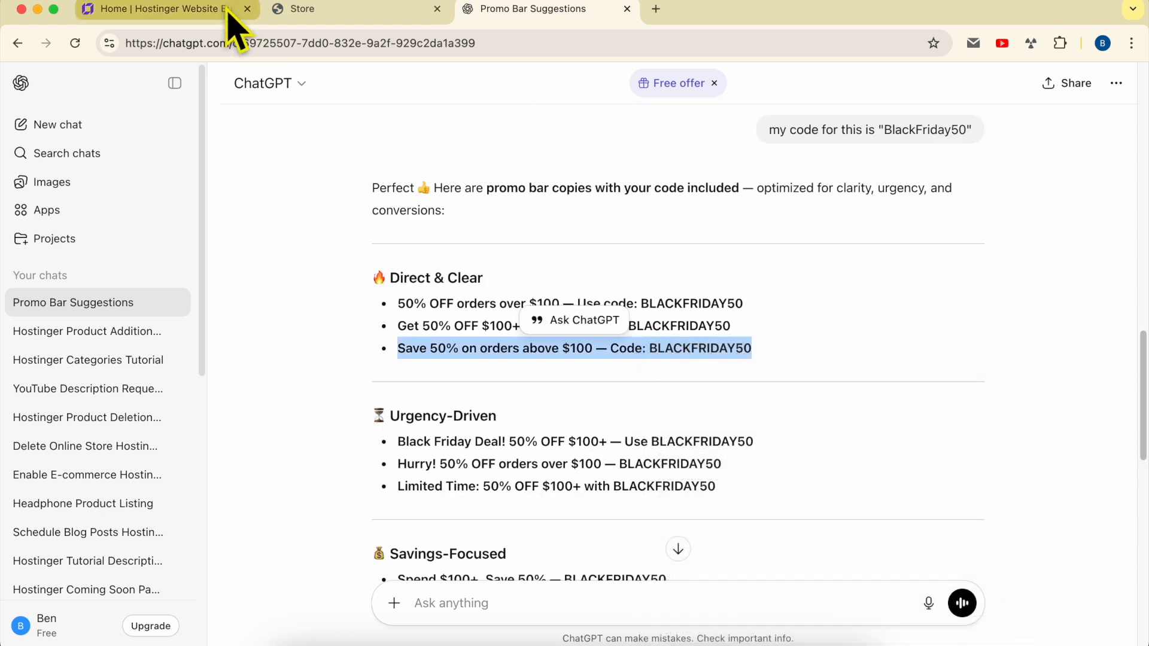
left_click(279, 10)
left_click(187, 9)
Step: Try to replace the sticky bar's placeholder with the copied formatted promo line and underline the code BLACKFRIDAY50
left_click(538, 116)
key("super+a")
key("super+v")
triple_click(571, 118)
left_click(622, 118)
left_click_drag(659, 117, 815, 114)
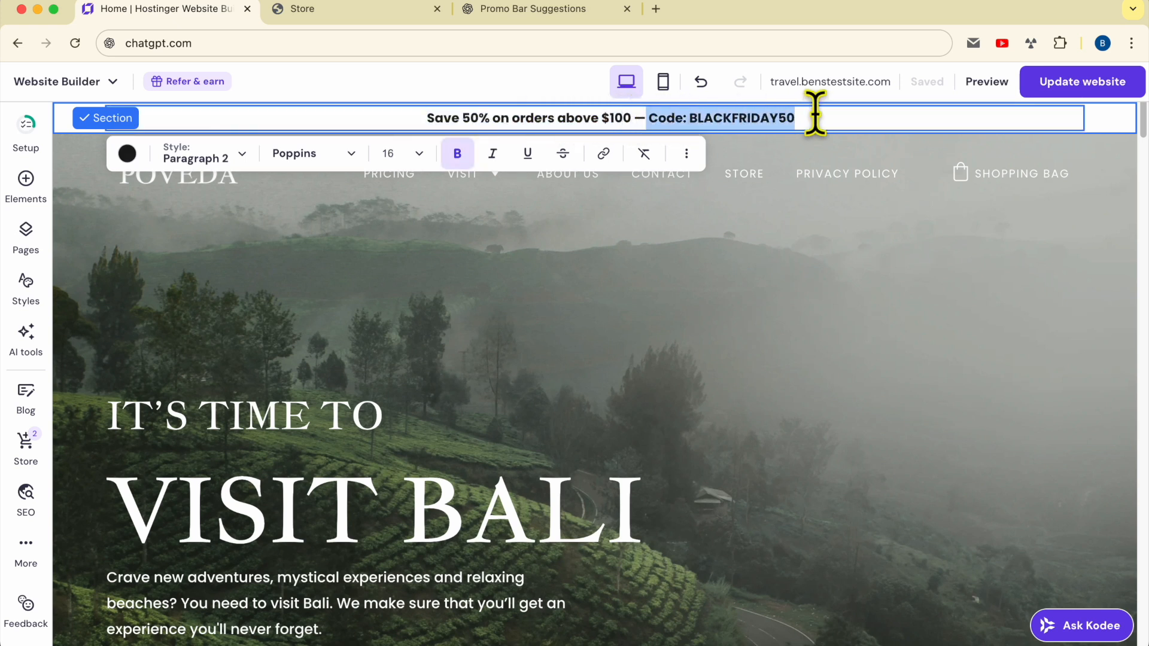
double_click(770, 117)
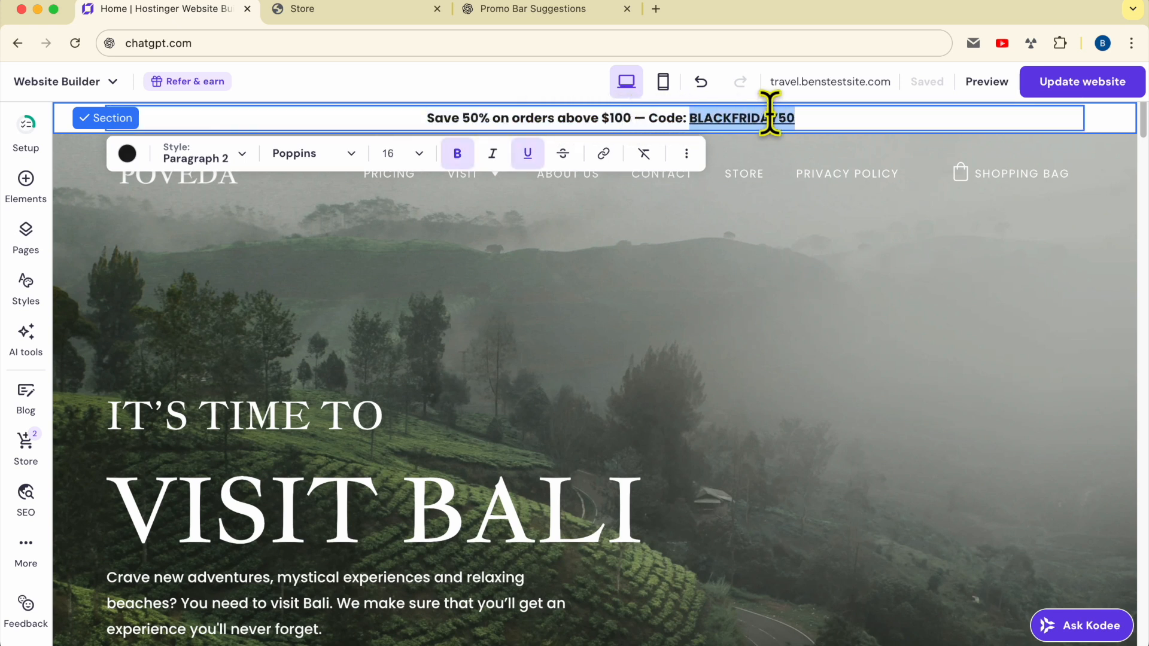
Step: Recopy the promo line as plain text through the browser's address bar and undo the formatted text in the sticky bar
left_click(530, 44)
key("super+v")
key("super+a")
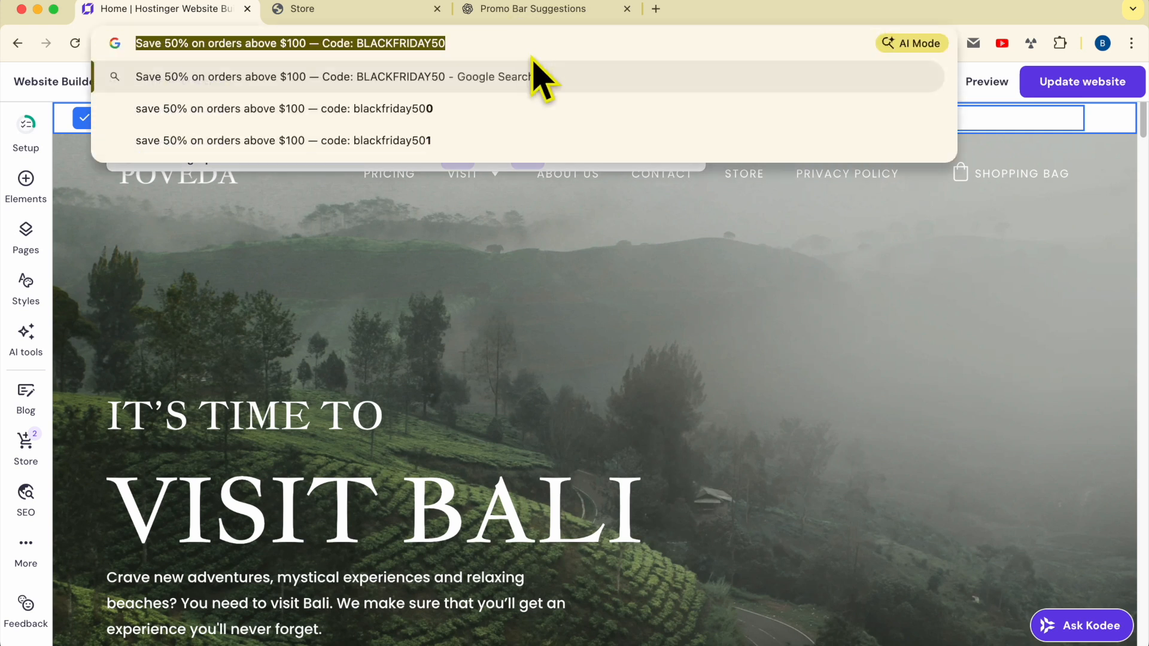
left_click(601, 239)
left_click(613, 119)
key("super+z")
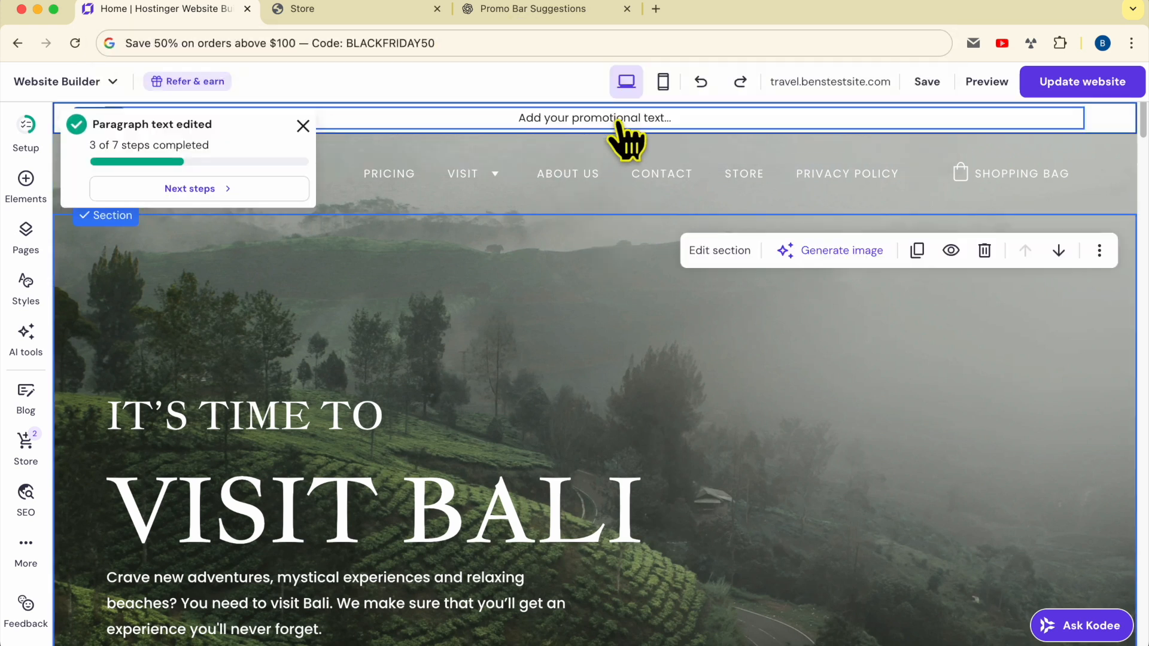
Step: Replace the sticky bar's placeholder with "Save 50% on orders above $100 — Code: BLACKFRIDAY50" as plain text and underline the code
double_click(616, 118)
key("super+a")
key("super+v")
key("super+a")
left_click(691, 116)
double_click(673, 118)
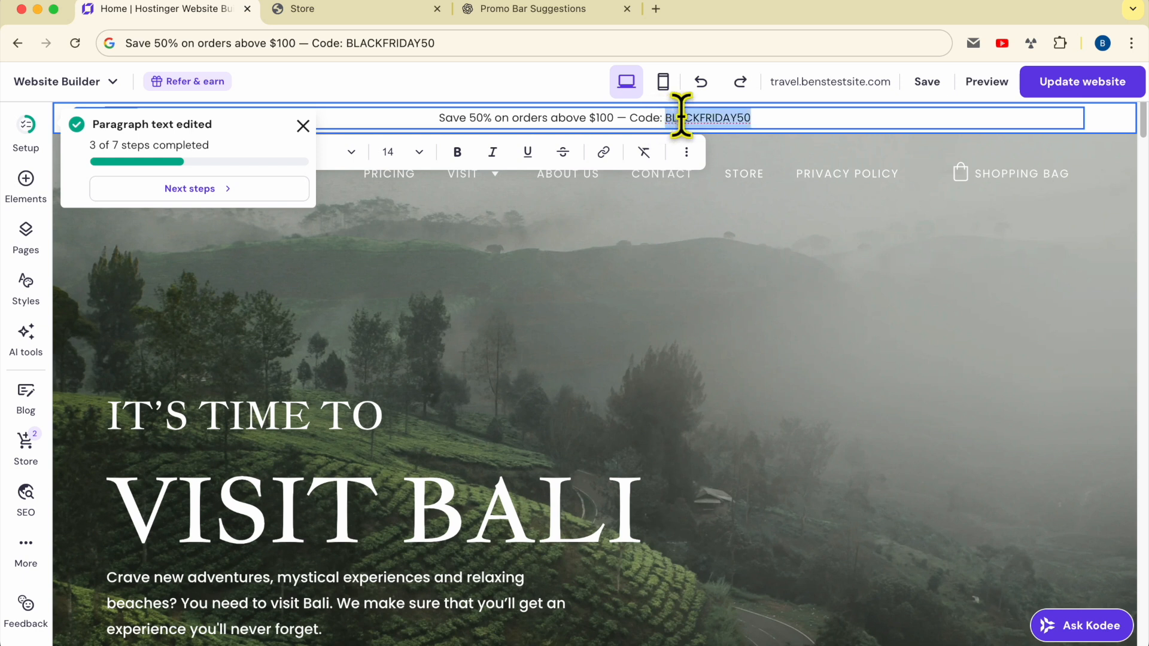
left_click(676, 246)
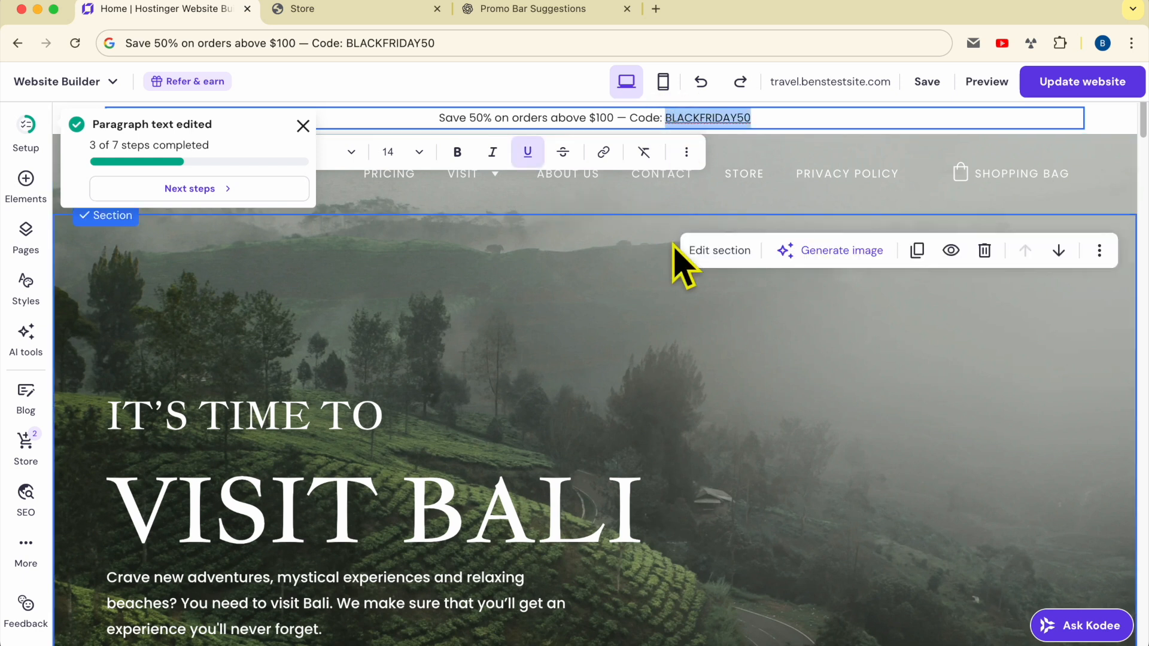
Step: Make the words "Save 50% on orders above $100" bold in the sticky bar text
double_click(614, 115)
left_click_drag(616, 112, 436, 118)
left_click(457, 152)
left_click(768, 119)
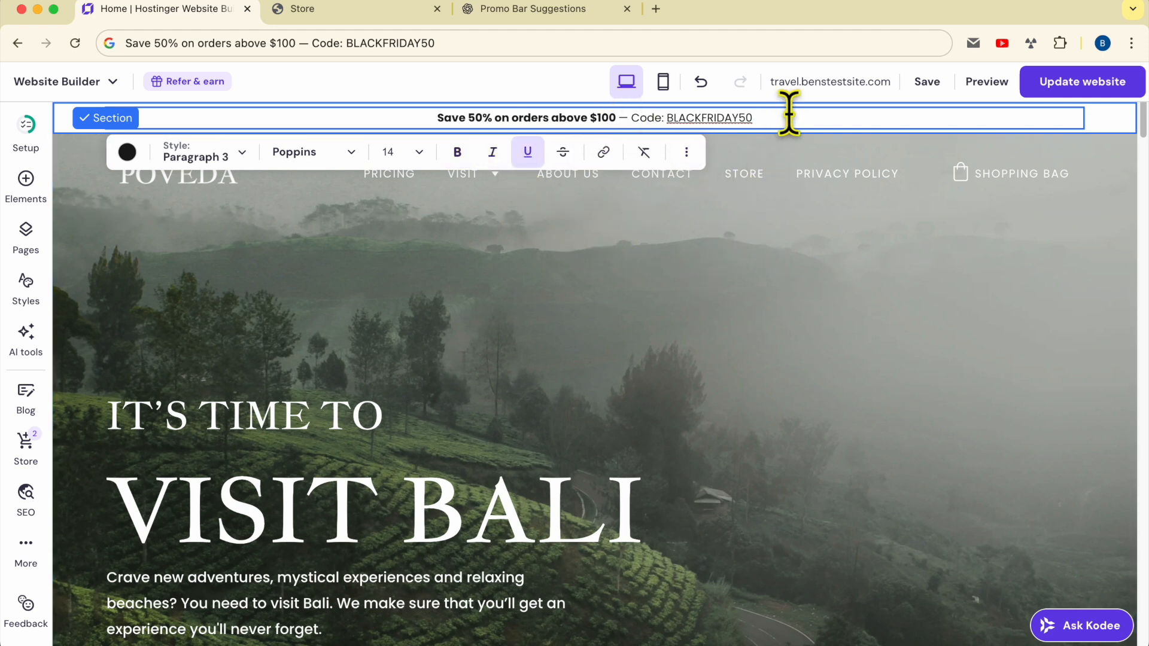
left_click(832, 221)
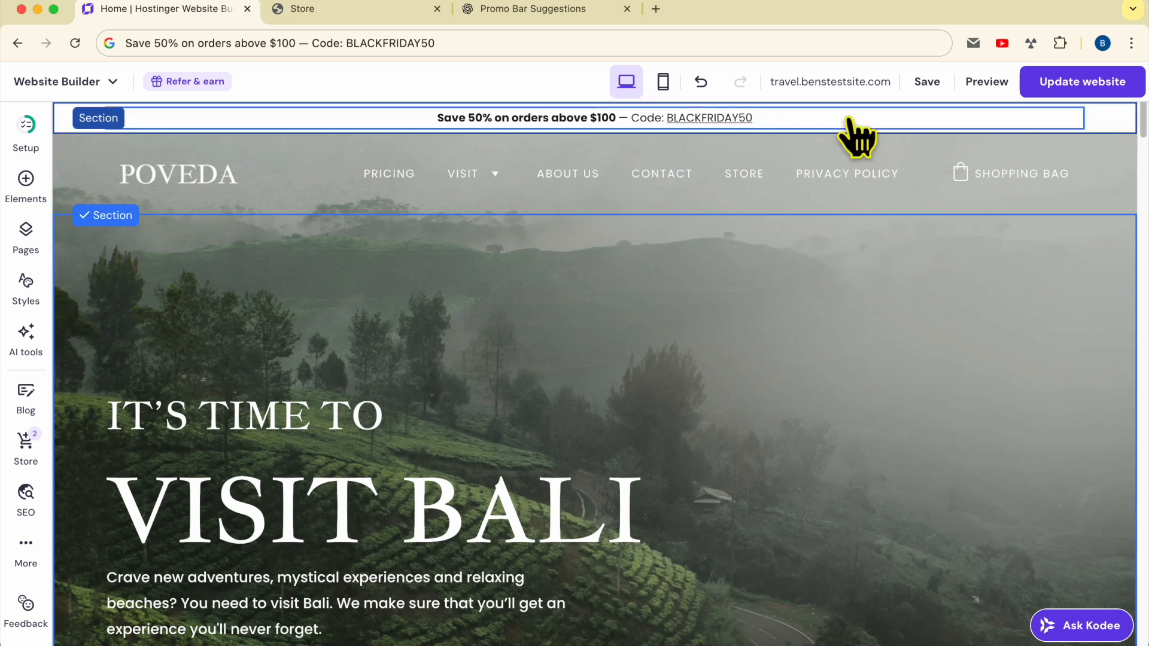
Step: Set the sticky bar's section background colour to the bright yellow #eeff00
left_click(1110, 116)
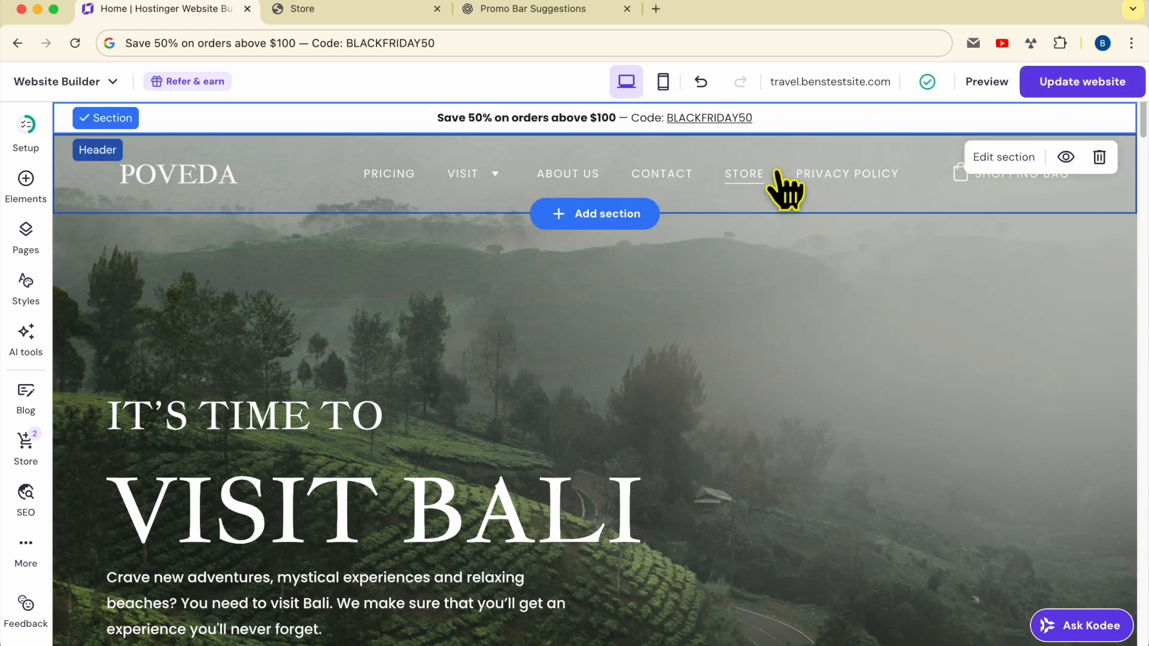
left_click(1017, 164)
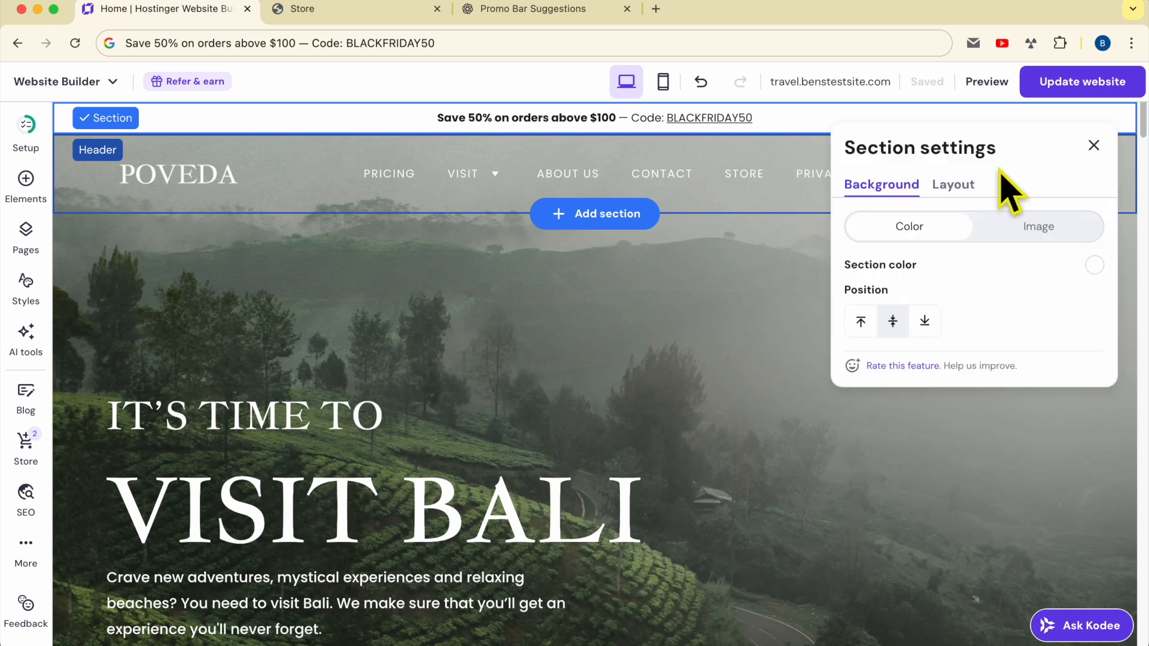
left_click(1095, 264)
left_click(684, 379)
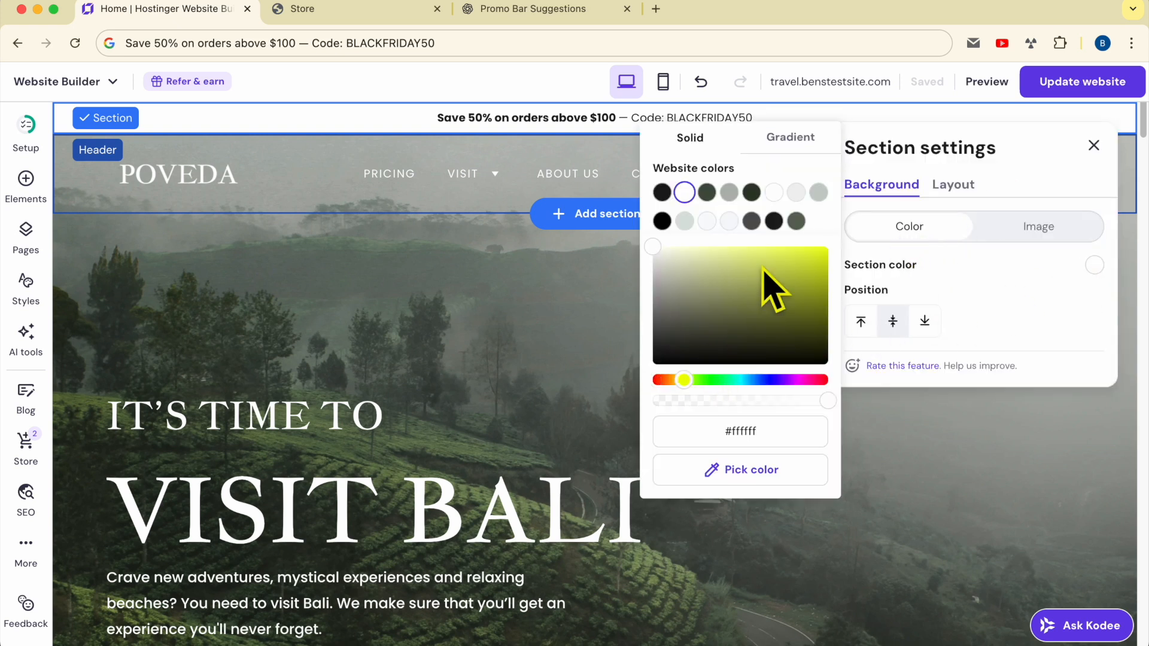
left_click_drag(762, 307, 858, 254)
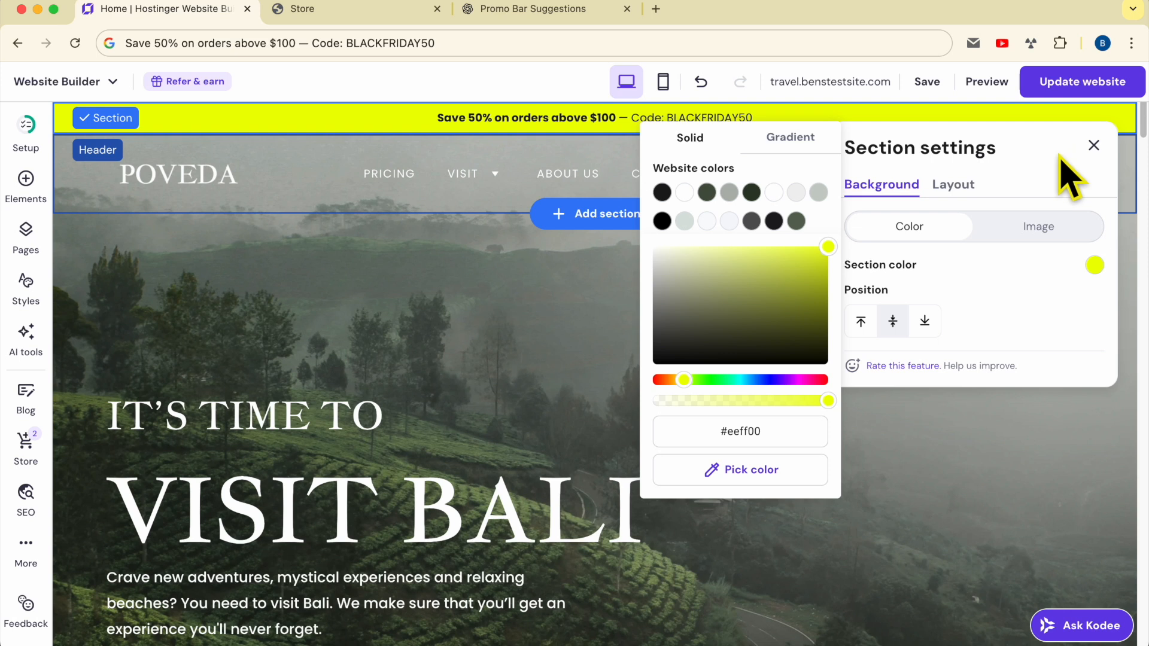
left_click(1095, 146)
Step: Publish the website update and view the live site
left_click(1094, 90)
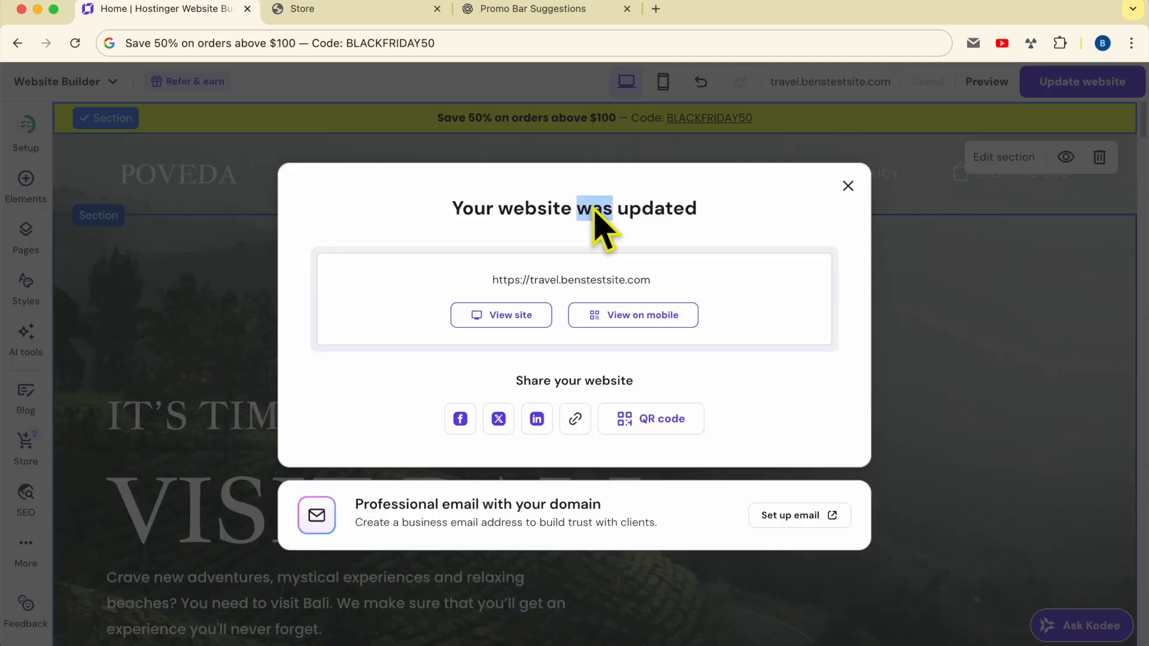
triple_click(594, 210)
left_click(511, 317)
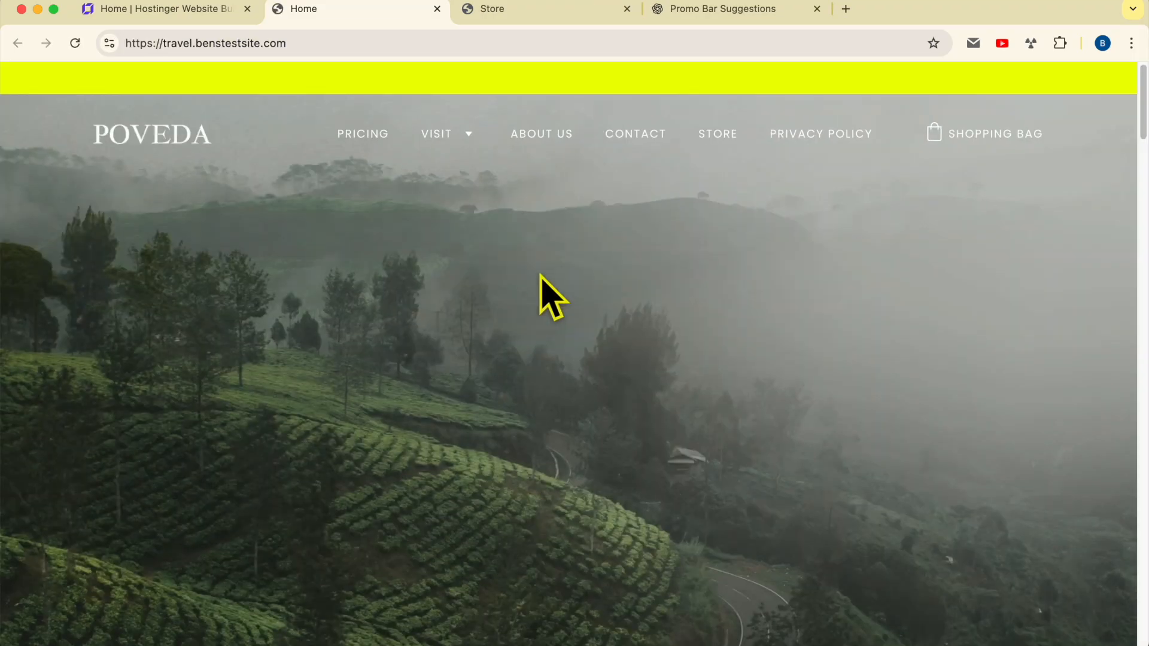
Step: Examine the promotional bar on the live home page and check how it behaves while the page scrolls
left_click_drag(411, 78, 397, 117)
left_click(809, 76)
left_click(410, 75)
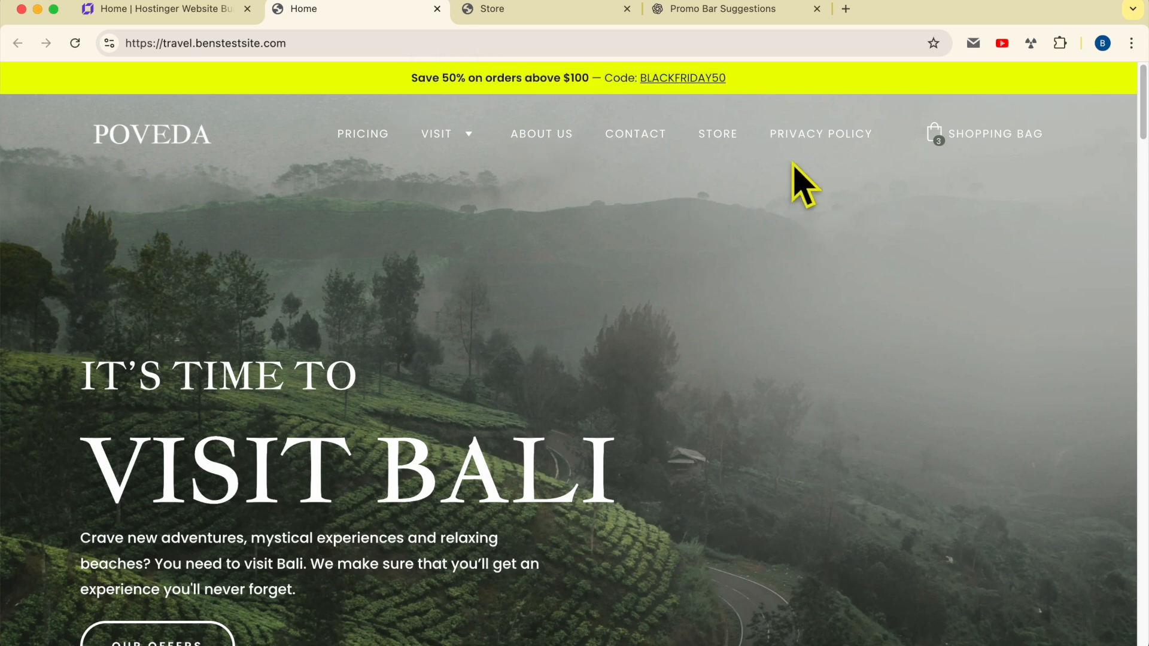
scroll(708, 293, "down", 3)
scroll(700, 281, "down", 2)
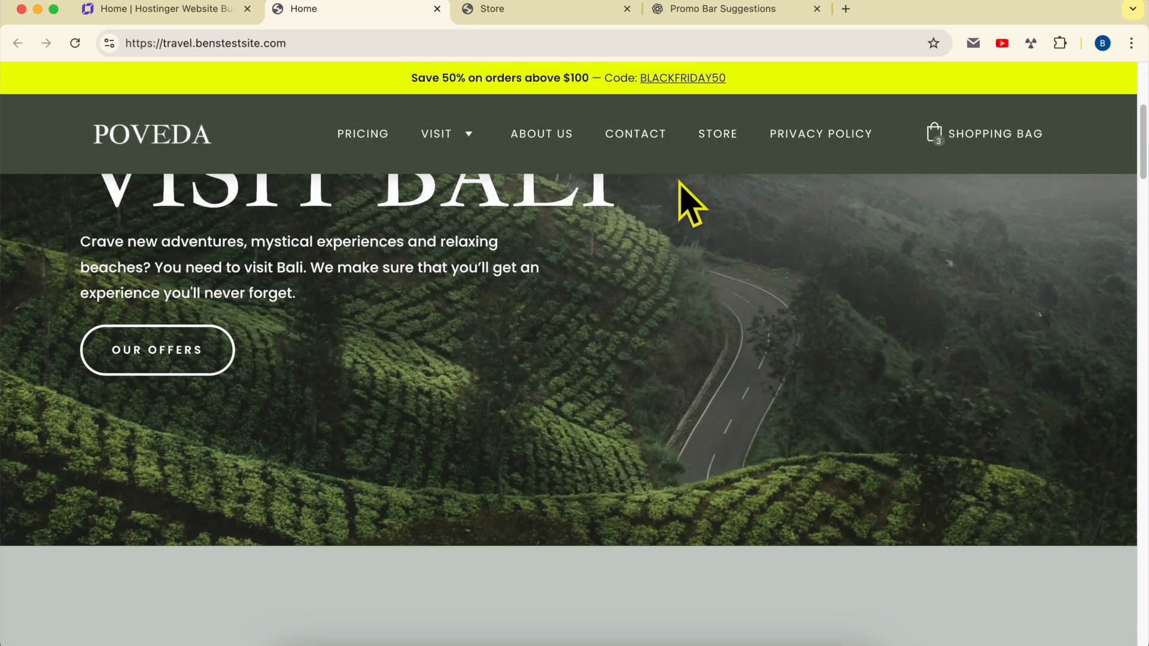
scroll(599, 272, "down", 1)
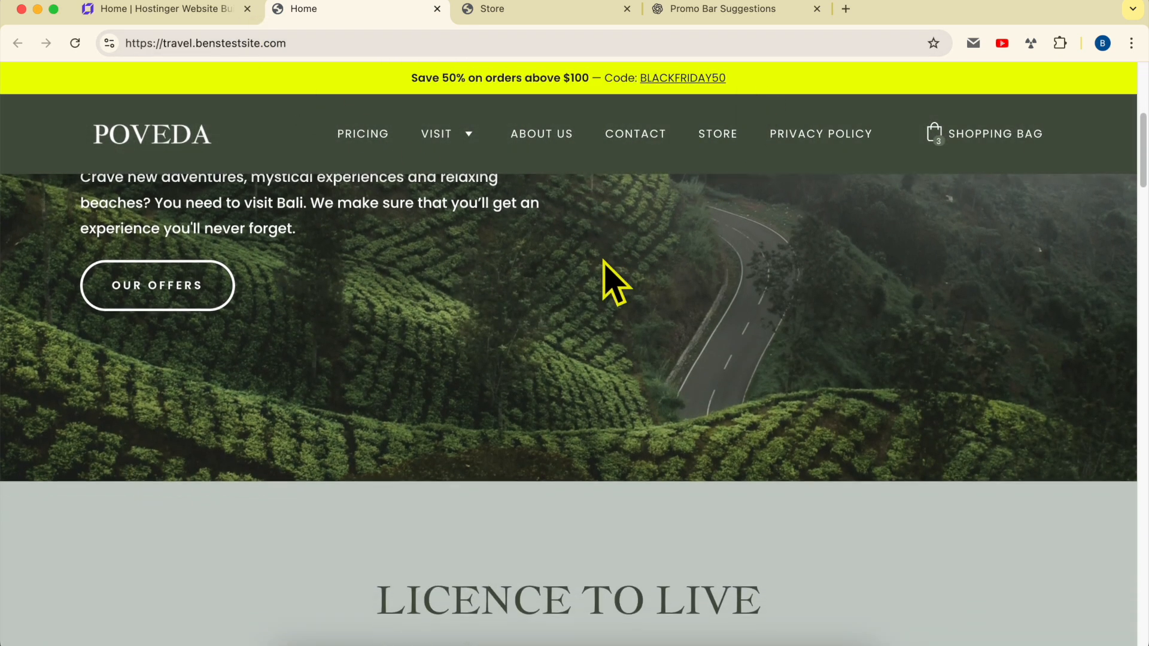
scroll(605, 277, "up", 6)
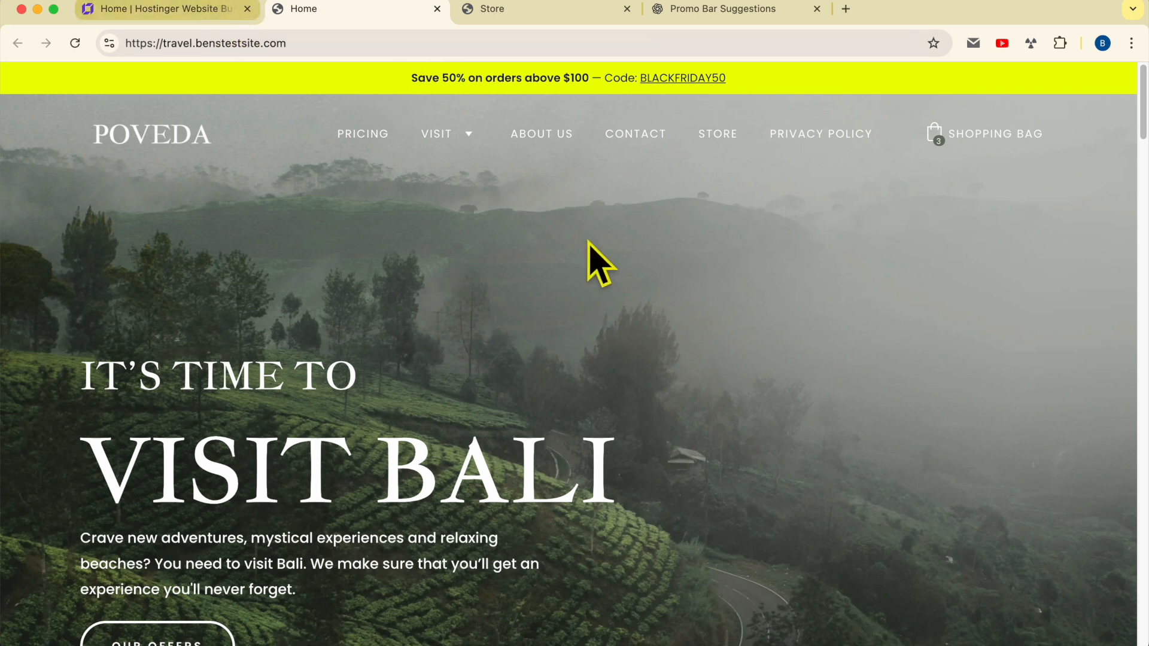
left_click_drag(767, 84, 393, 81)
left_click(393, 80)
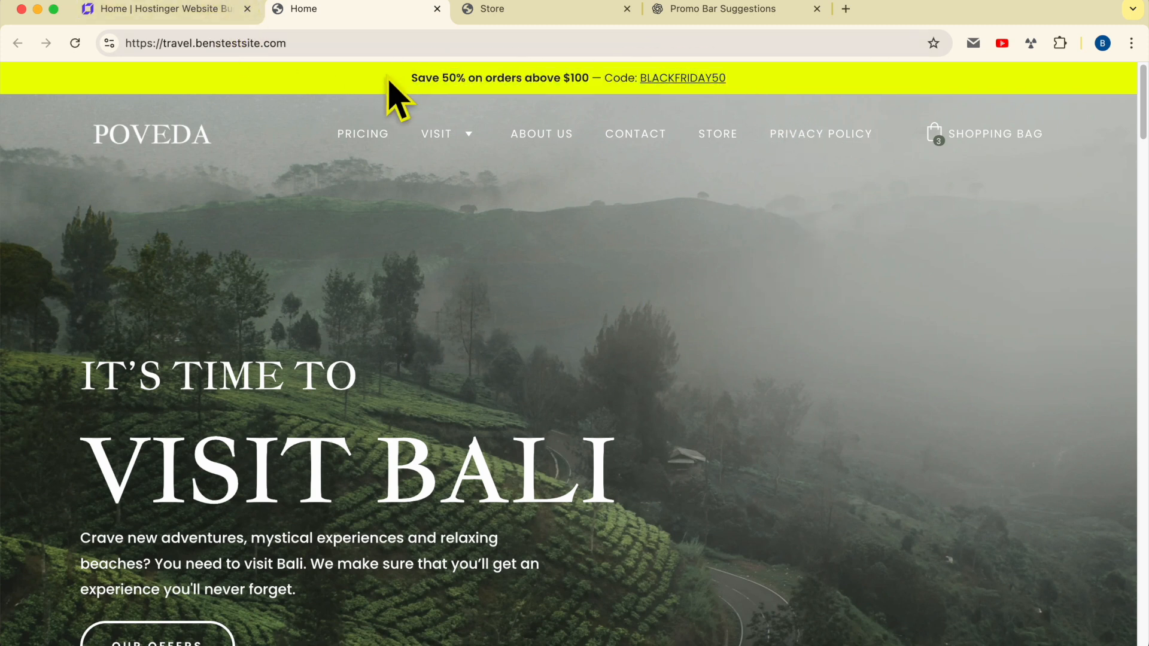
left_click_drag(378, 86, 716, 72)
left_click(802, 76)
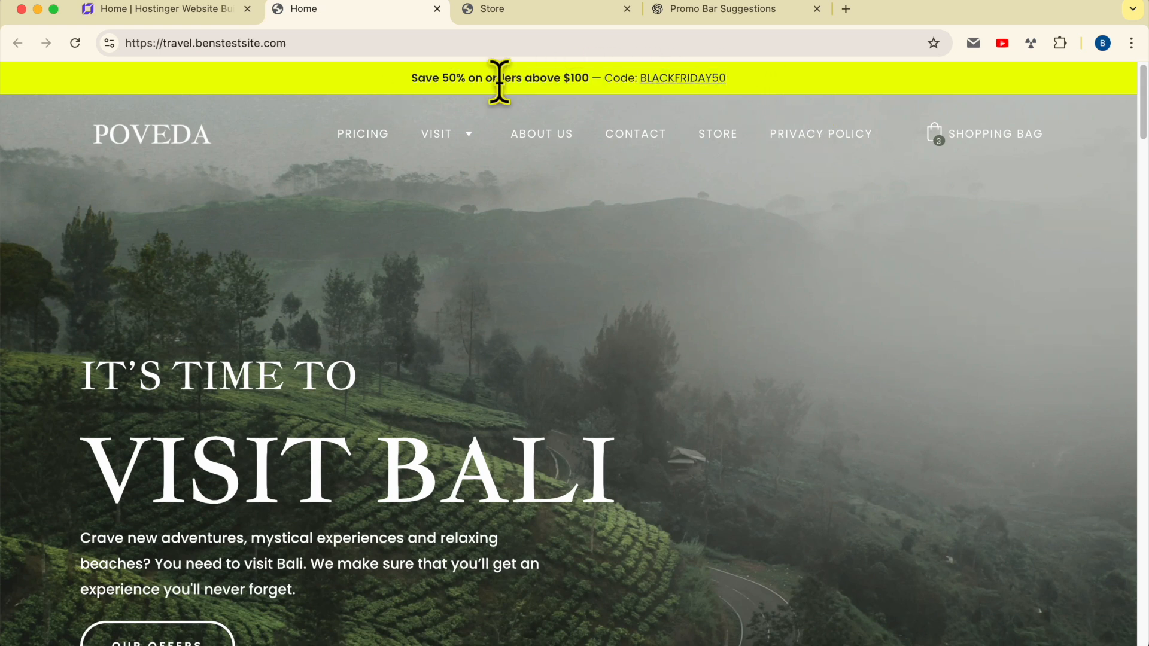
scroll(766, 294, "down", 8)
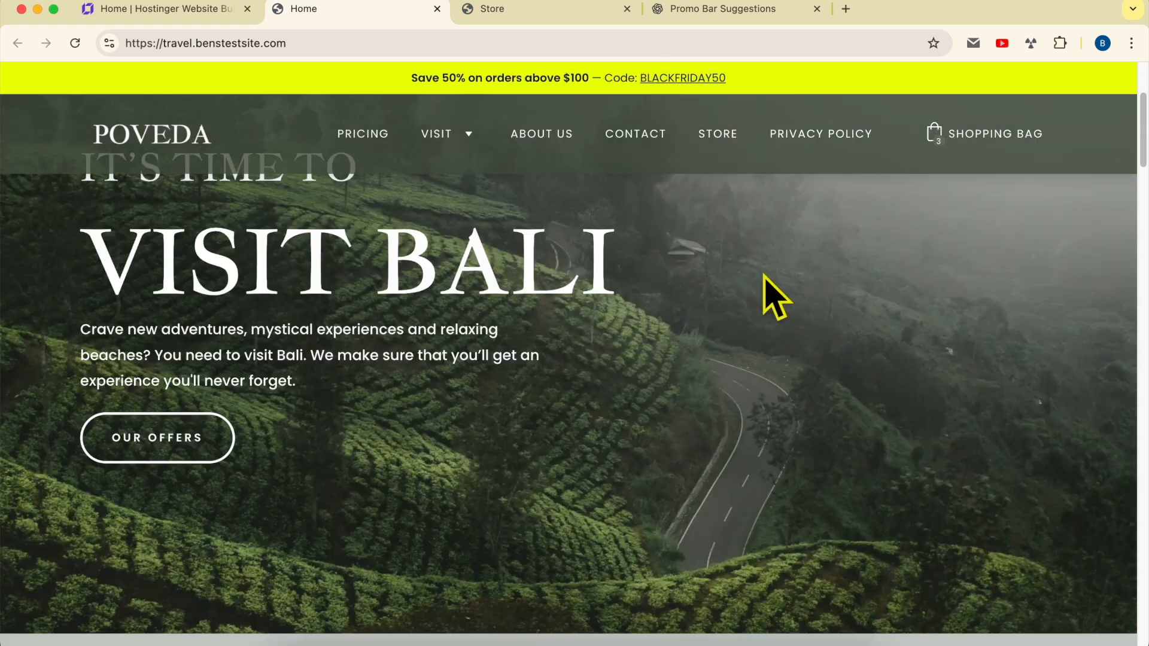
scroll(772, 296, "up", 8)
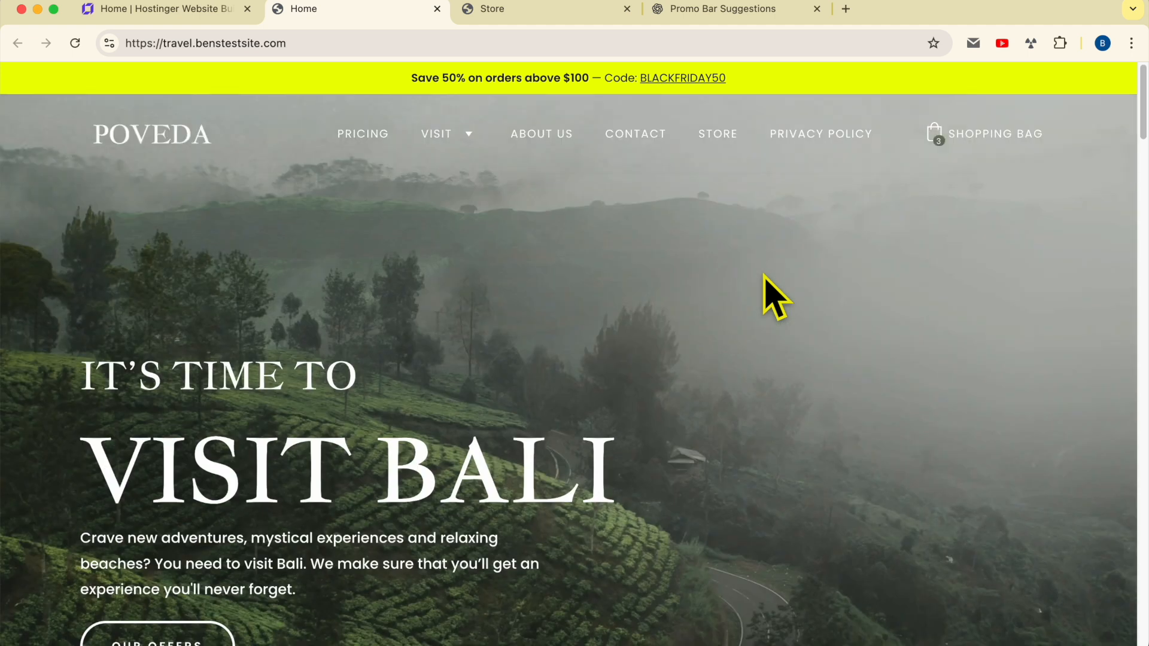